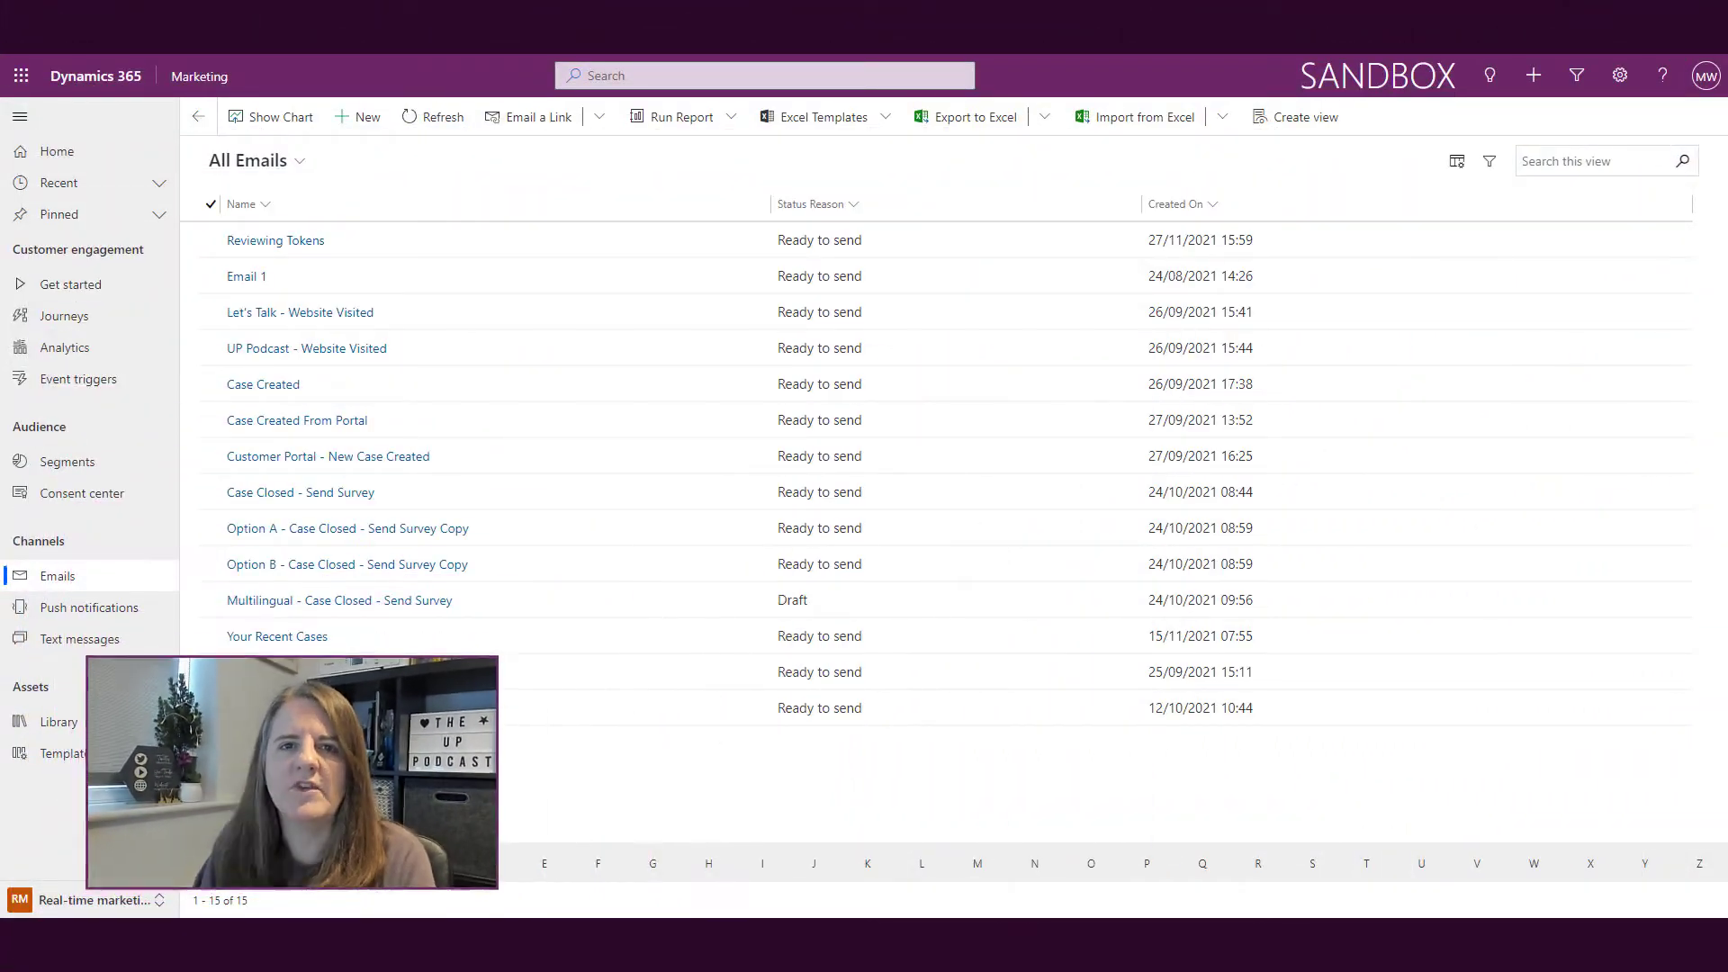
Step: Create a new email from the Image & Text template and show the Personalize tokens
left_click(358, 117)
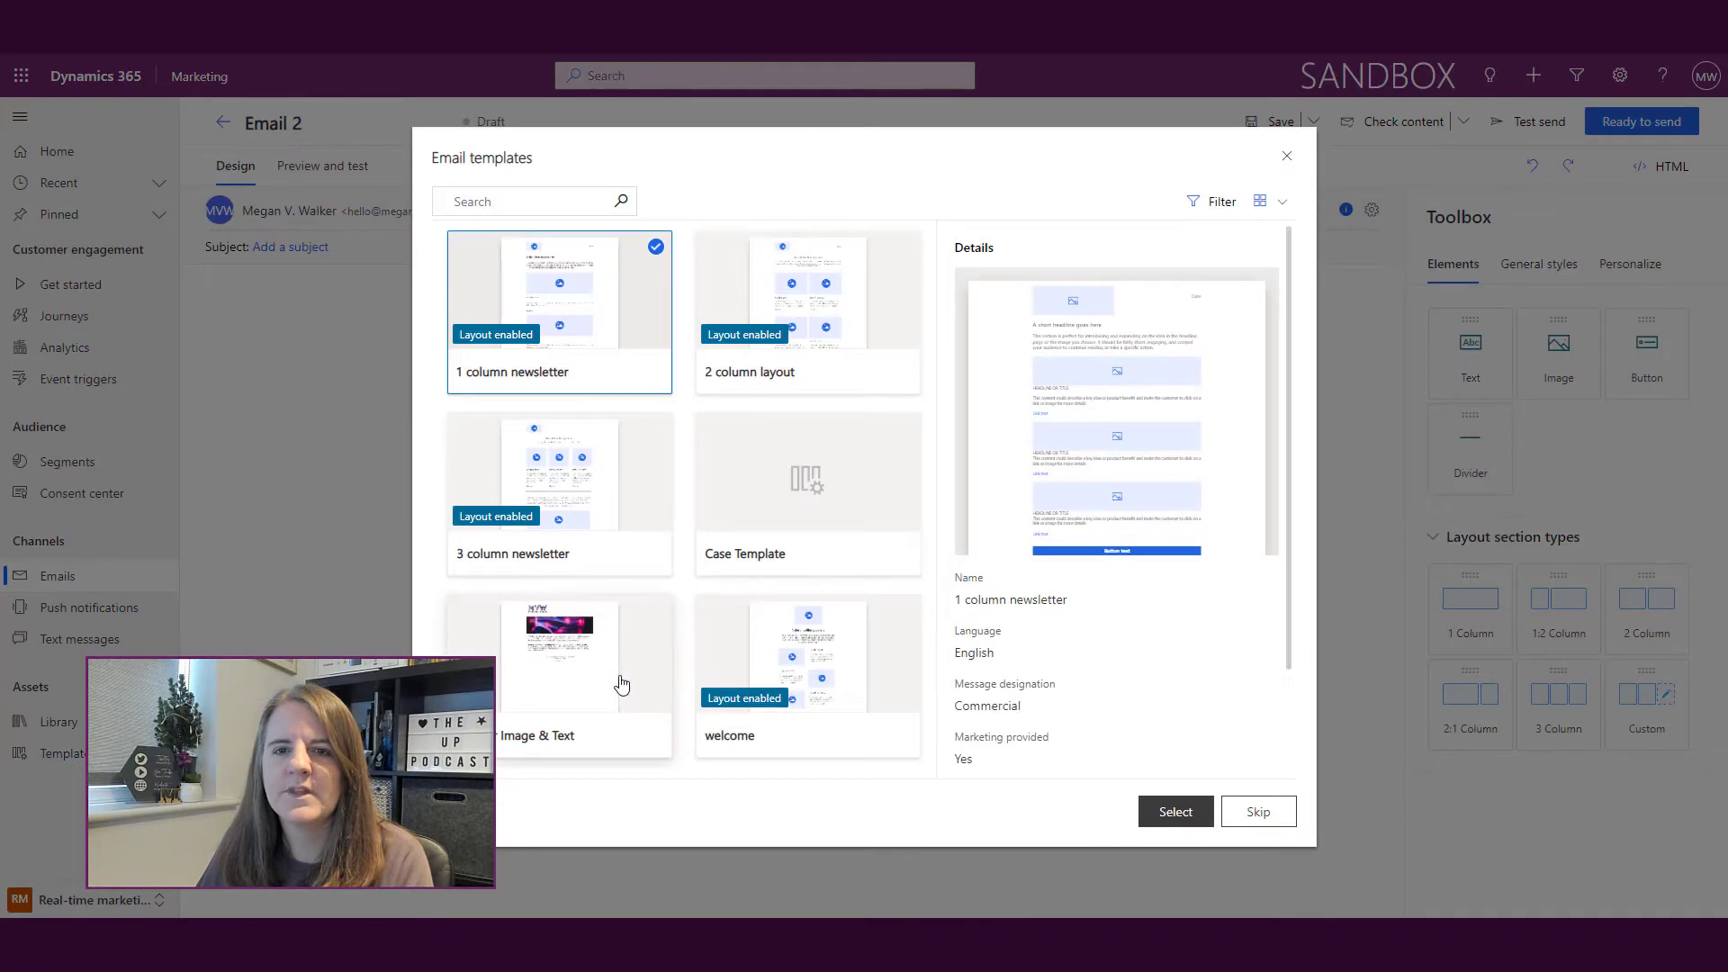
left_click(621, 684)
left_click(1170, 811)
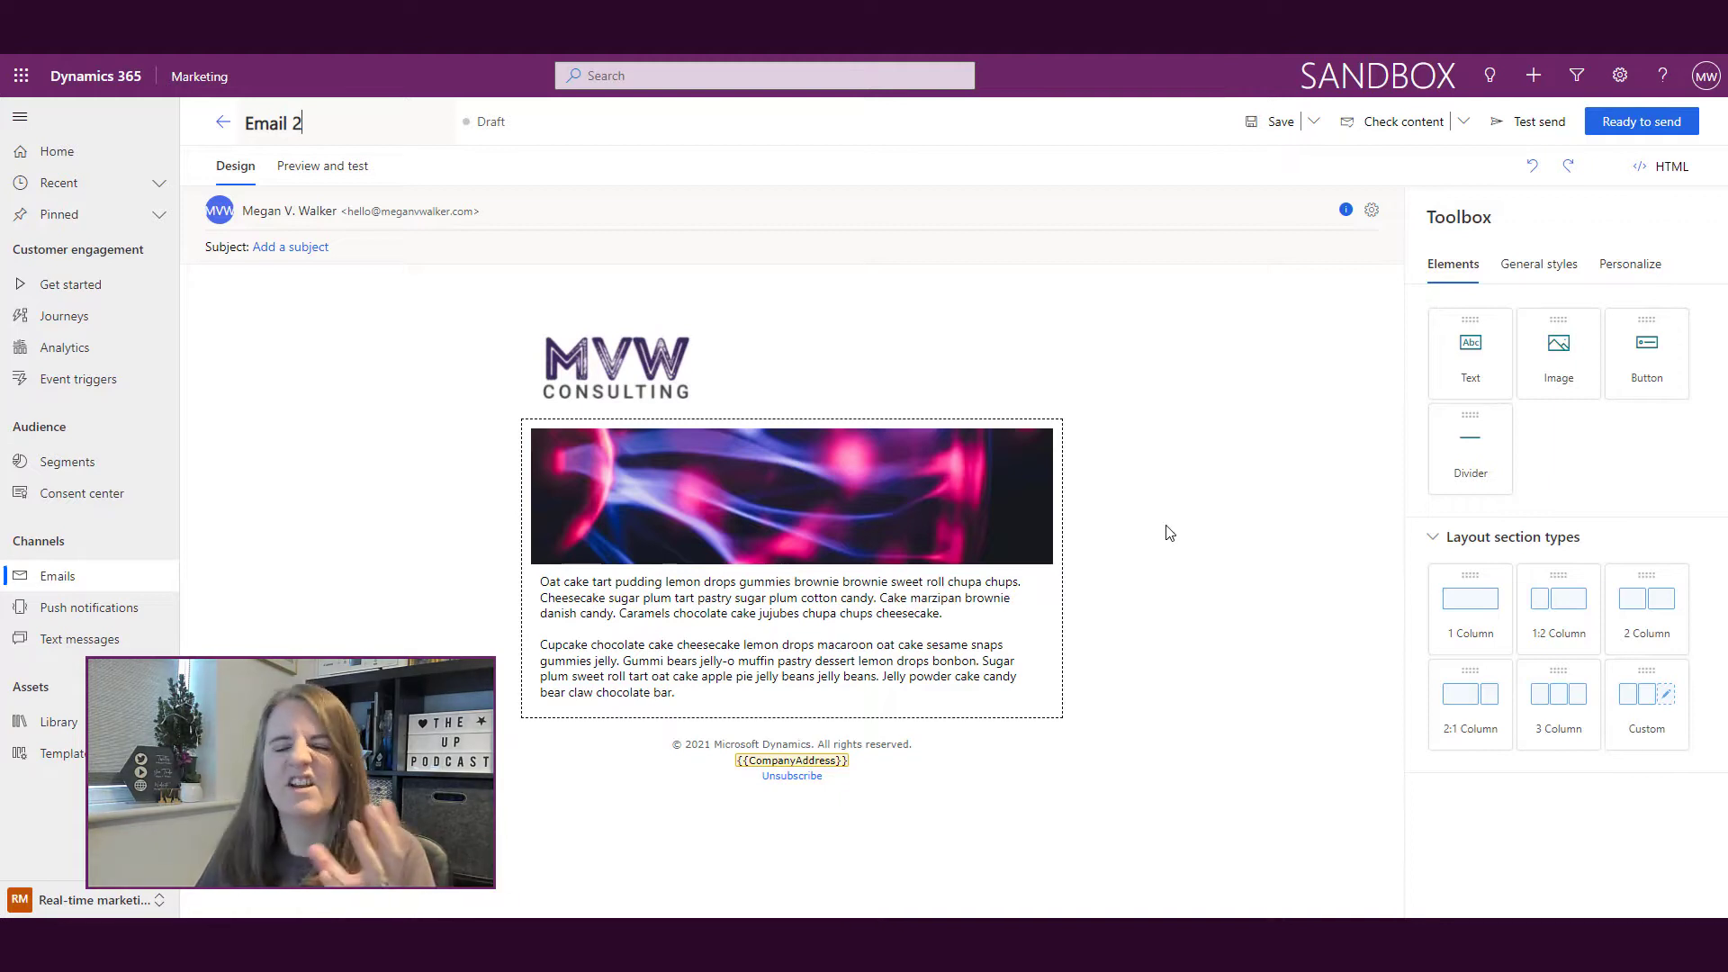
left_click(1654, 270)
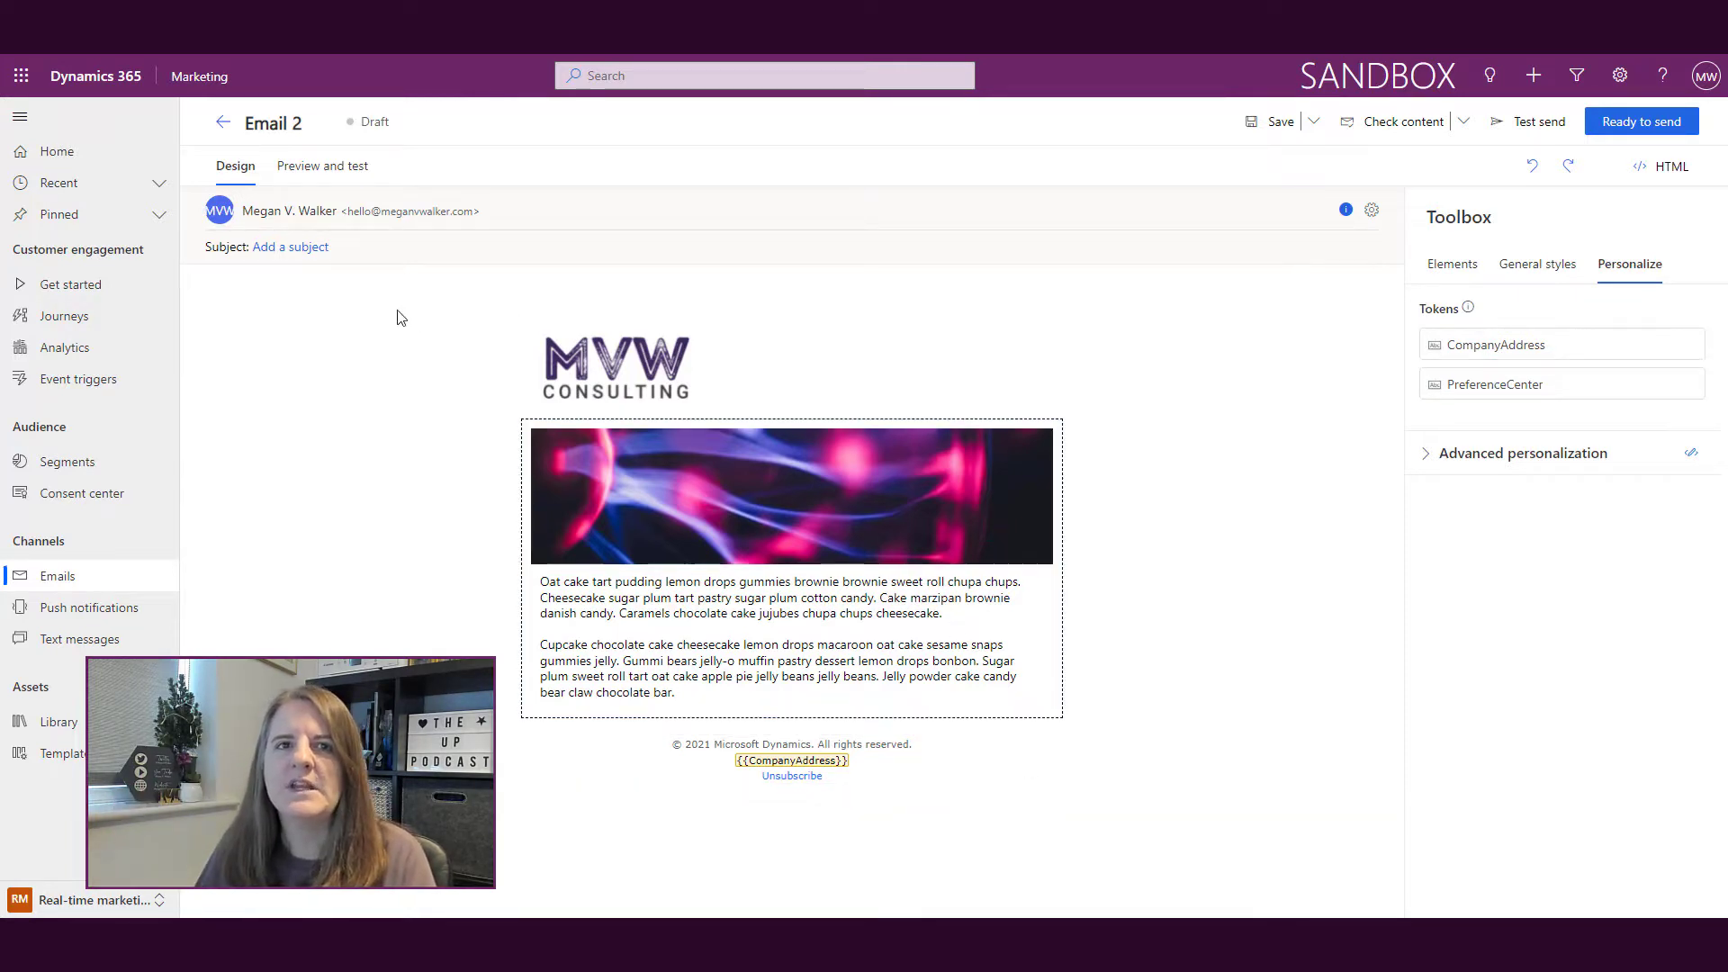
Step: Insert a personalization placeholder into the email header's Subject line
left_click(396, 248)
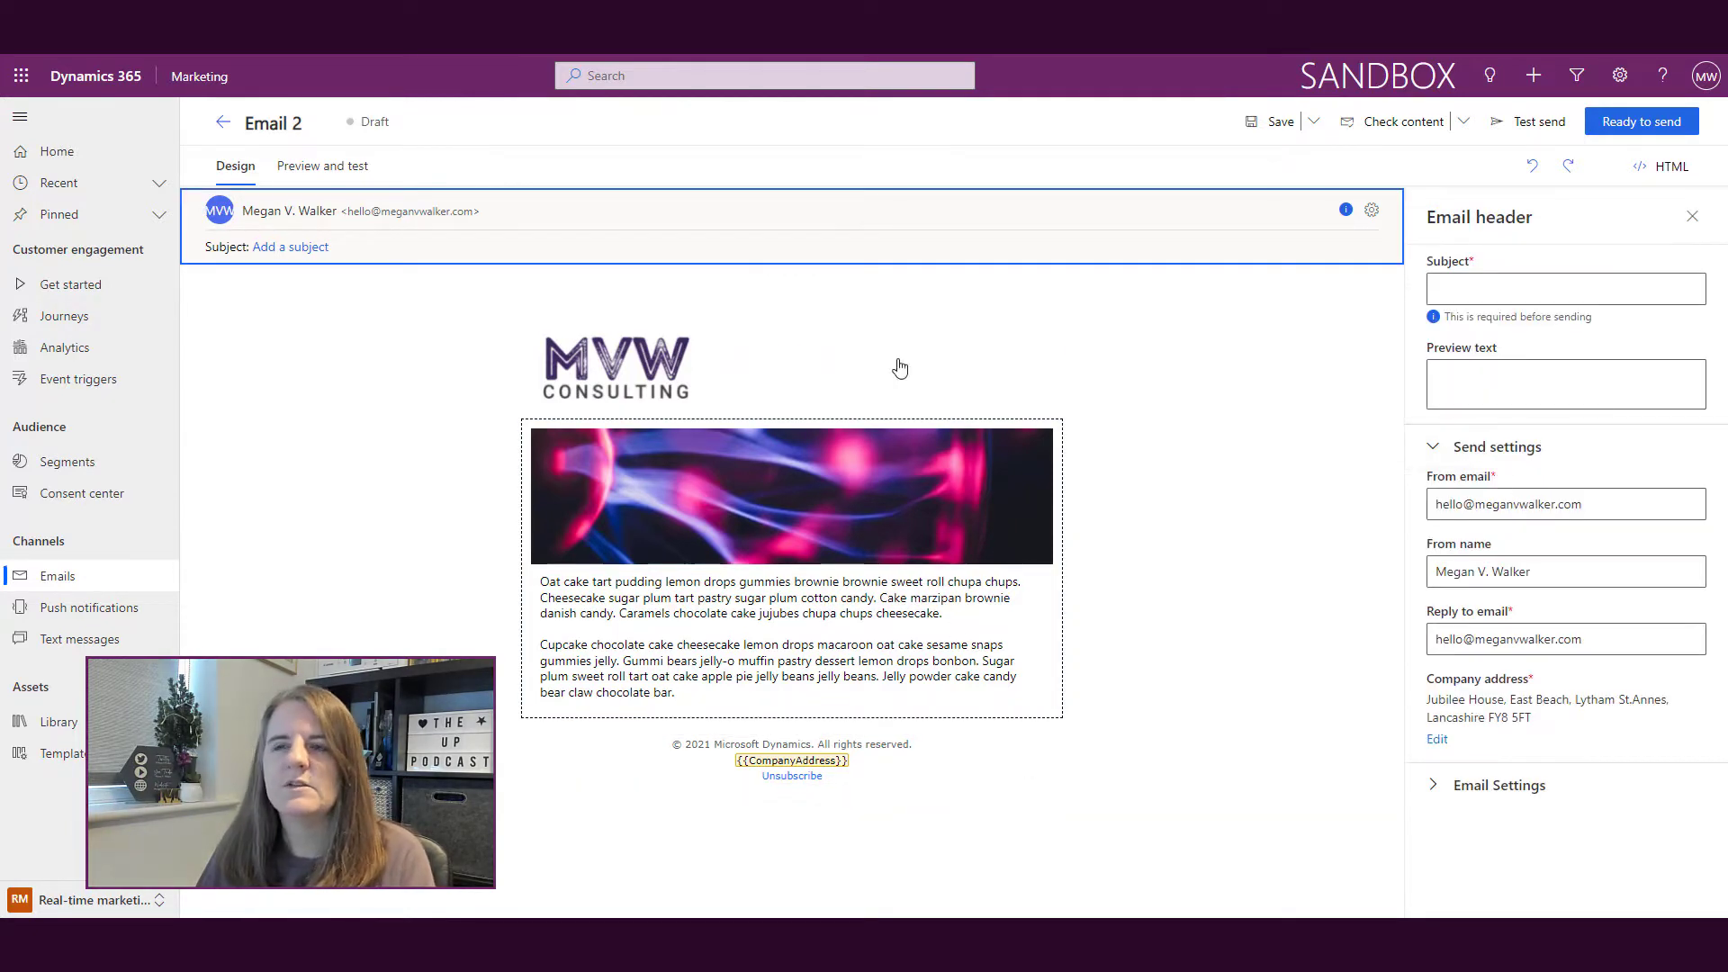
left_click(1512, 287)
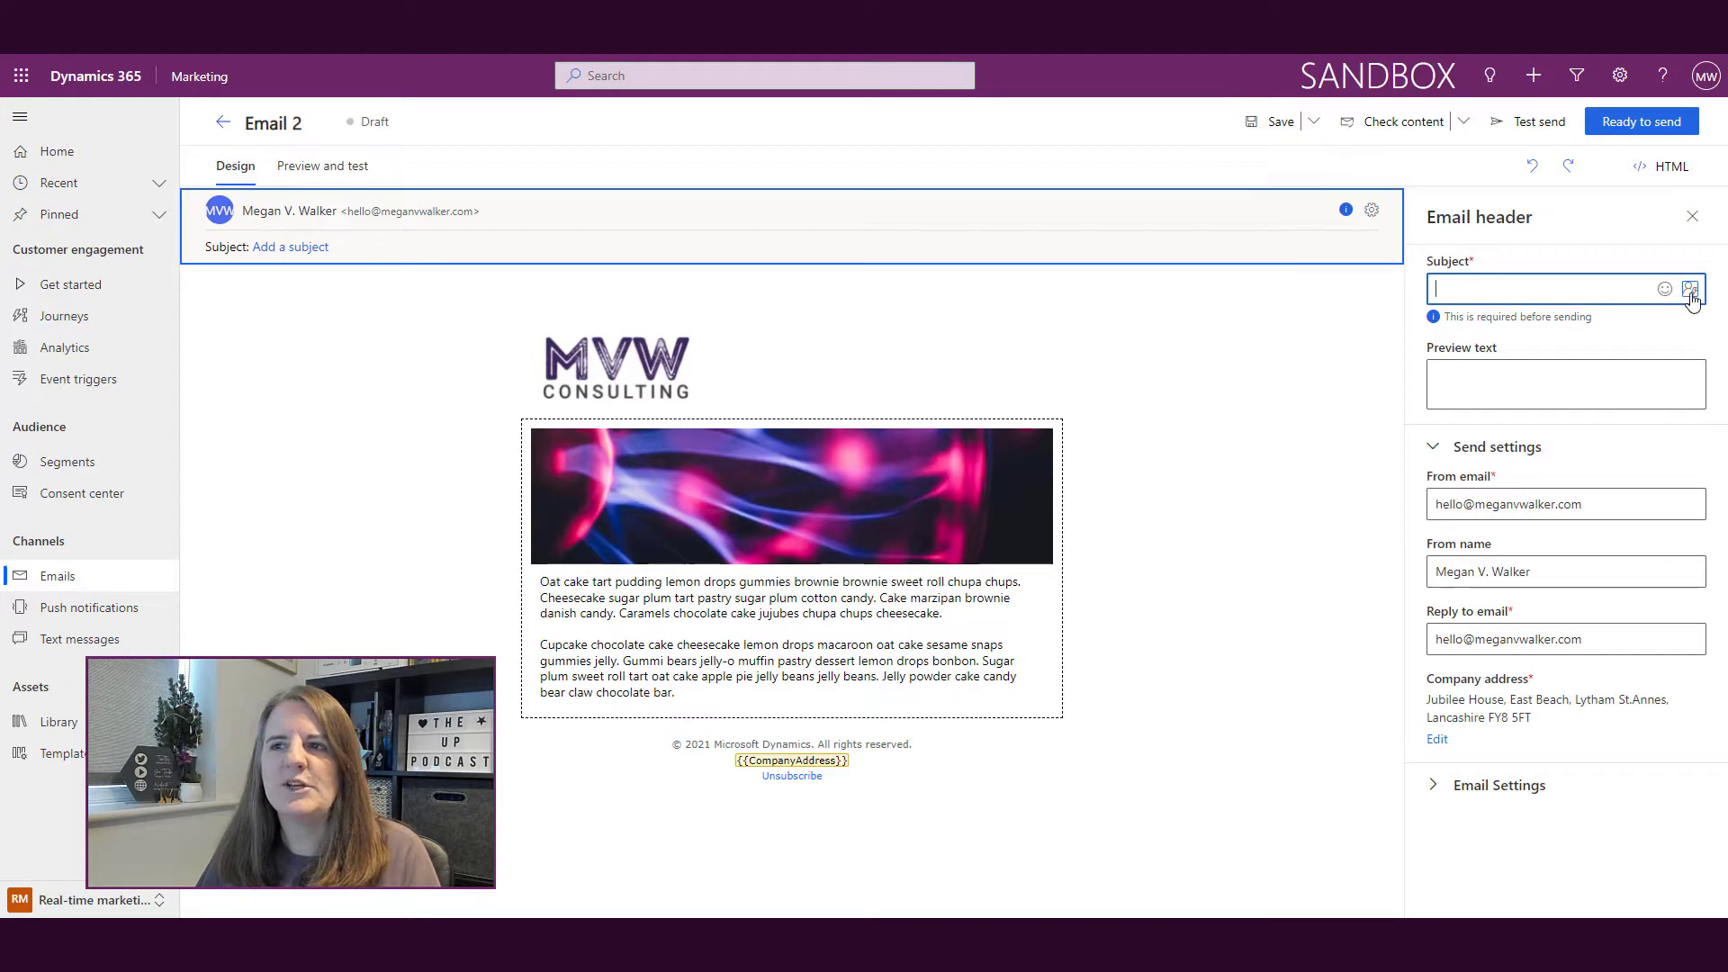
left_click(1691, 290)
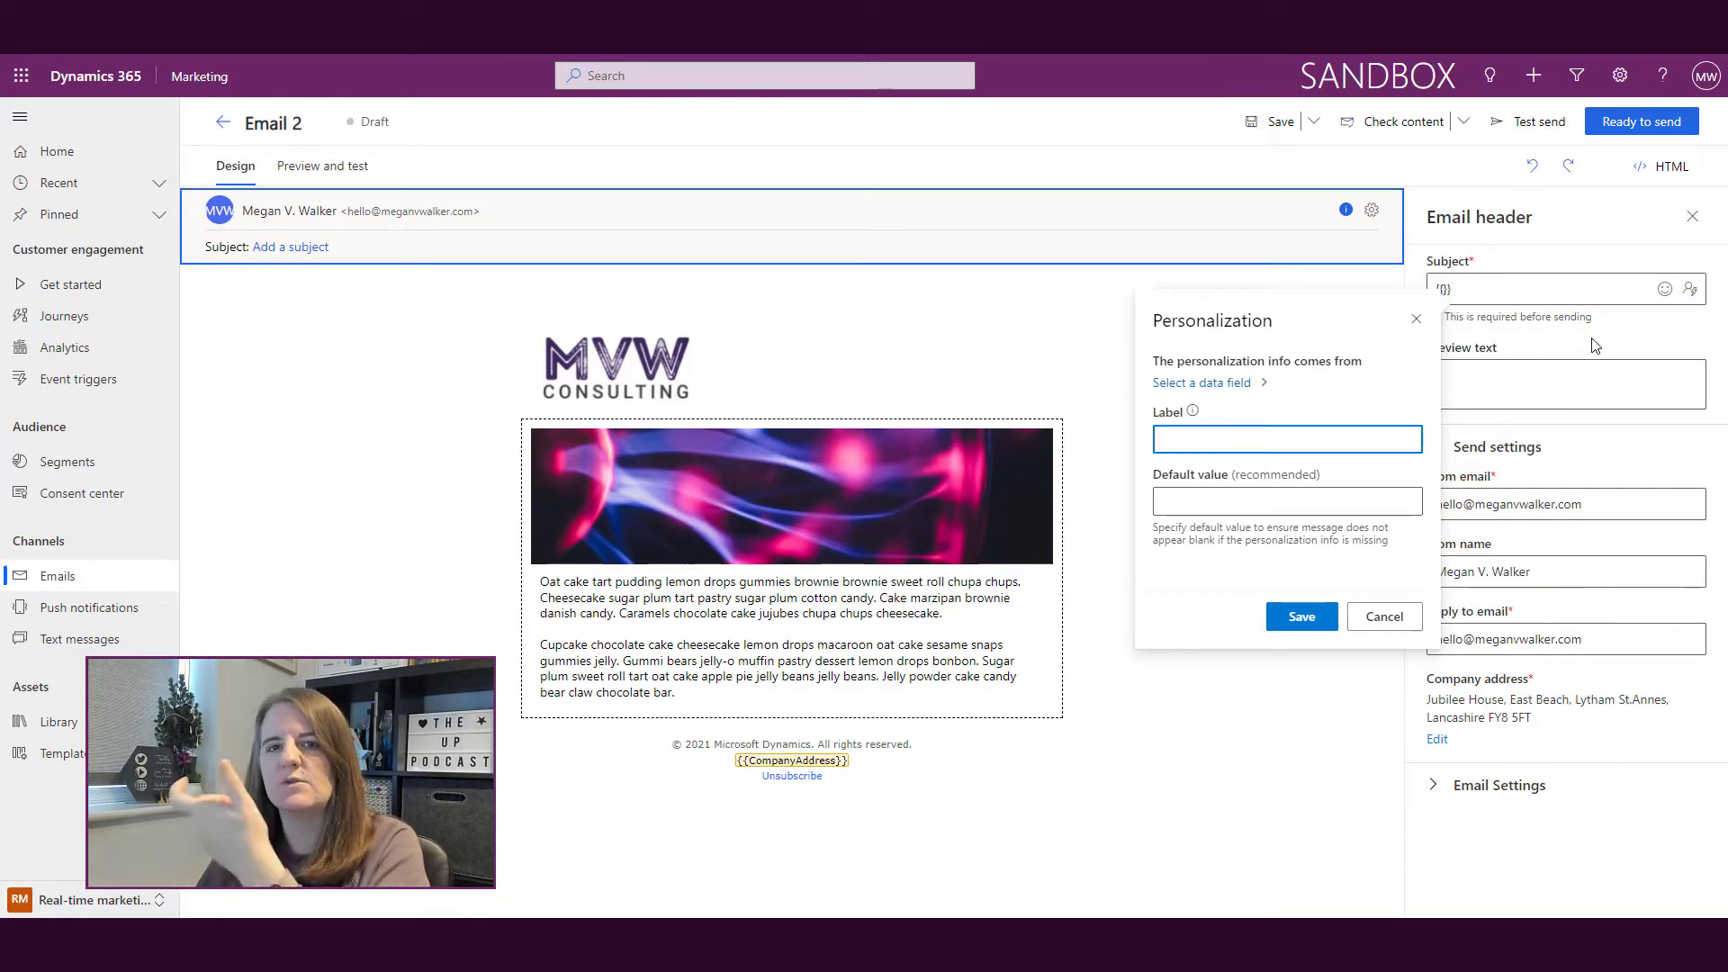
Step: Bind the subject token to Contact First Name with default value 'Valued Customer'
left_click(1226, 385)
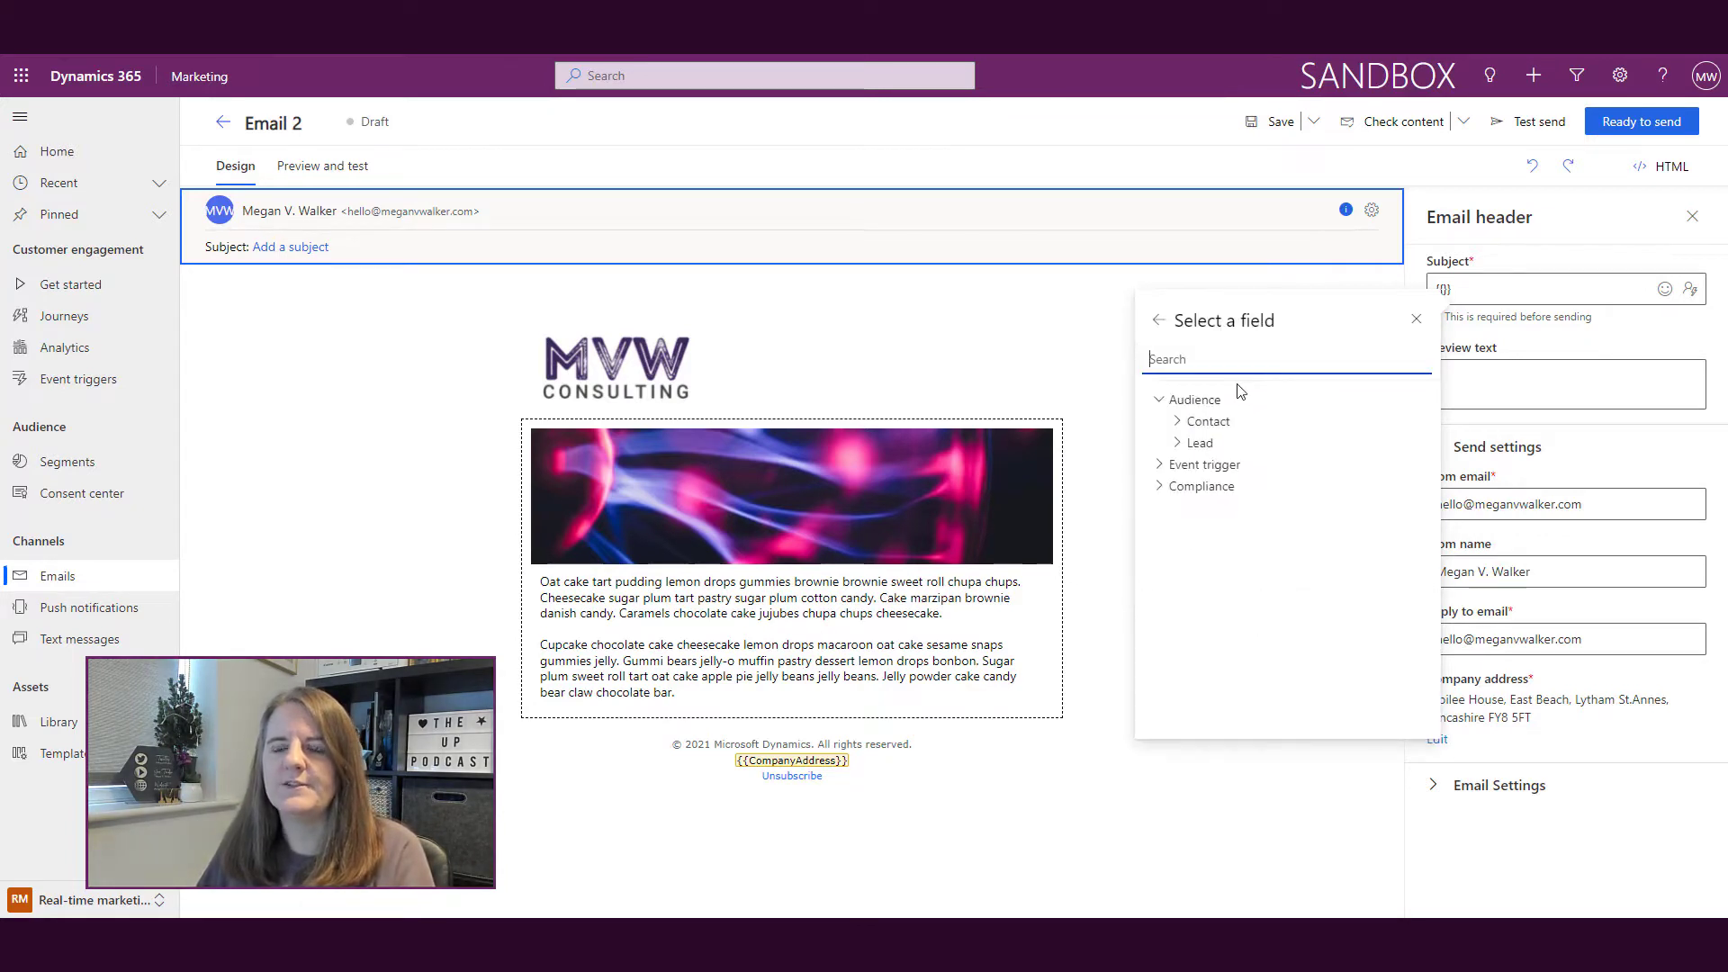
left_click(1234, 359)
type("First Name")
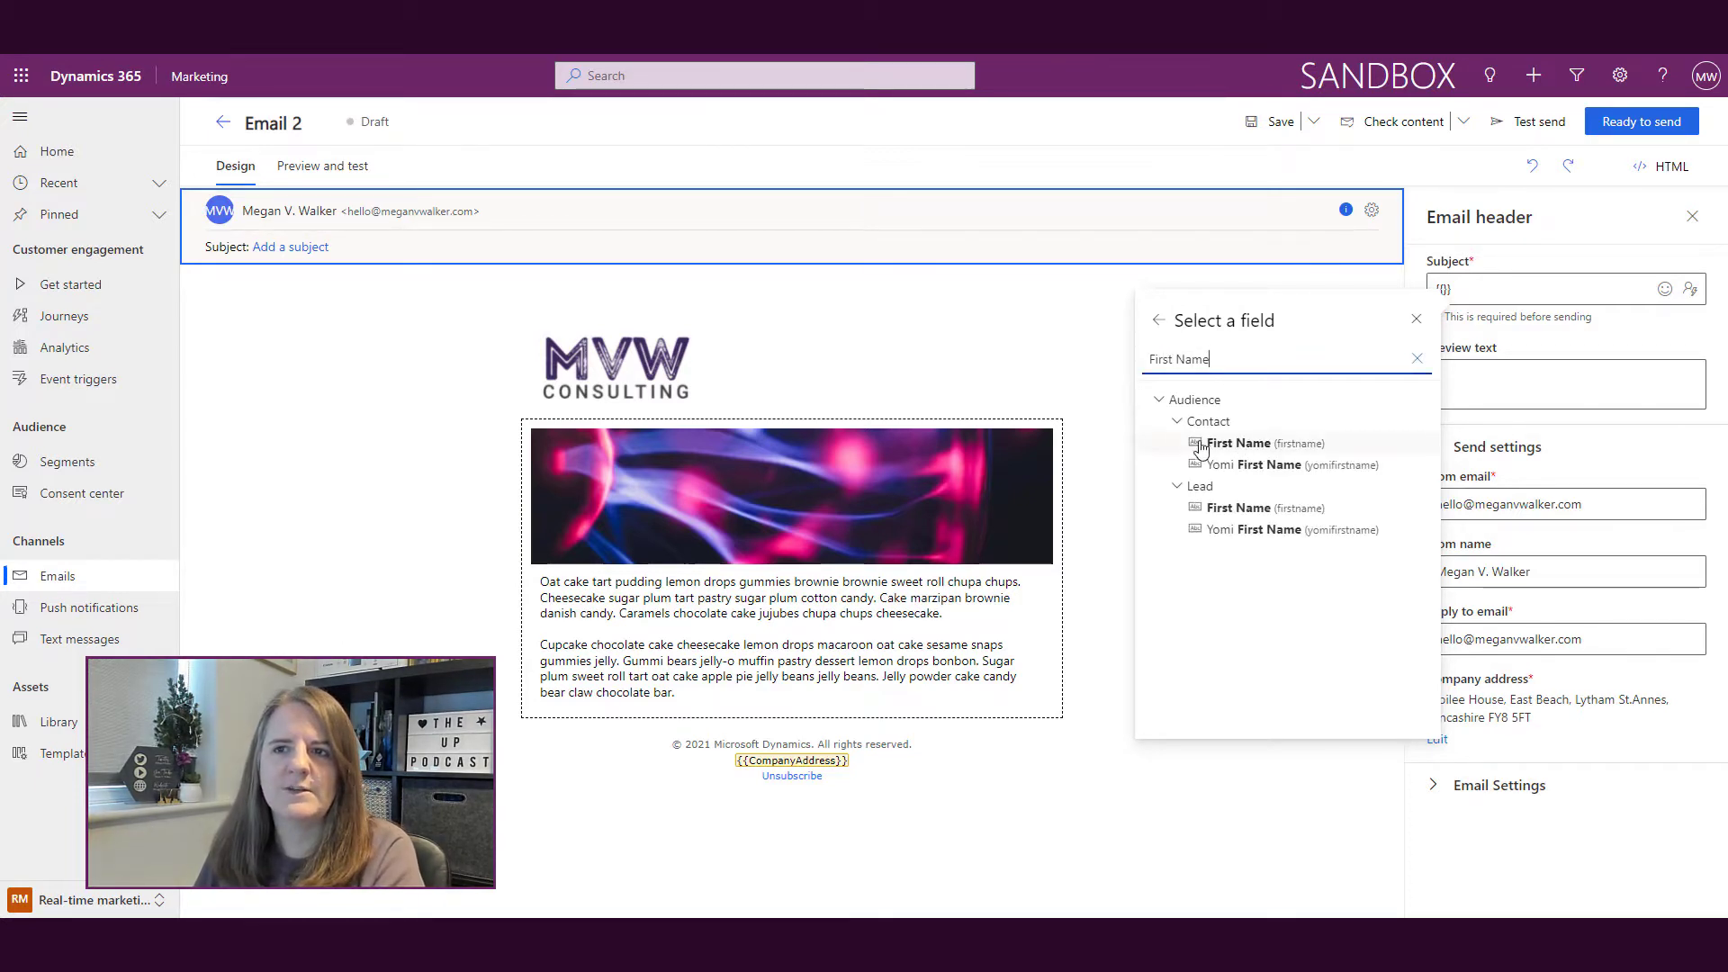
left_click(1233, 446)
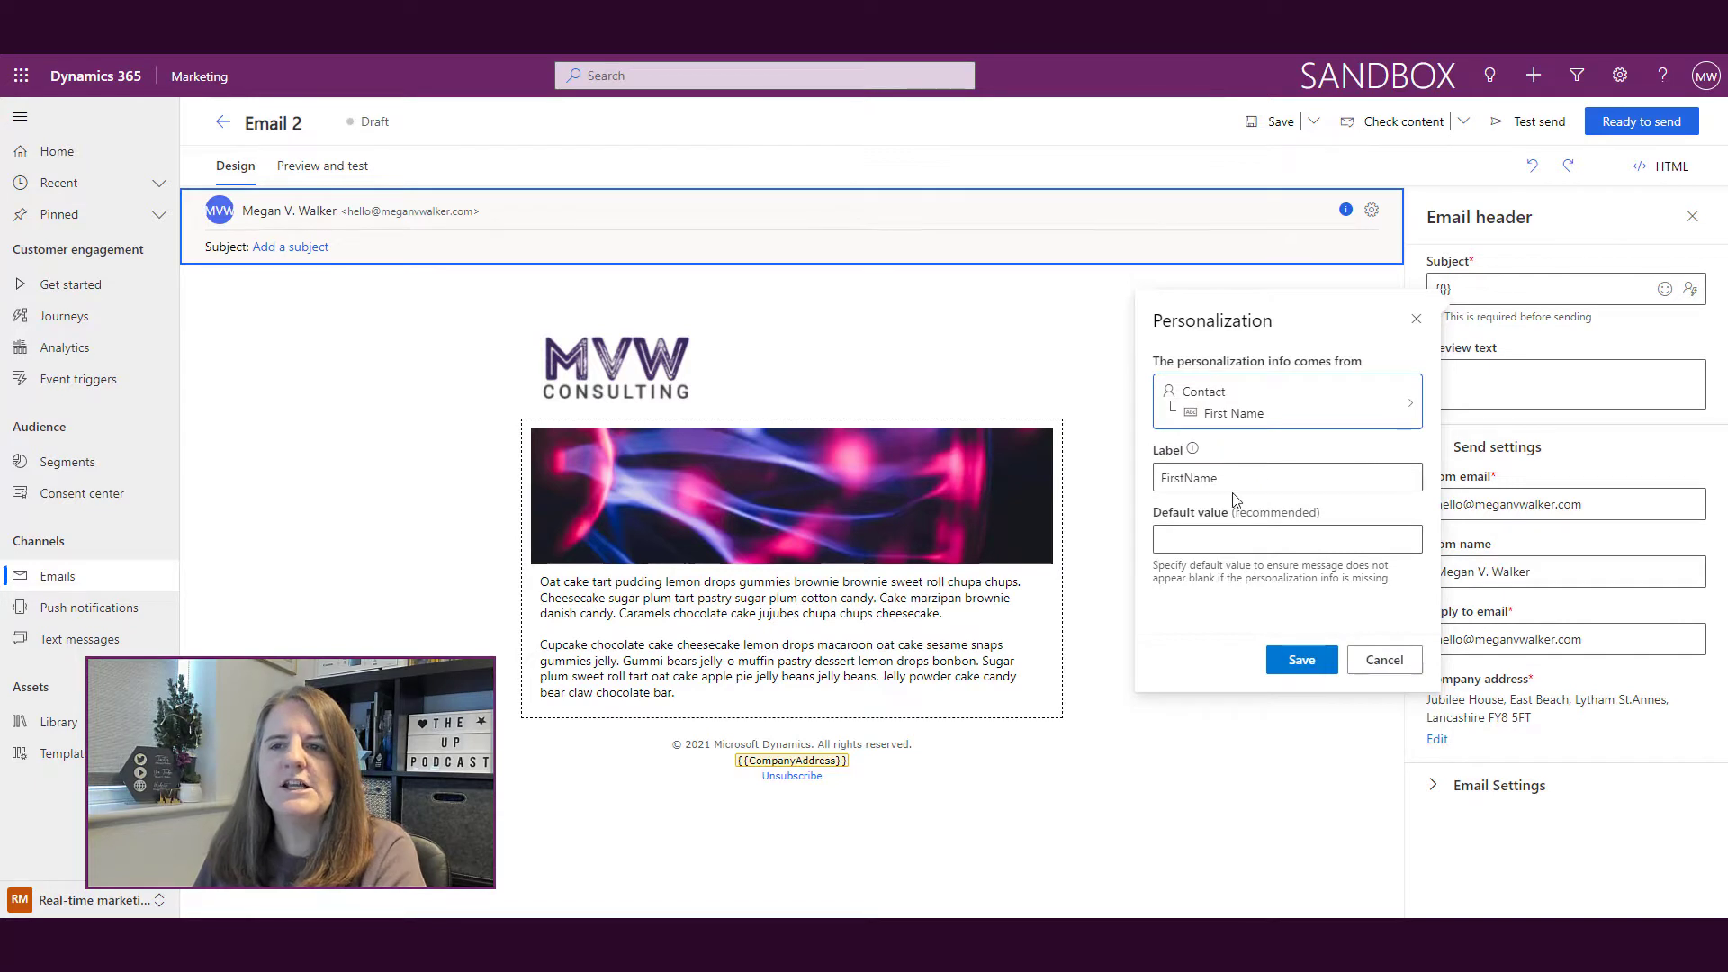
left_click(1194, 533)
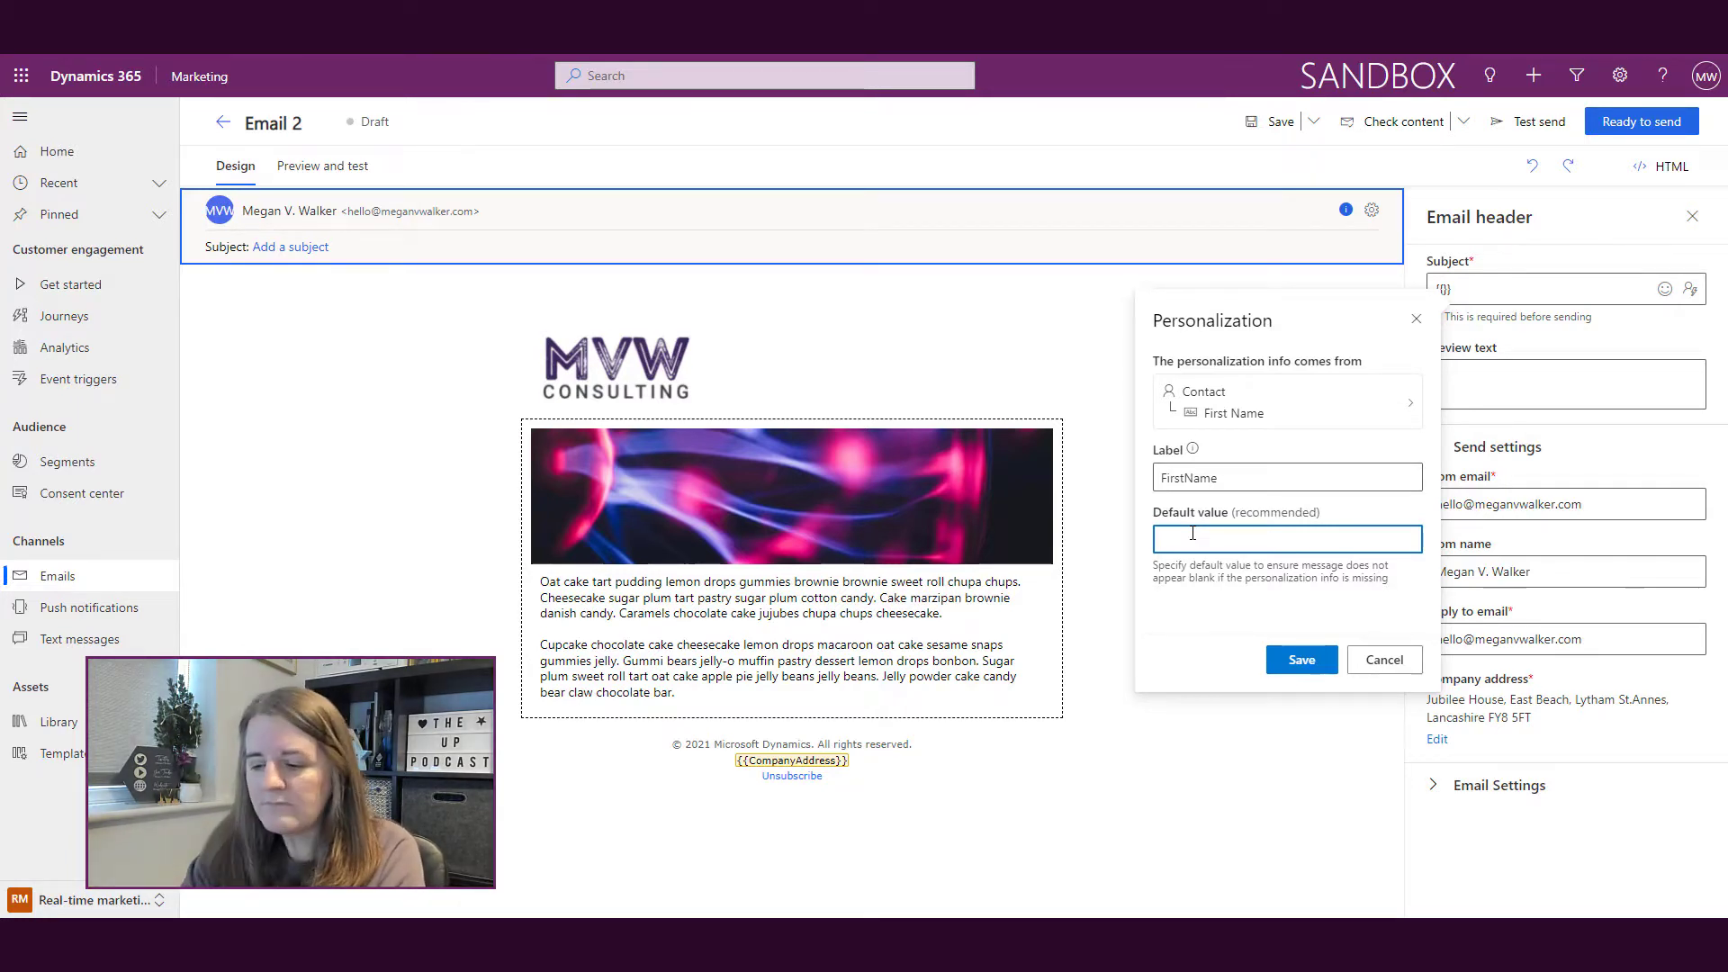
type("d Customer")
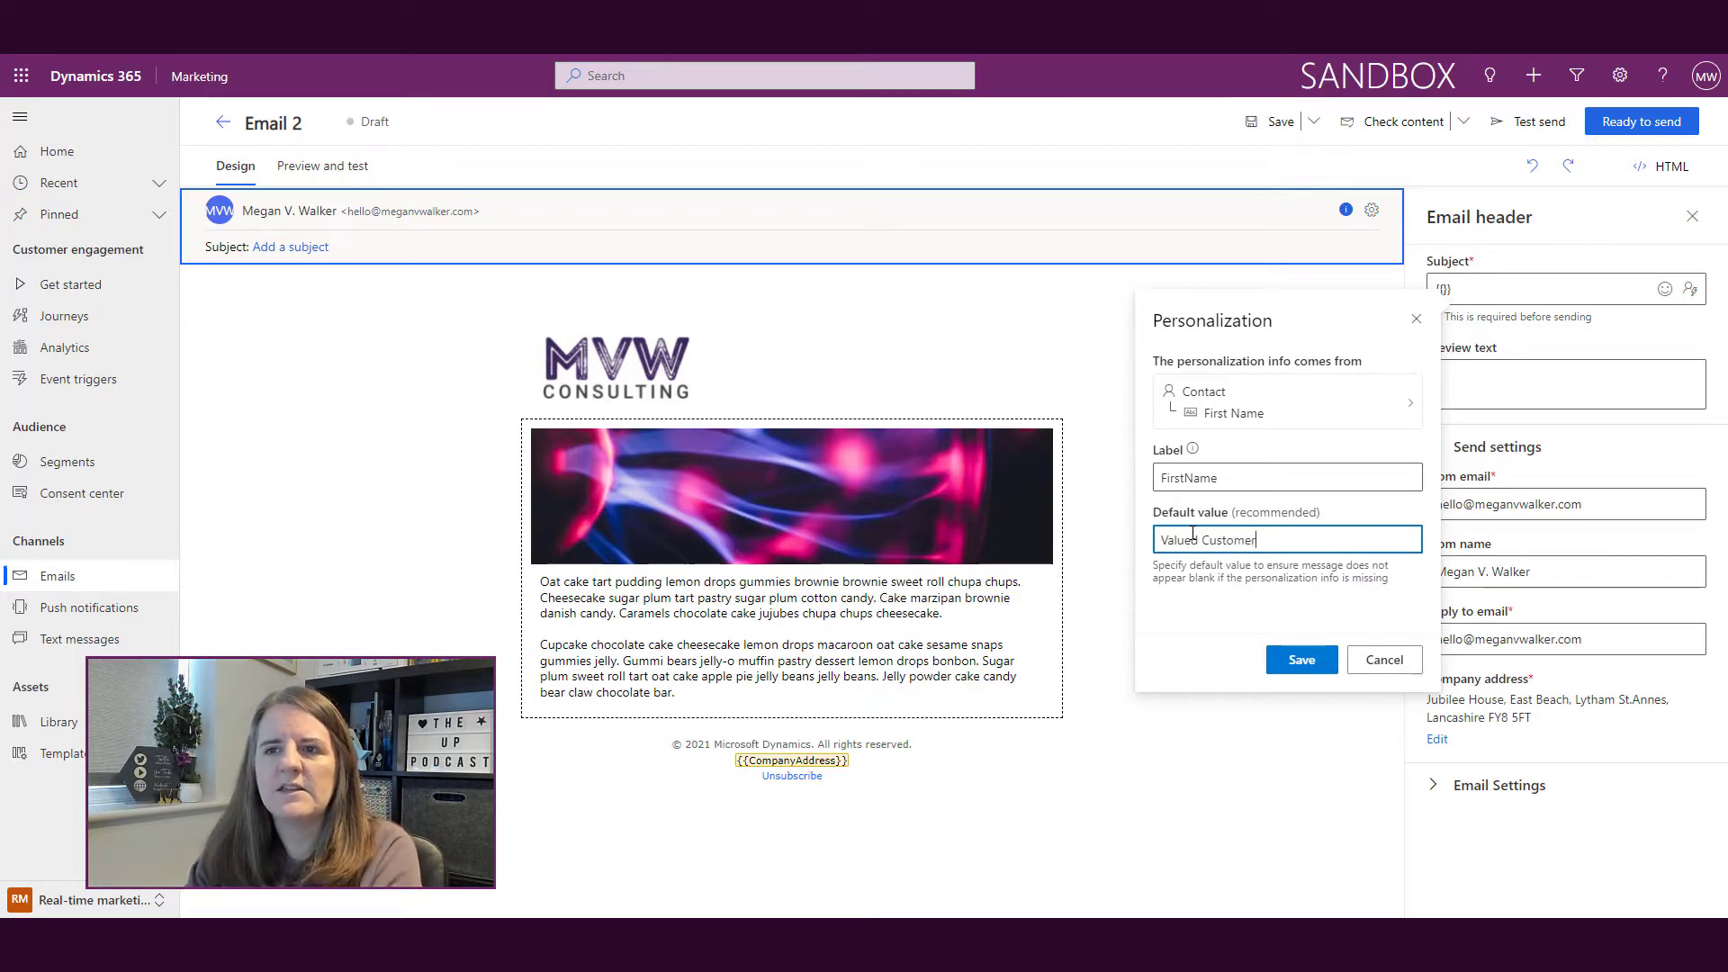
left_click(1301, 659)
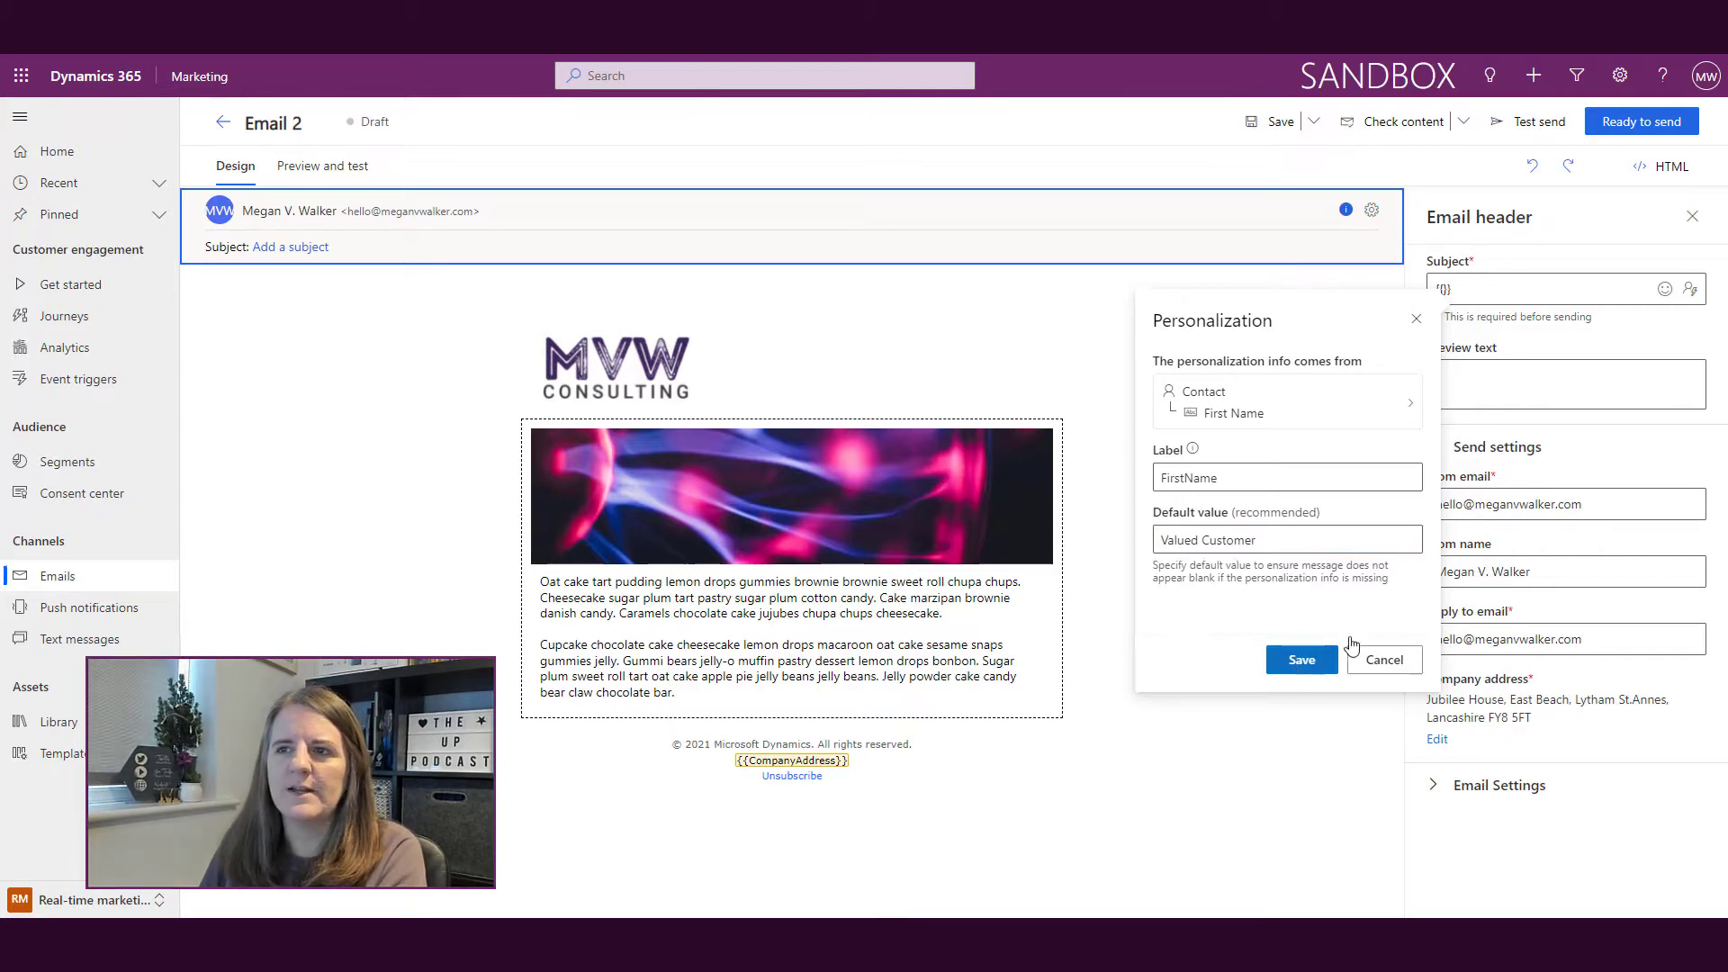
Step: Complete the subject with ', check out these deals!' and begin the preview text 'We think'
left_click(1550, 291)
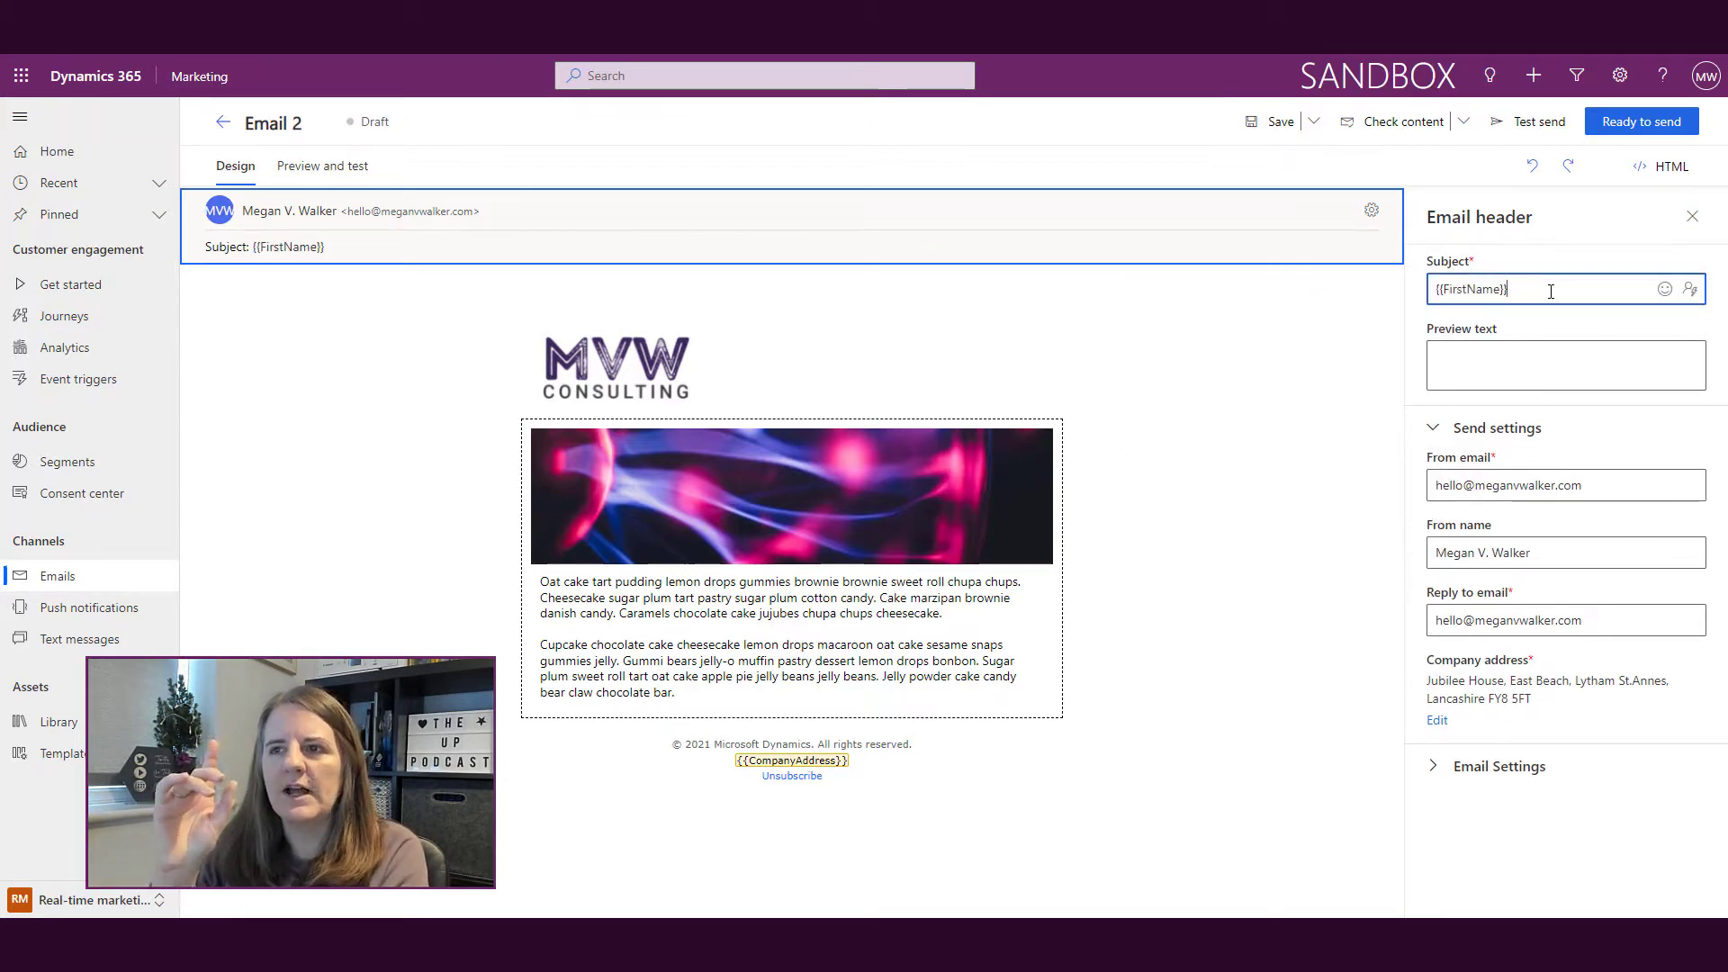
type(", check out these deals!")
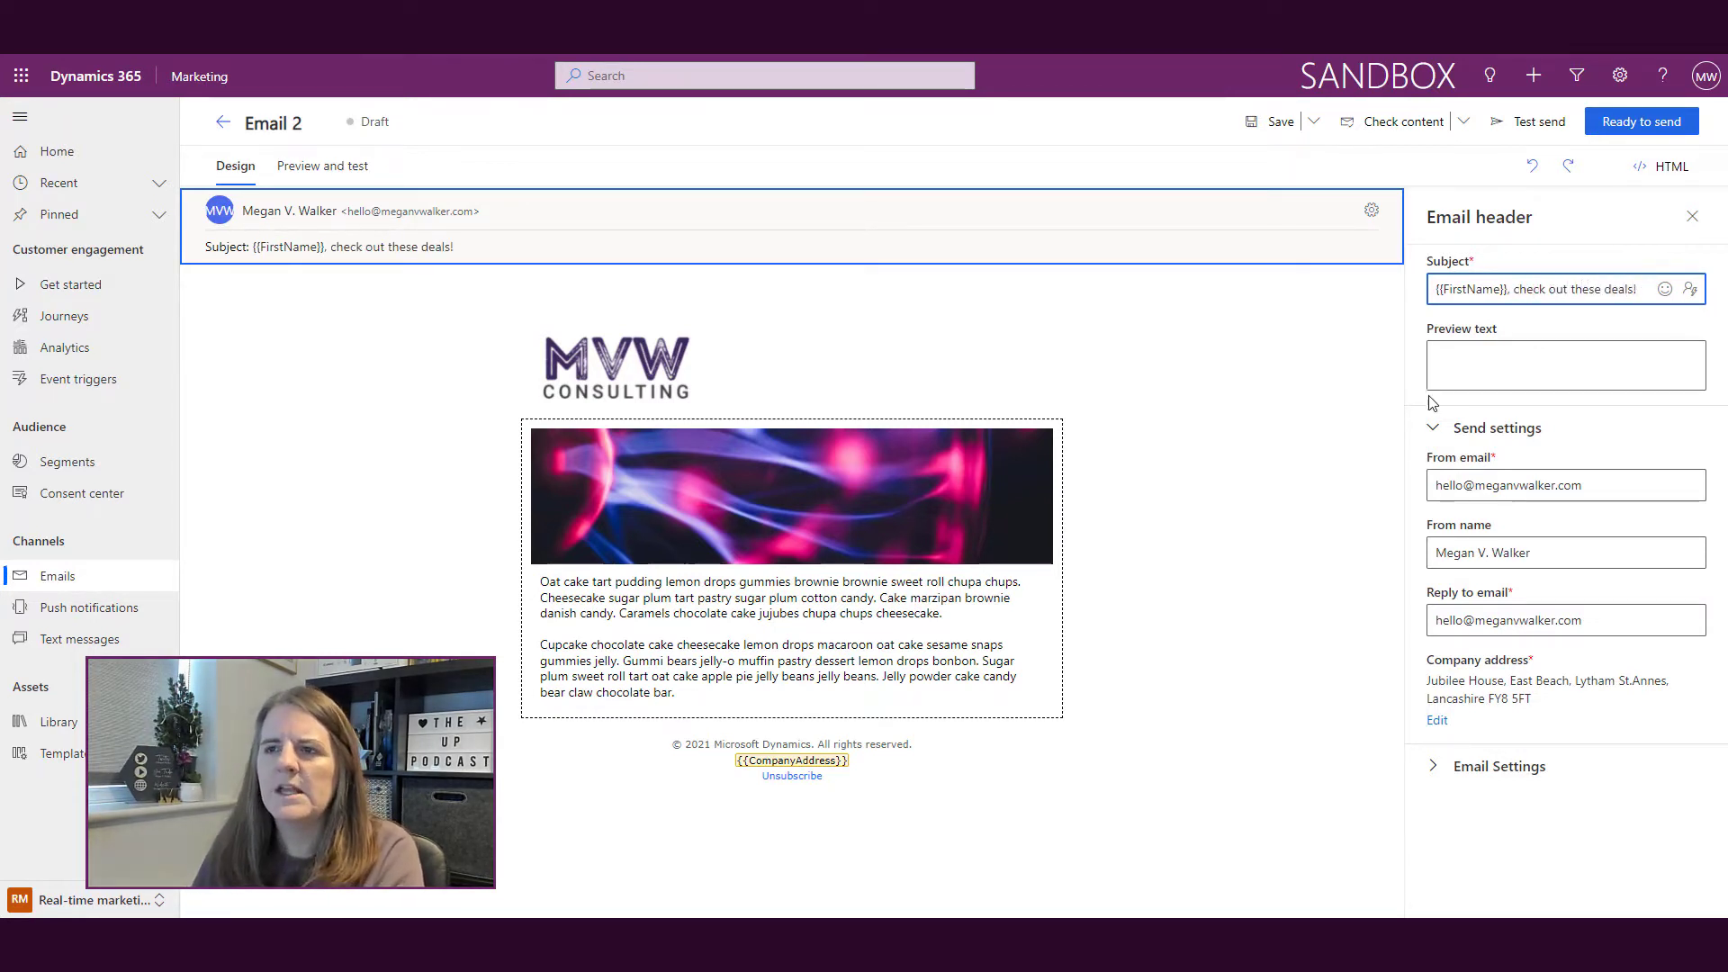
left_click(1468, 358)
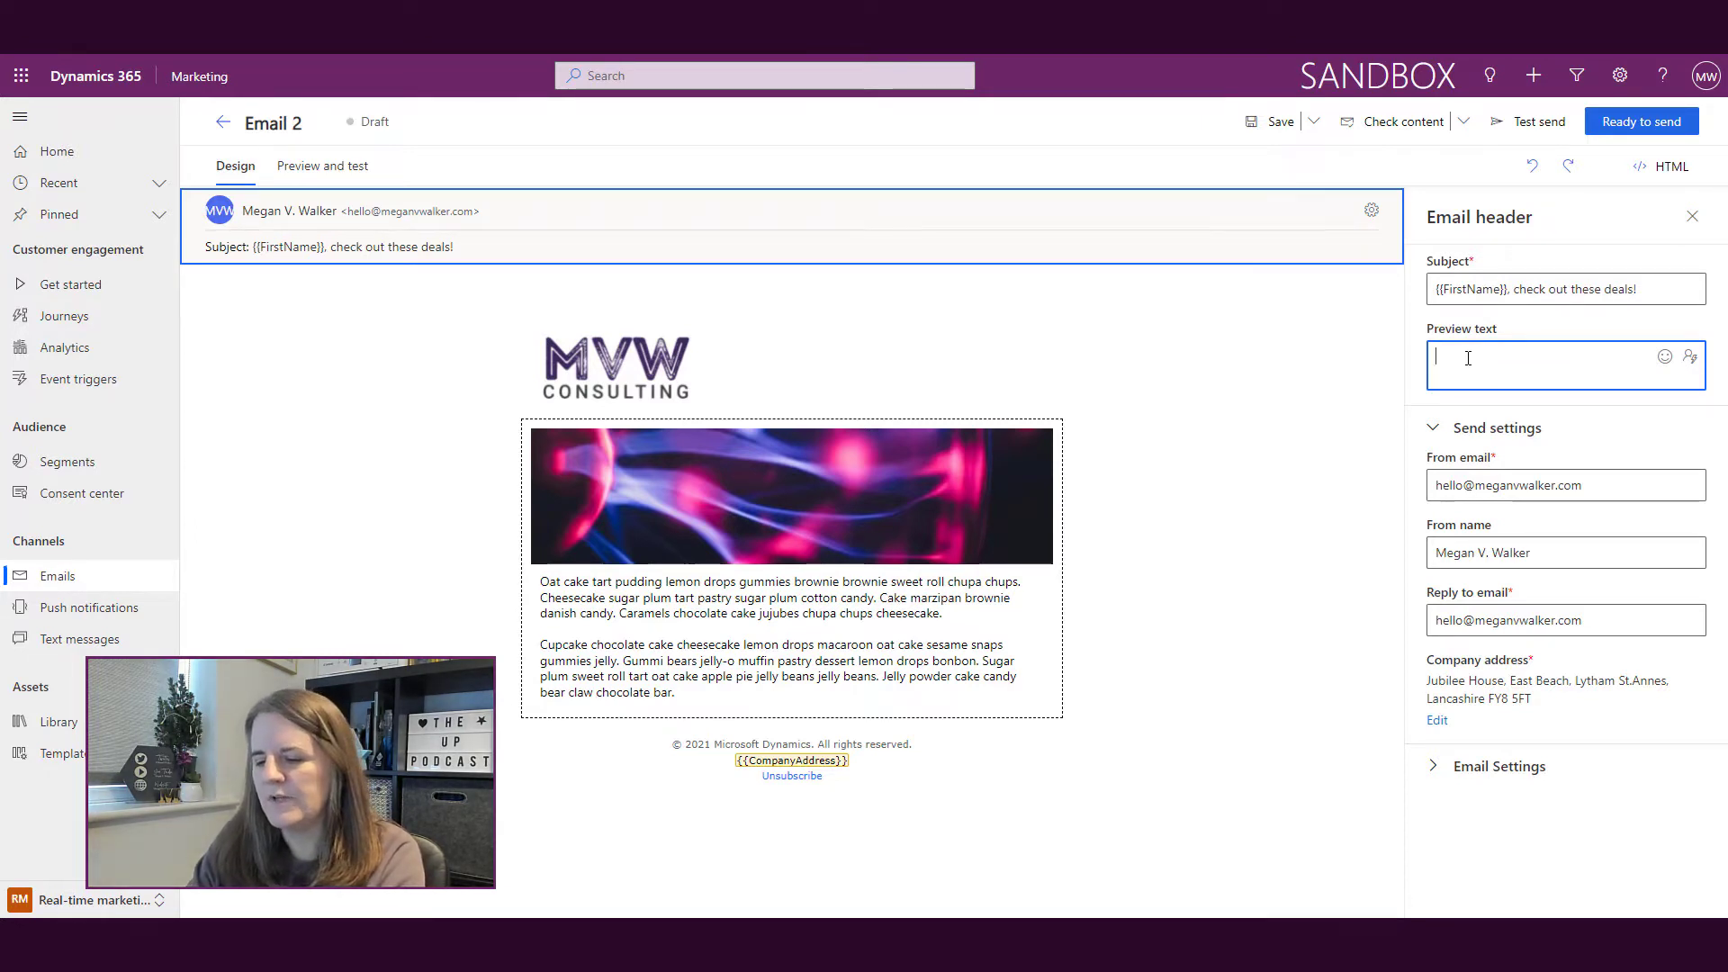
type("e think")
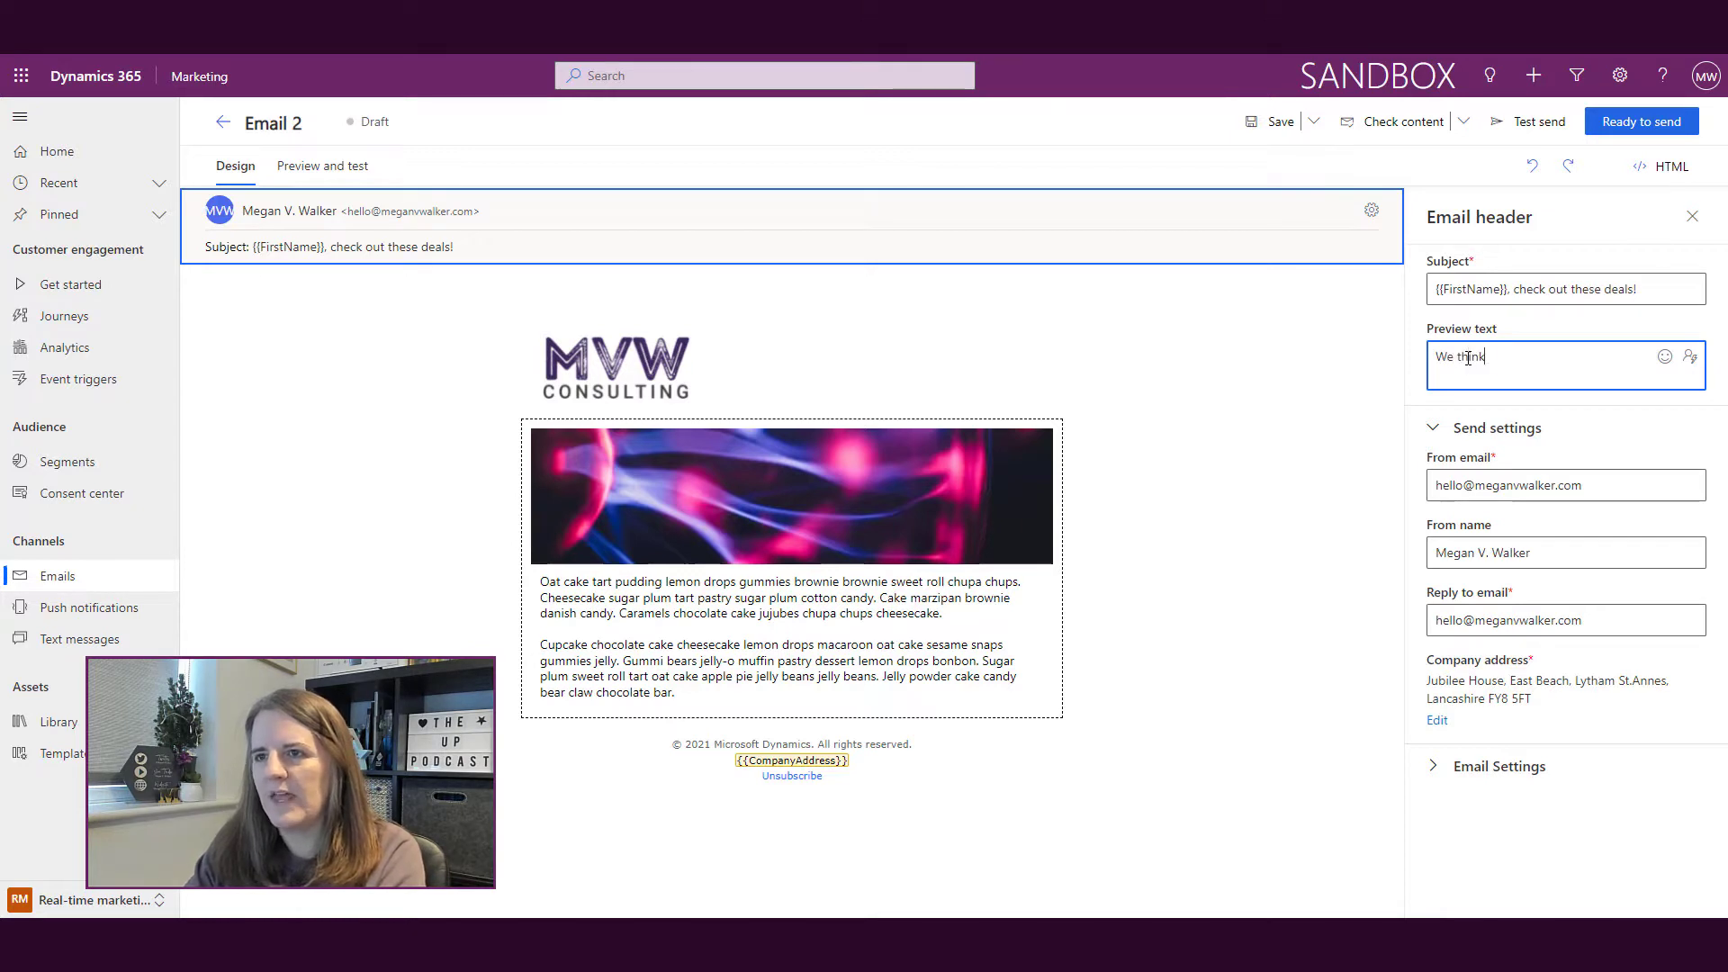
Step: Add a Contact > Account > Account Name token to the preview text, defaulting to 'your company'
left_click(1691, 360)
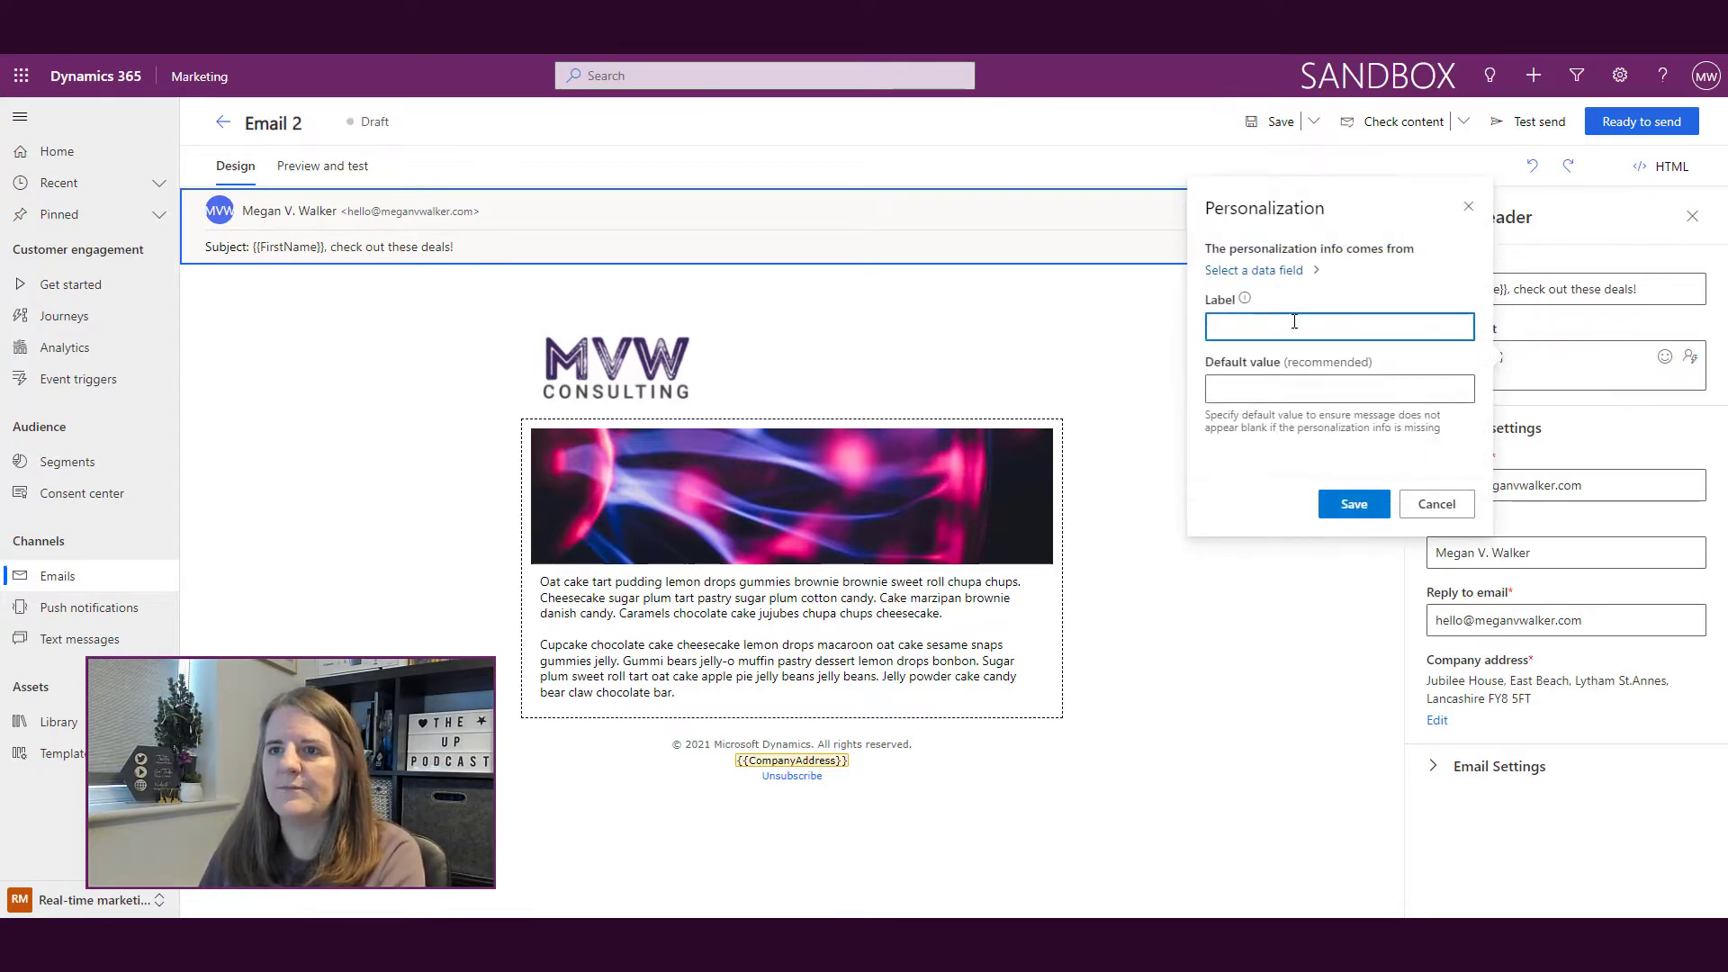
left_click(1290, 270)
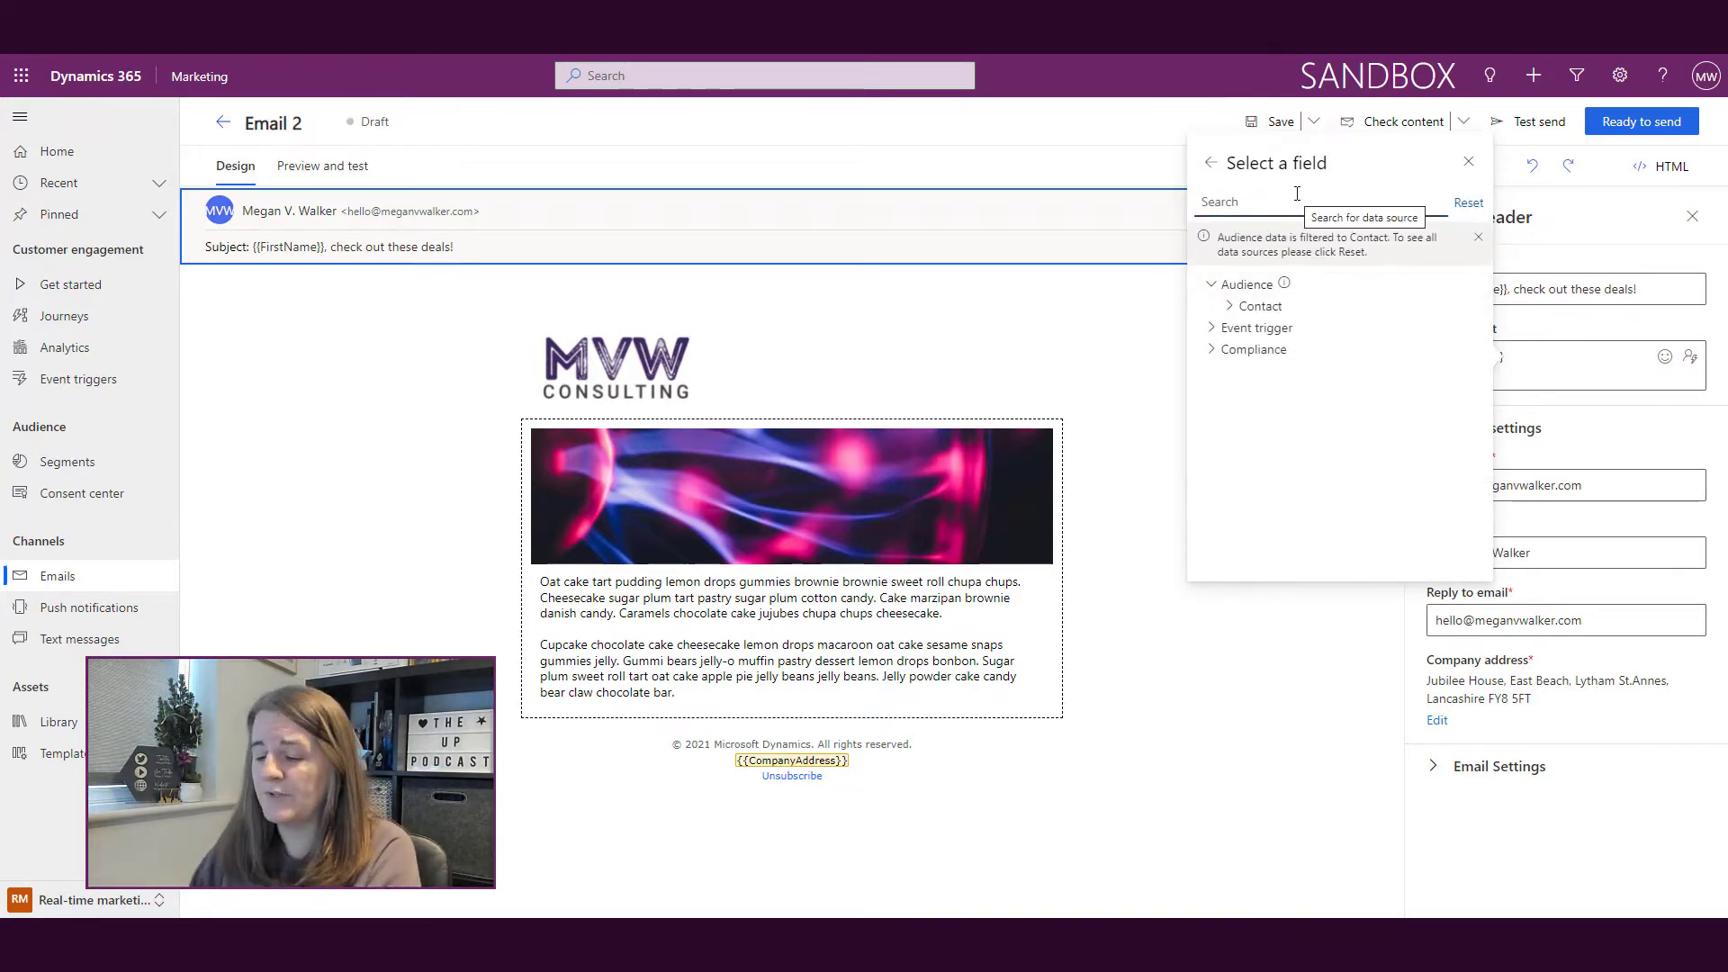
type("accoun")
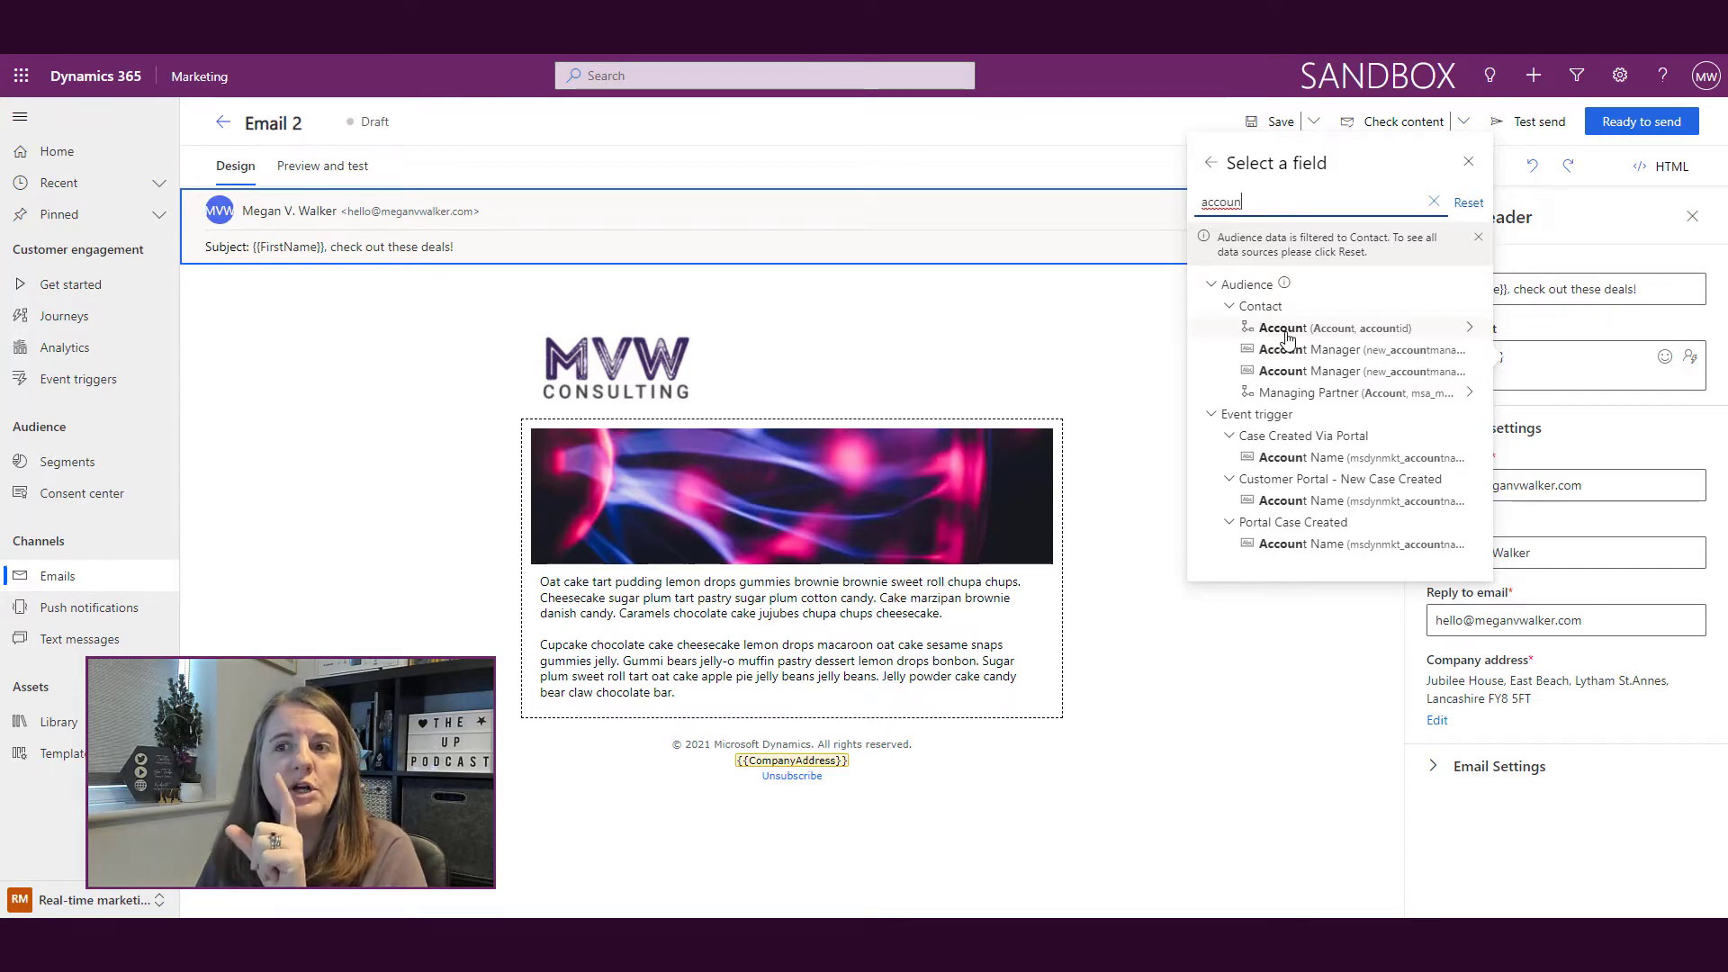
left_click(1288, 333)
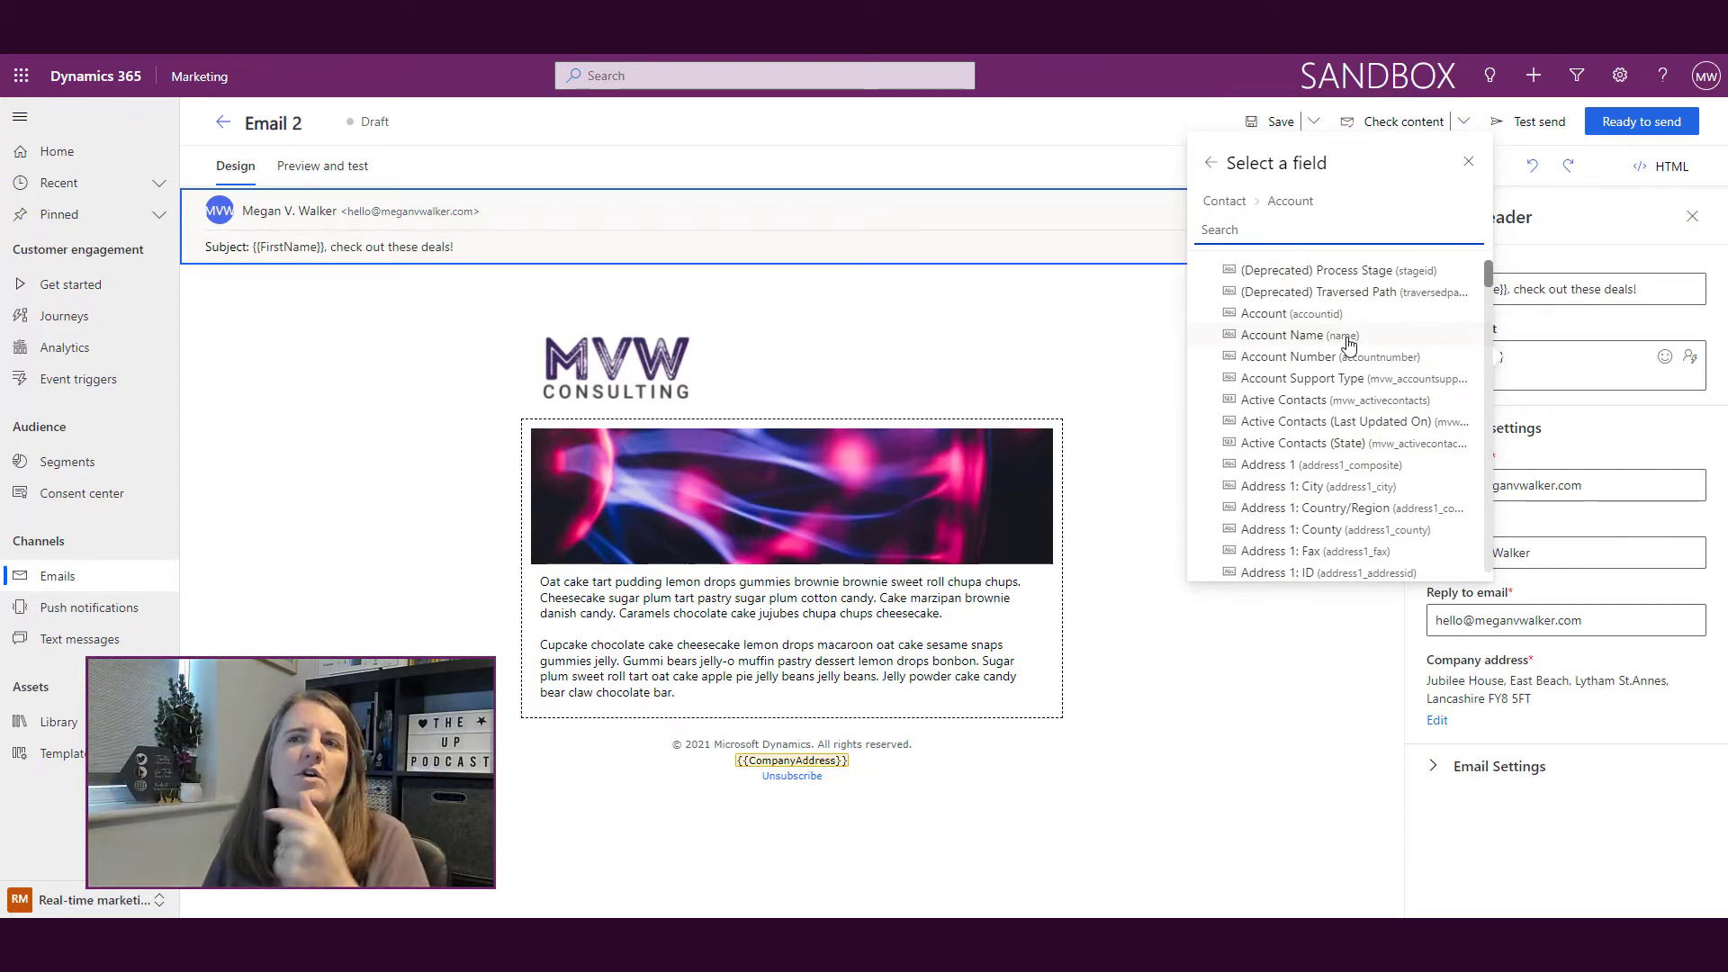
left_click(1348, 336)
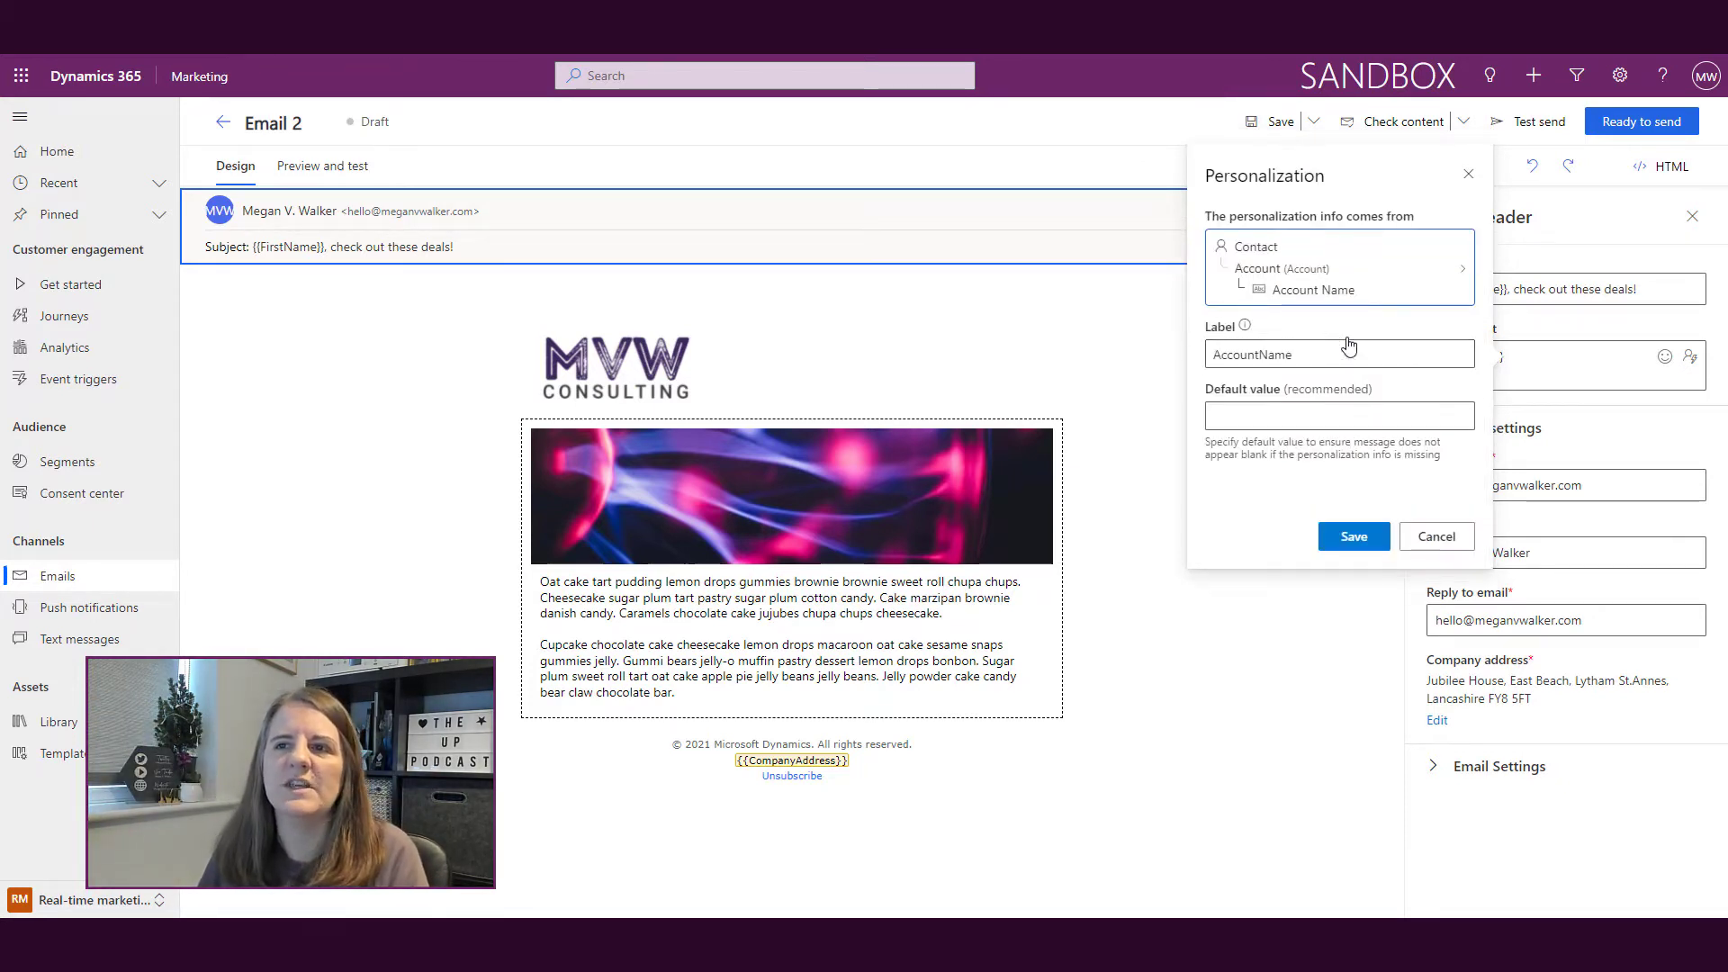
left_click(1313, 423)
type("your company")
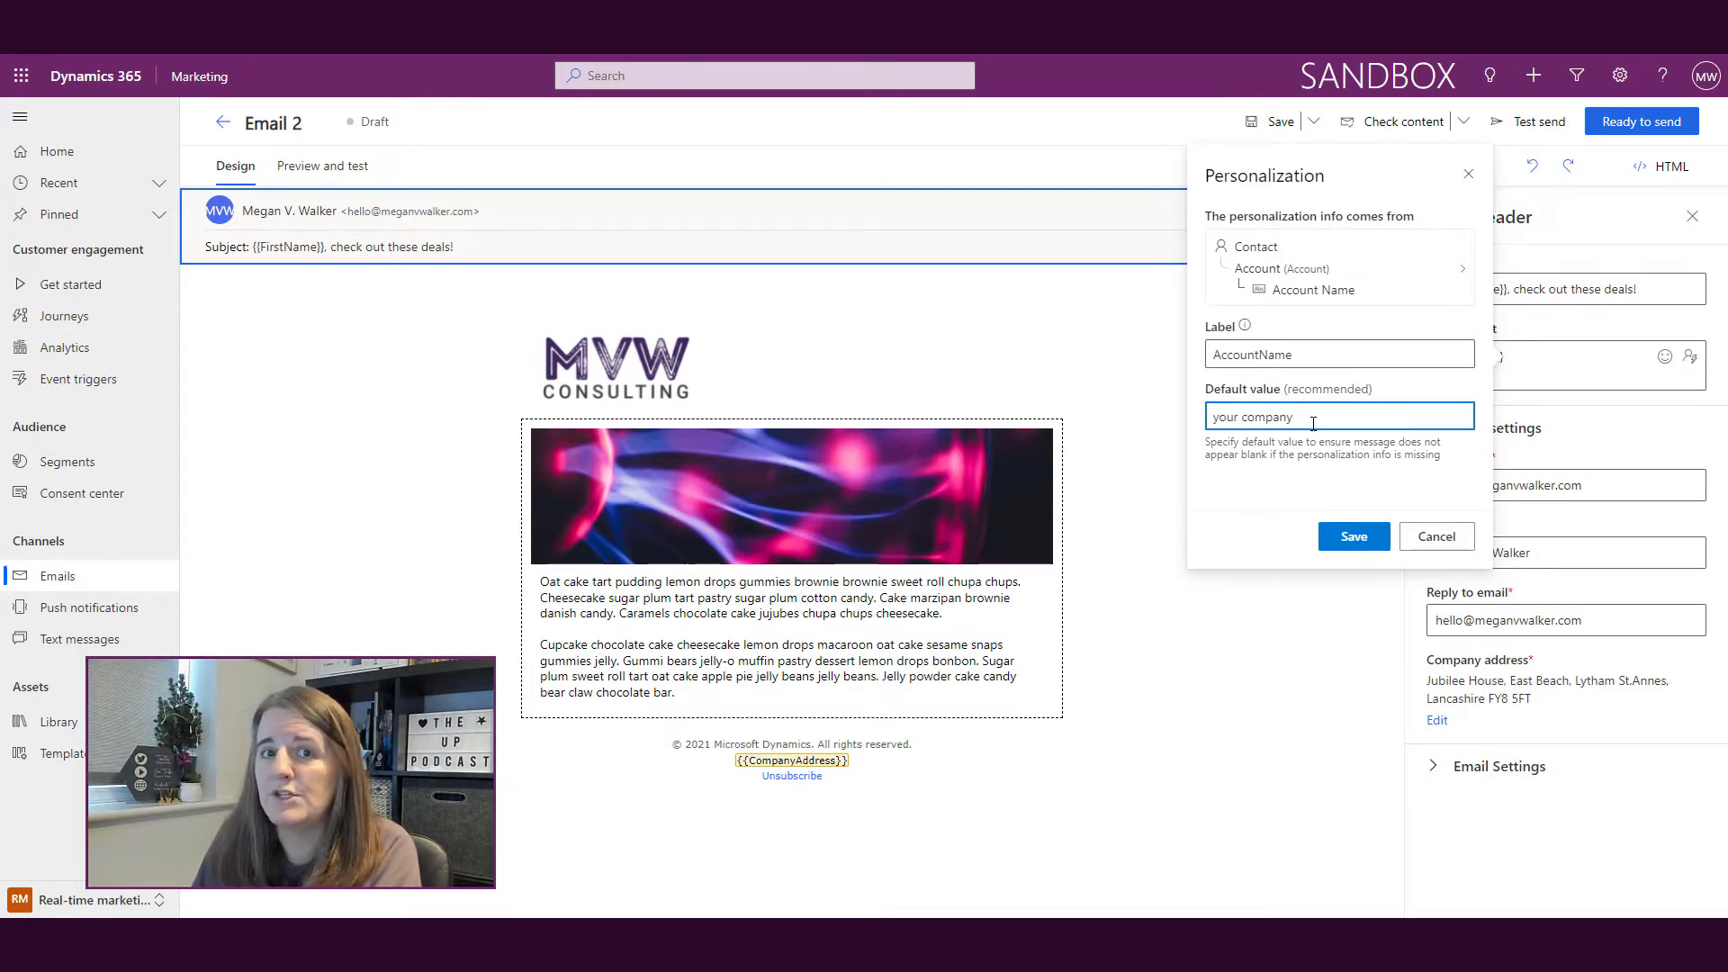
left_click(1356, 536)
Step: End the preview text with ' will love these offers!' followed by a red heart emoji
left_click(1609, 357)
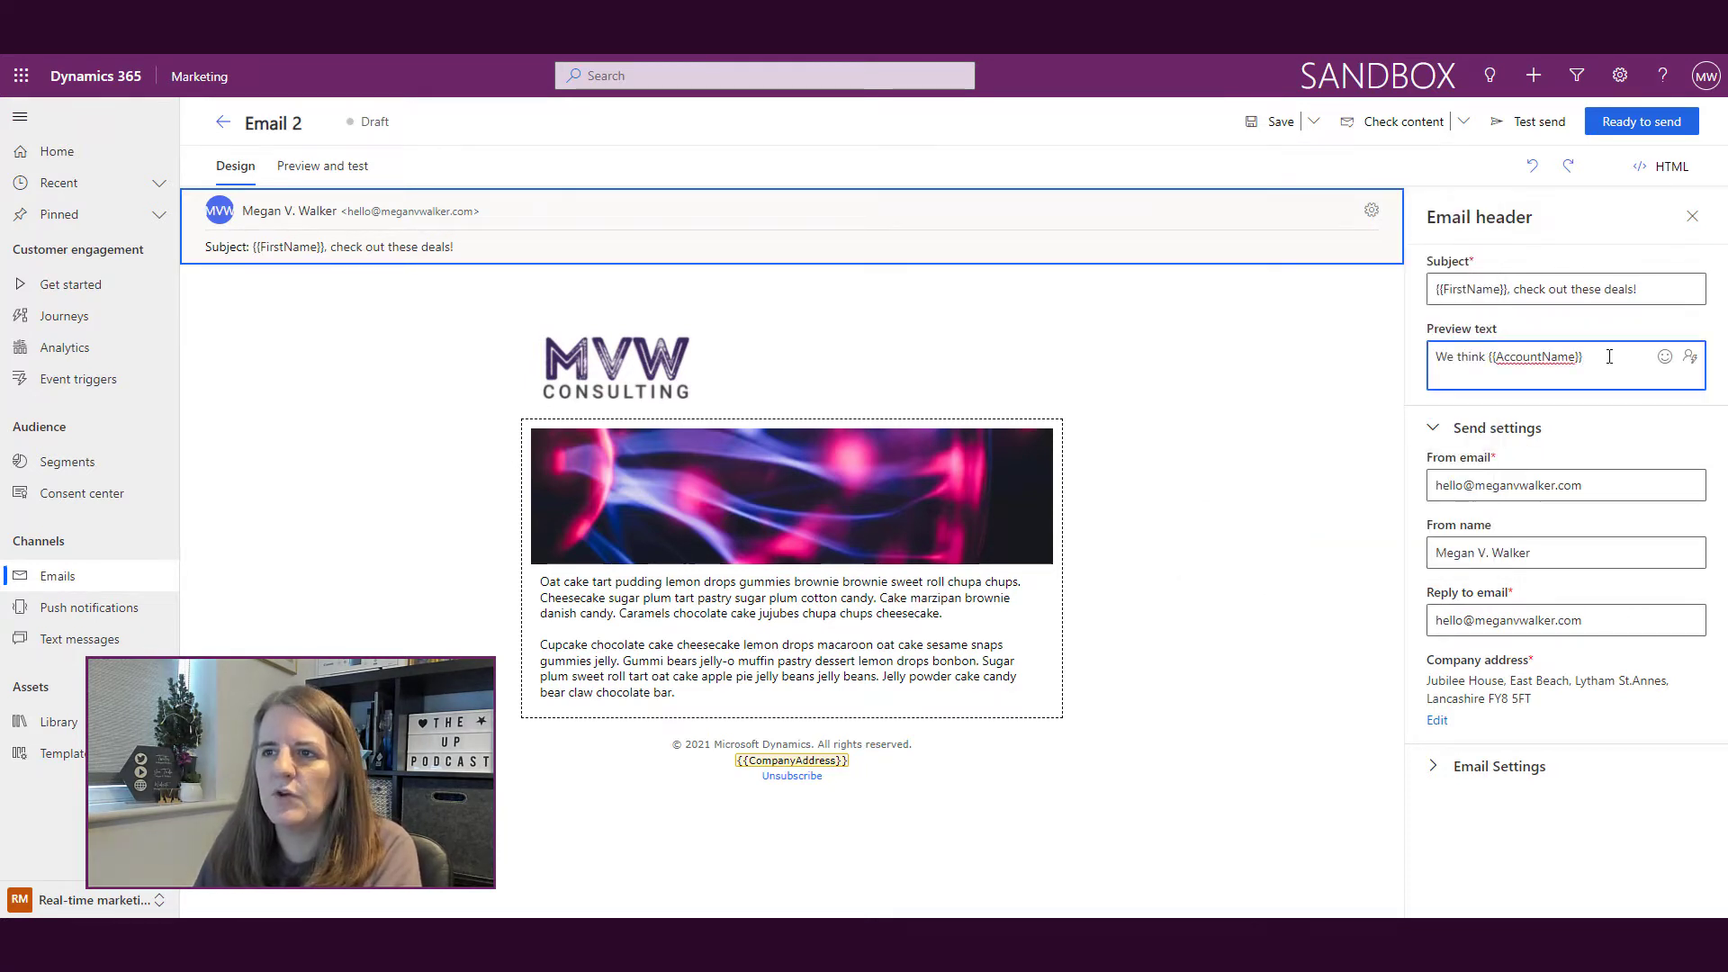
type("will love these offers!")
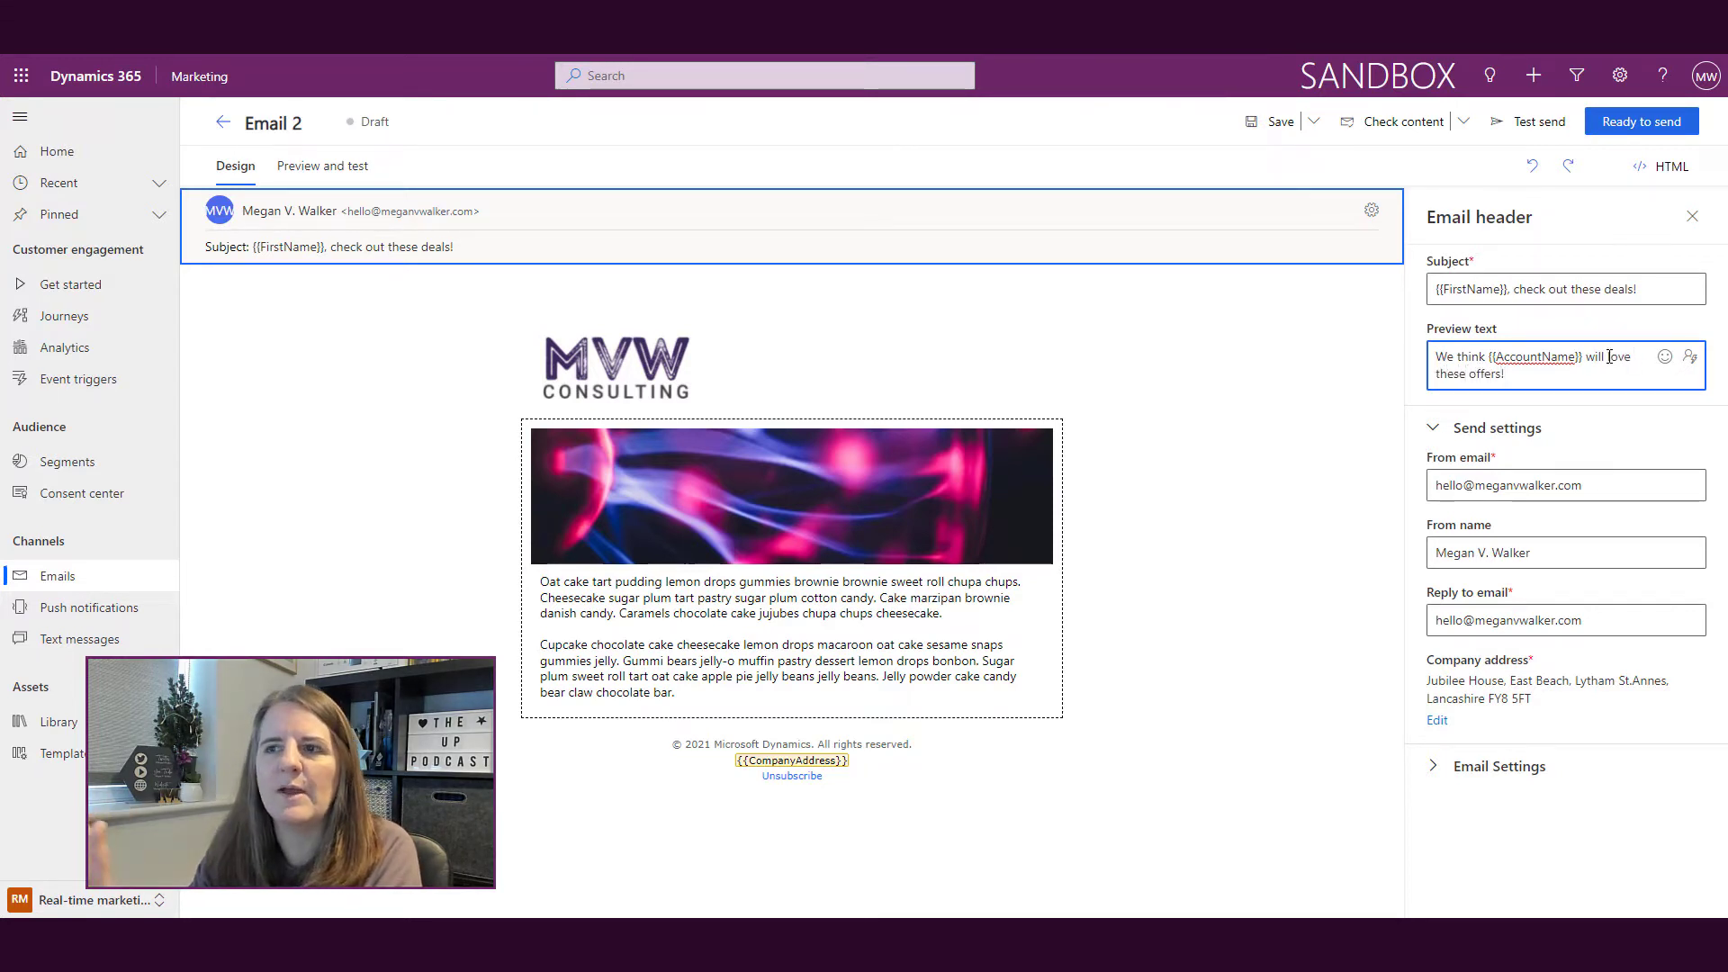
left_click(1664, 360)
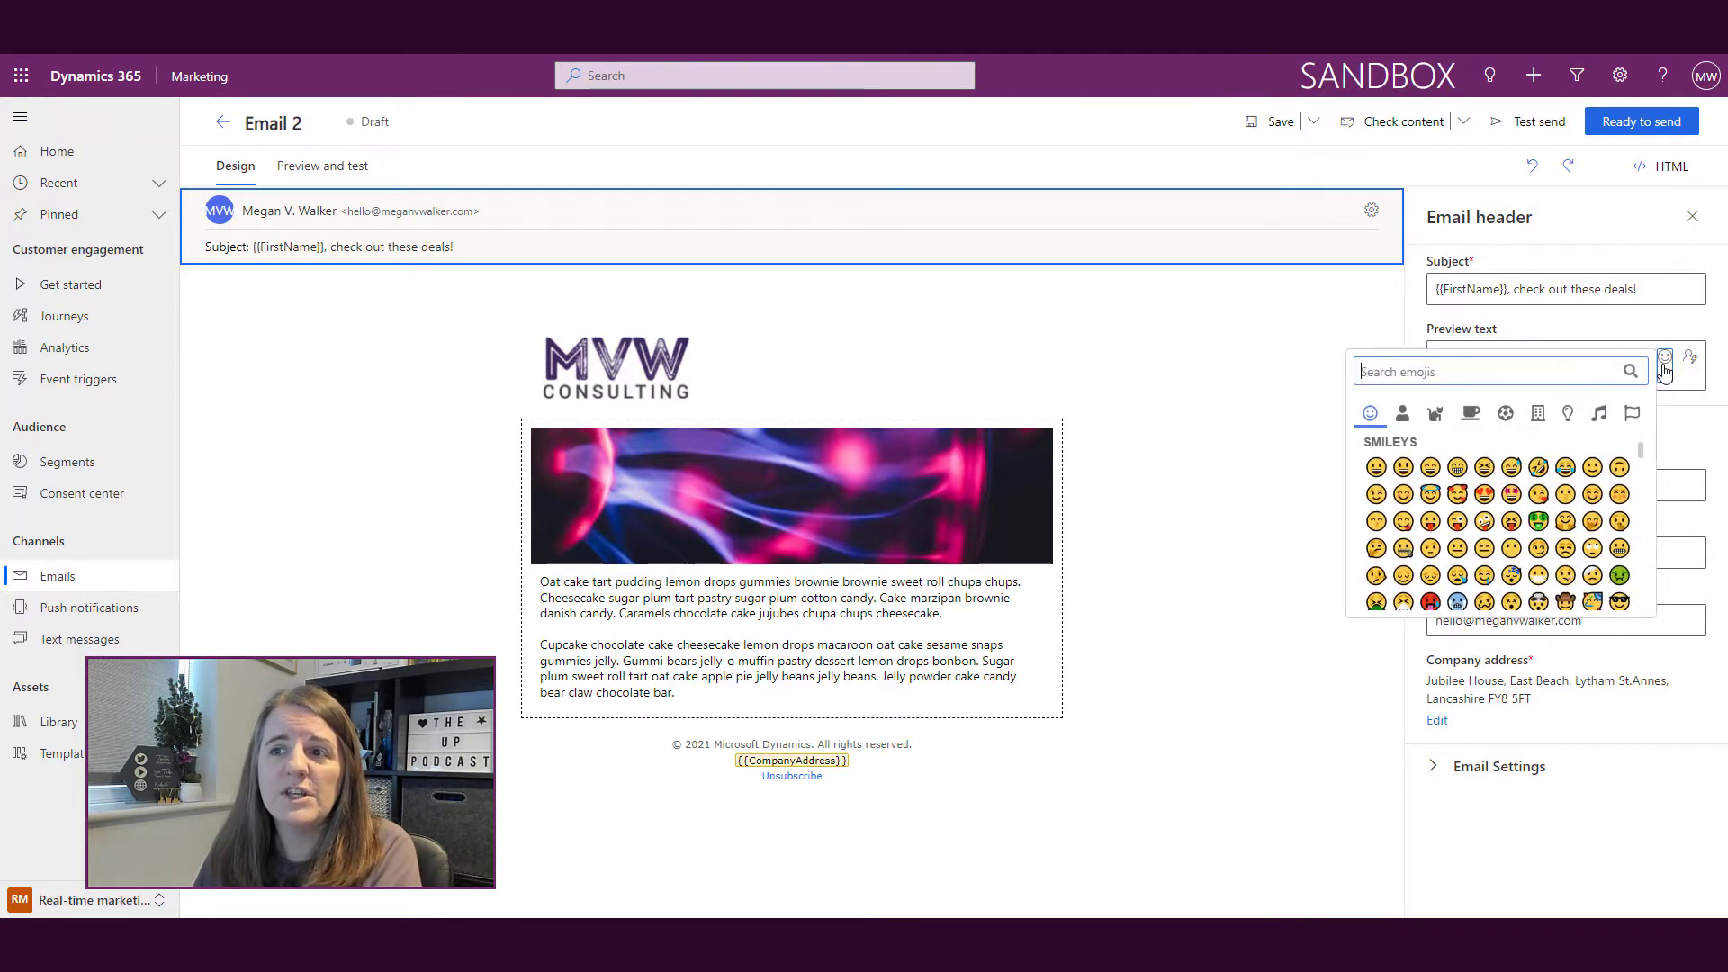
type("hear")
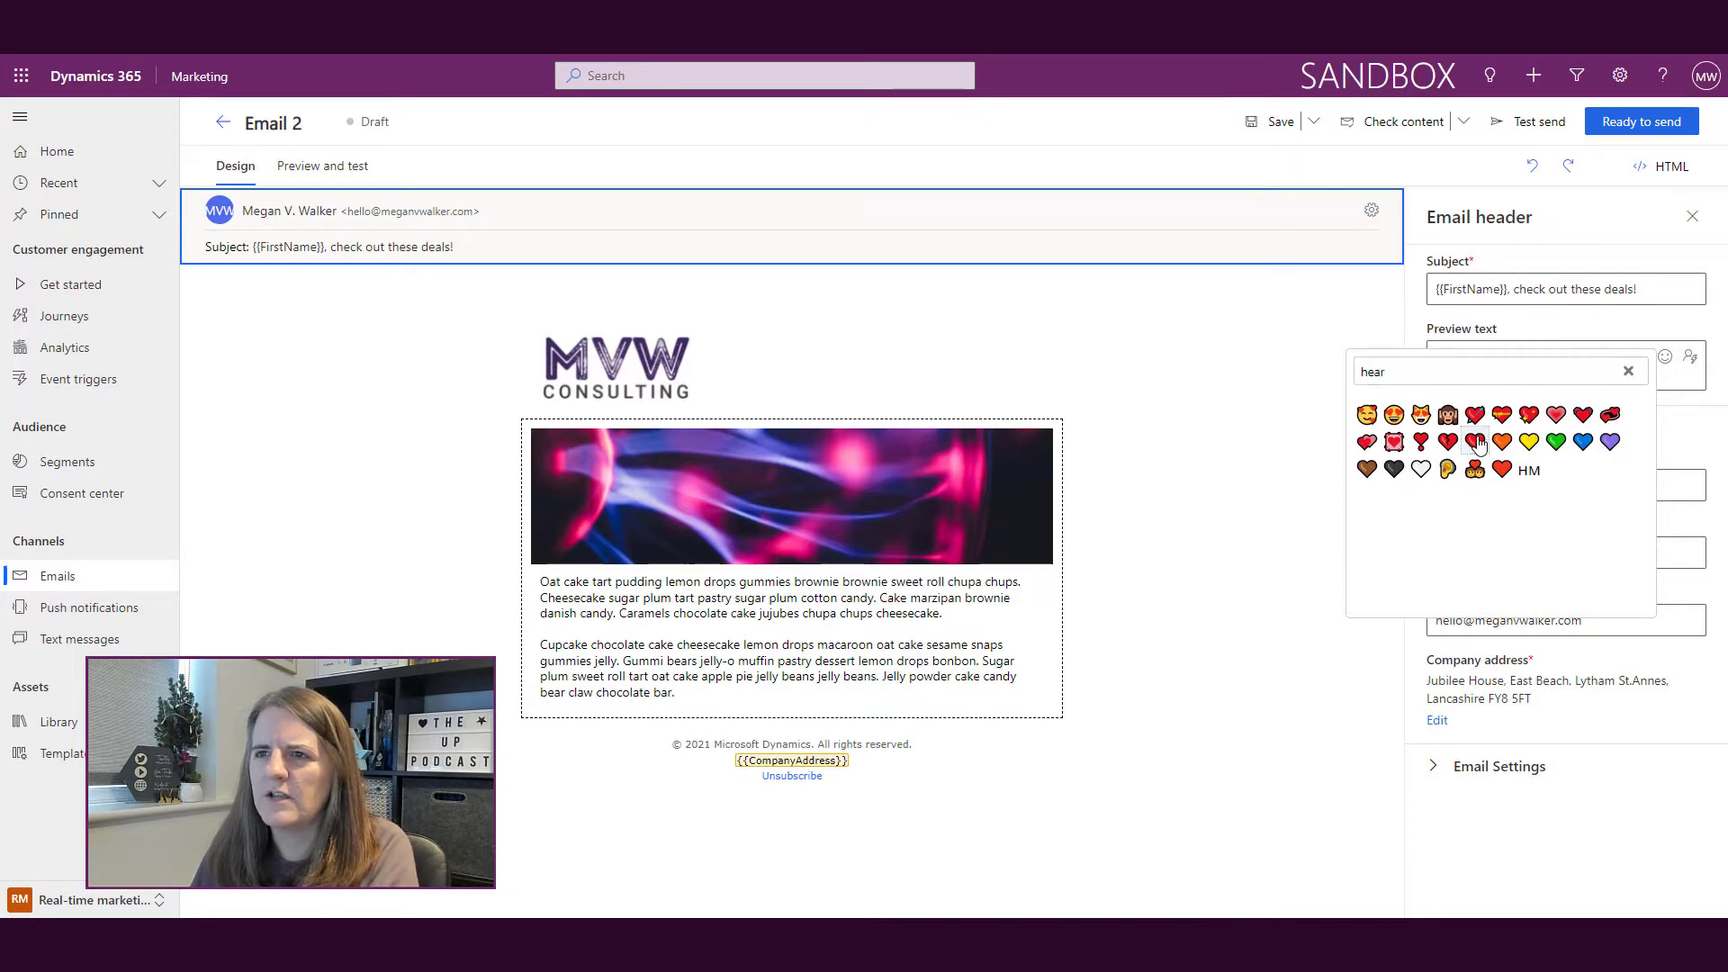
left_click(1628, 370)
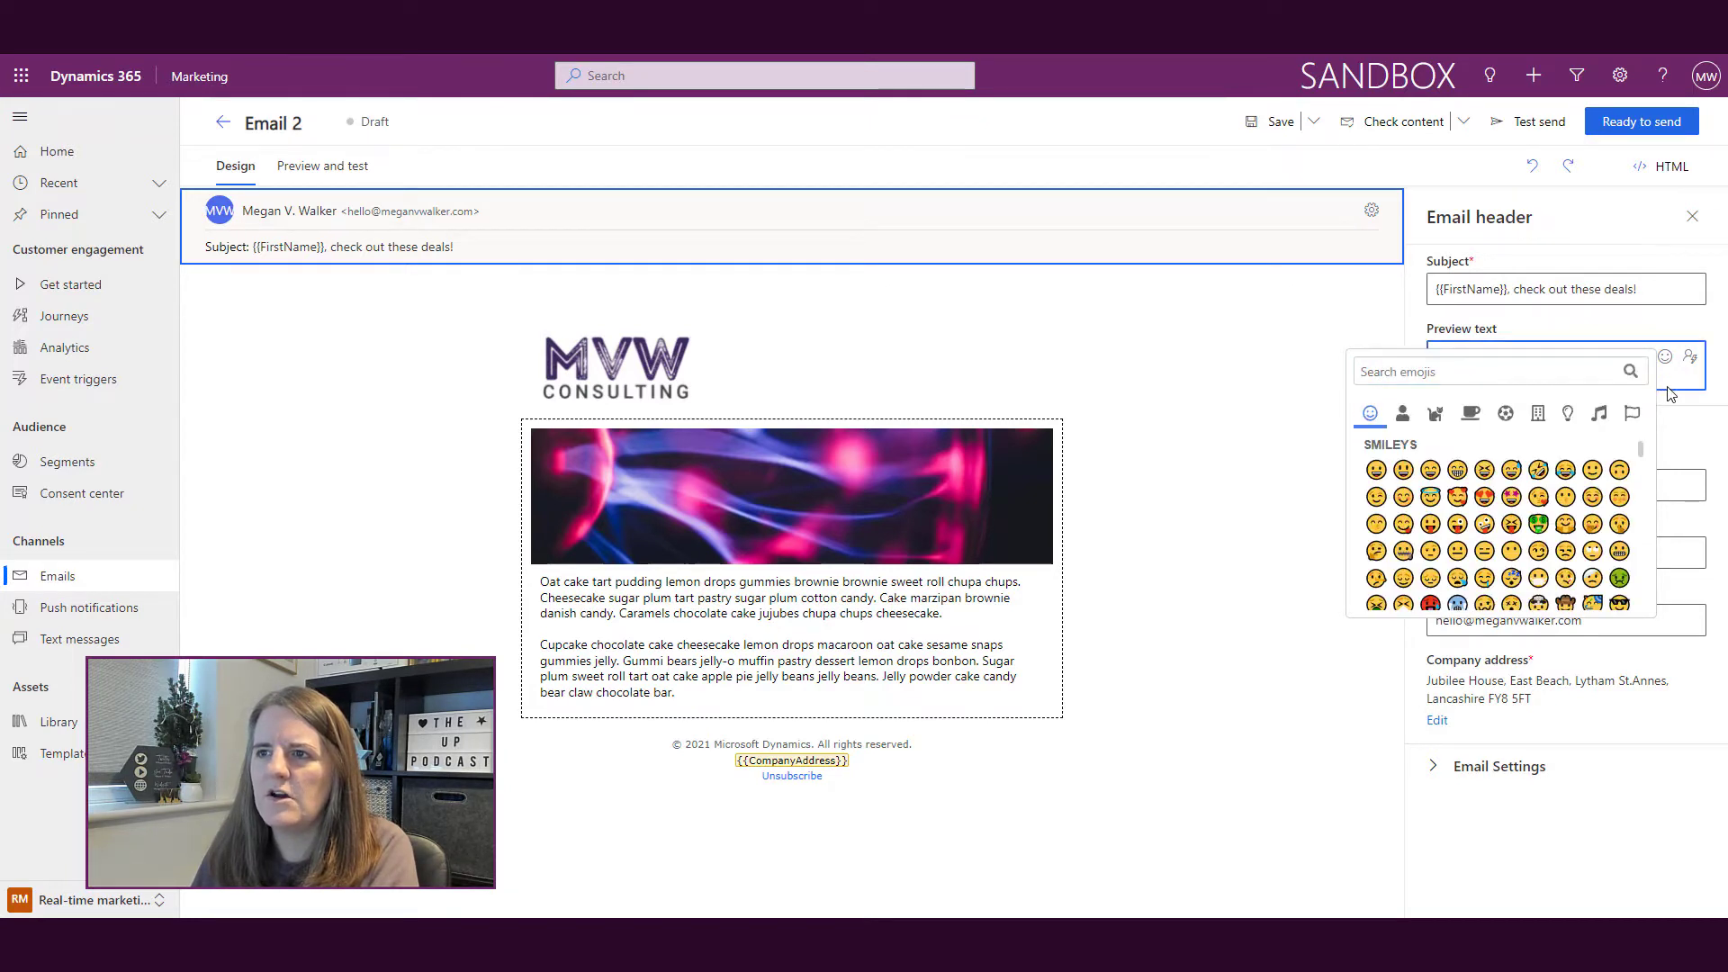
left_click(1663, 396)
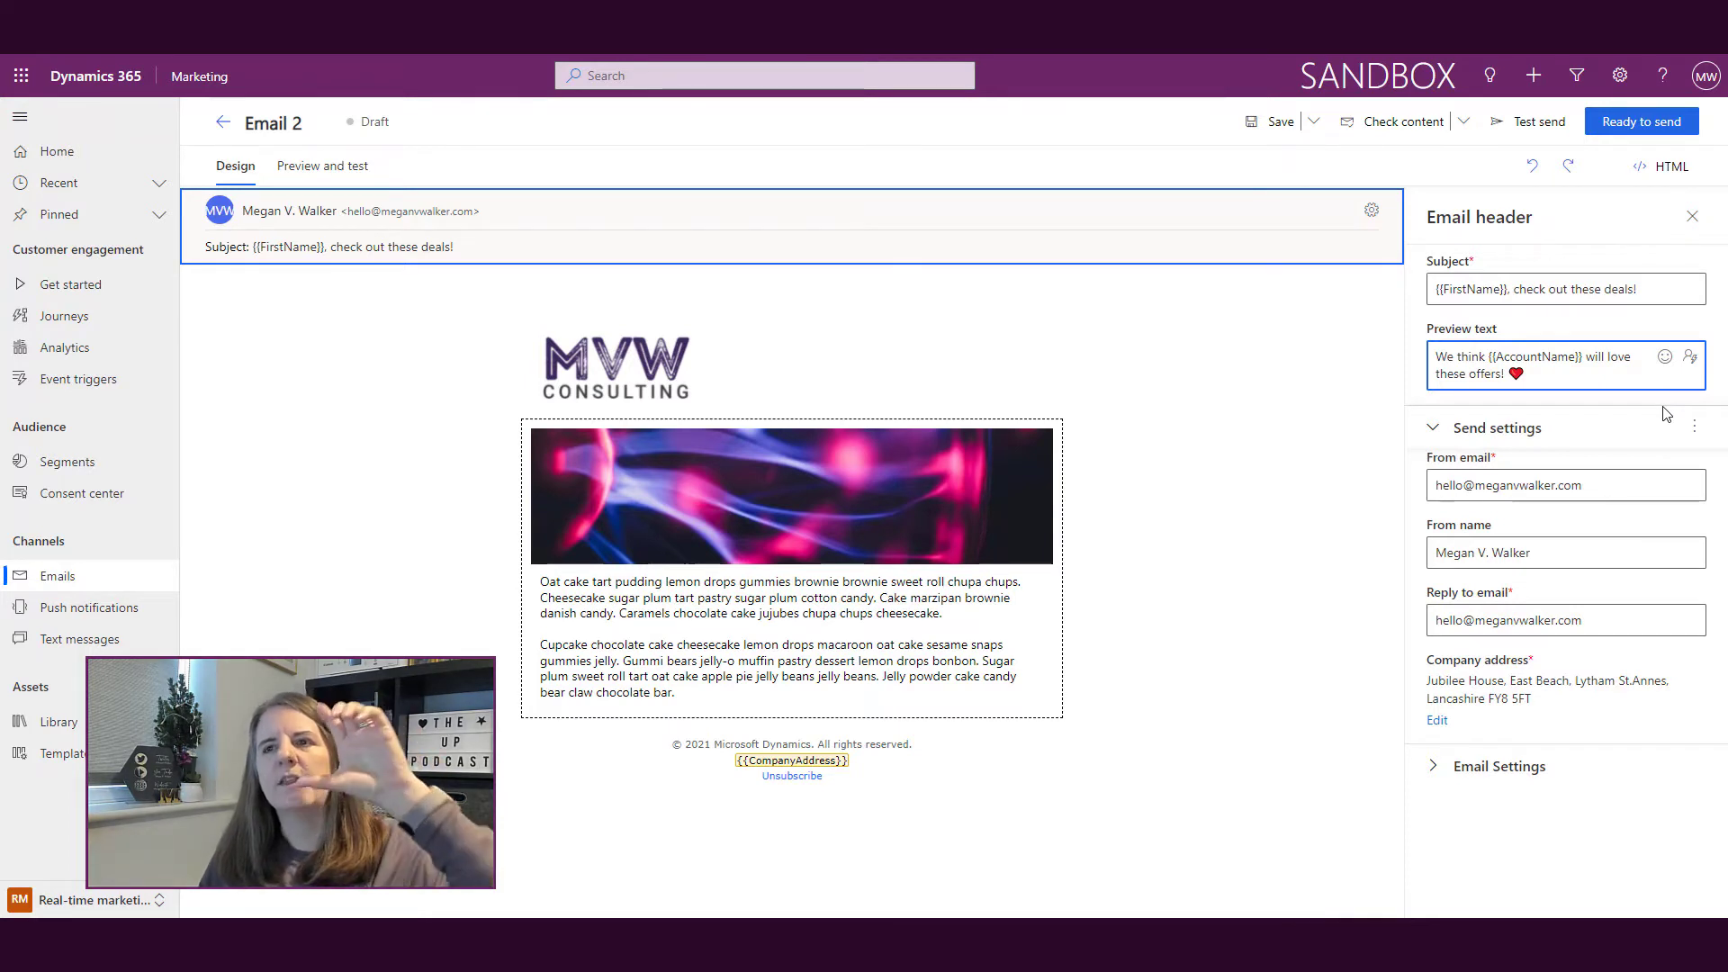
left_click(1218, 450)
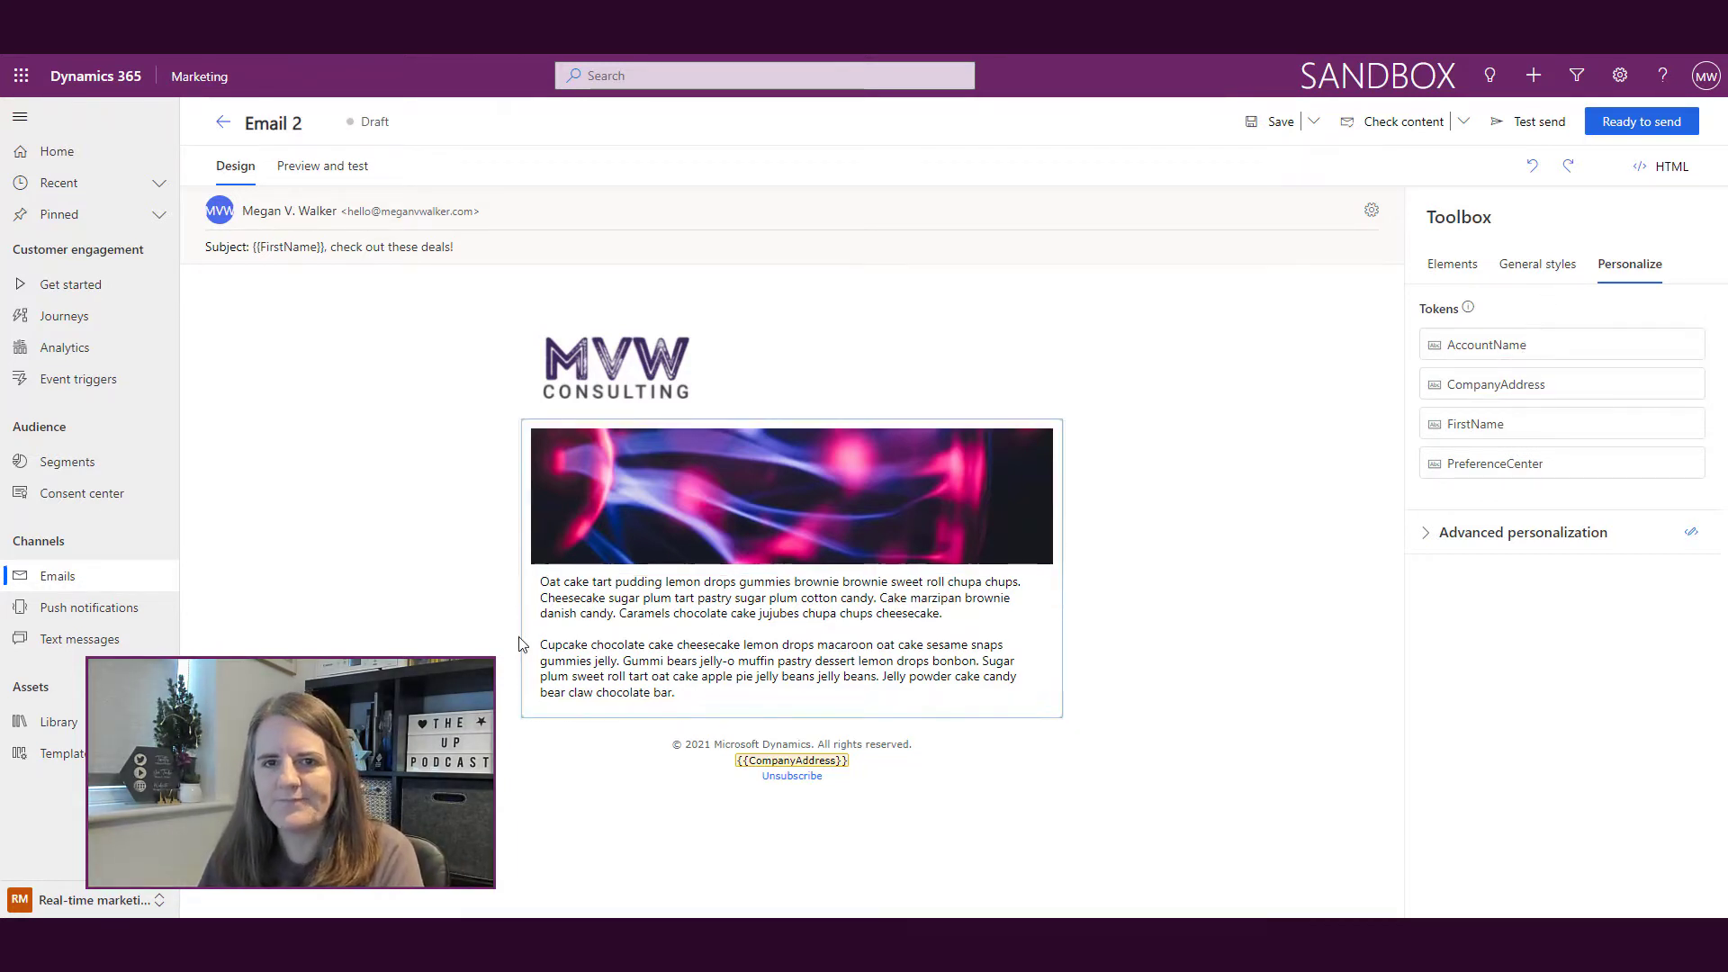
Step: Select the image-and-text column and save the draft email
left_click(546, 583)
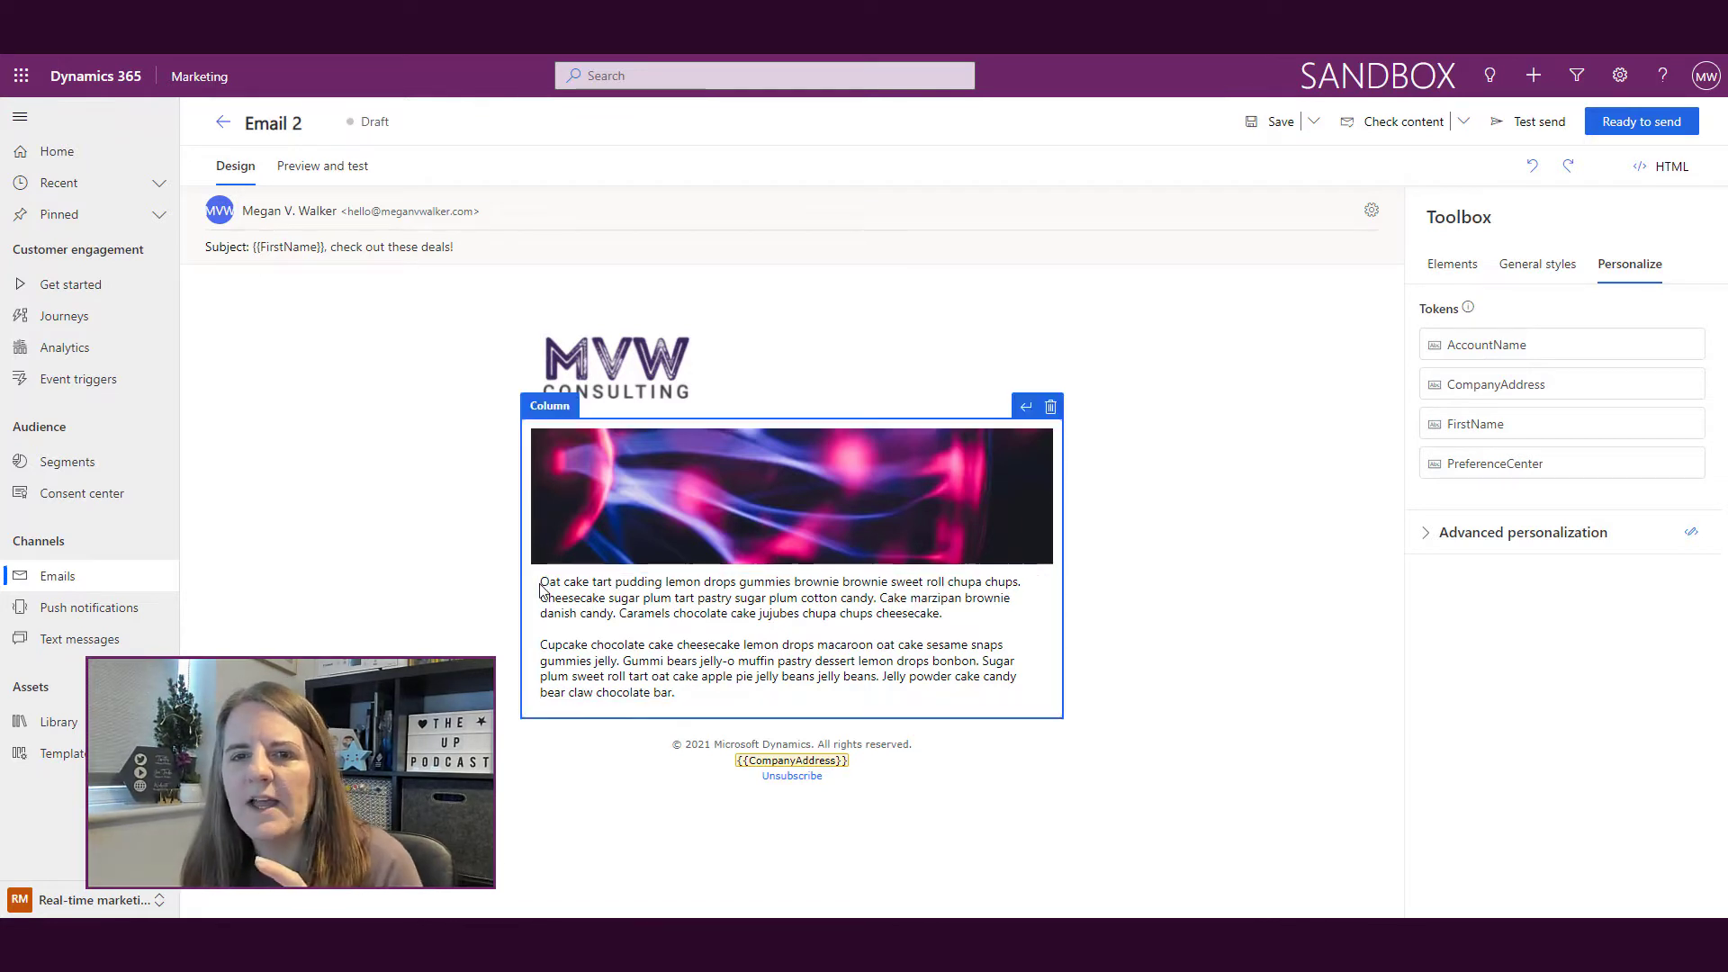
left_click(1273, 122)
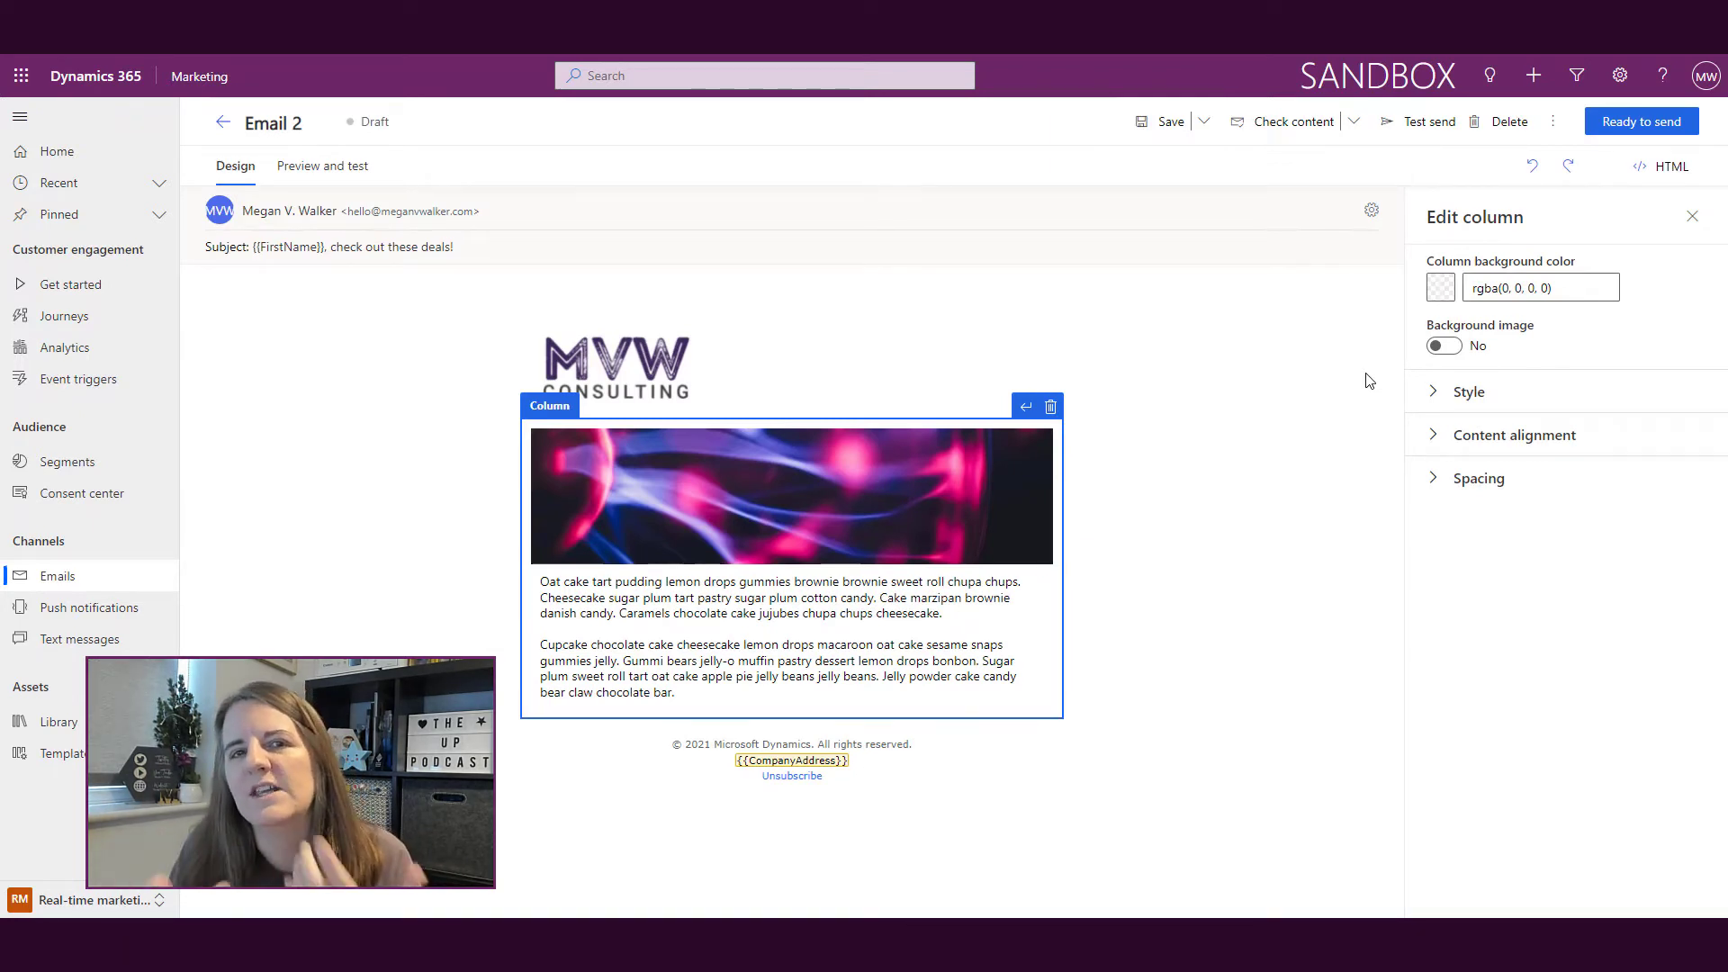
Step: Insert an empty first line above the Oat cake paragraph, dismissing the token dialog and reload prompt
left_click(546, 588)
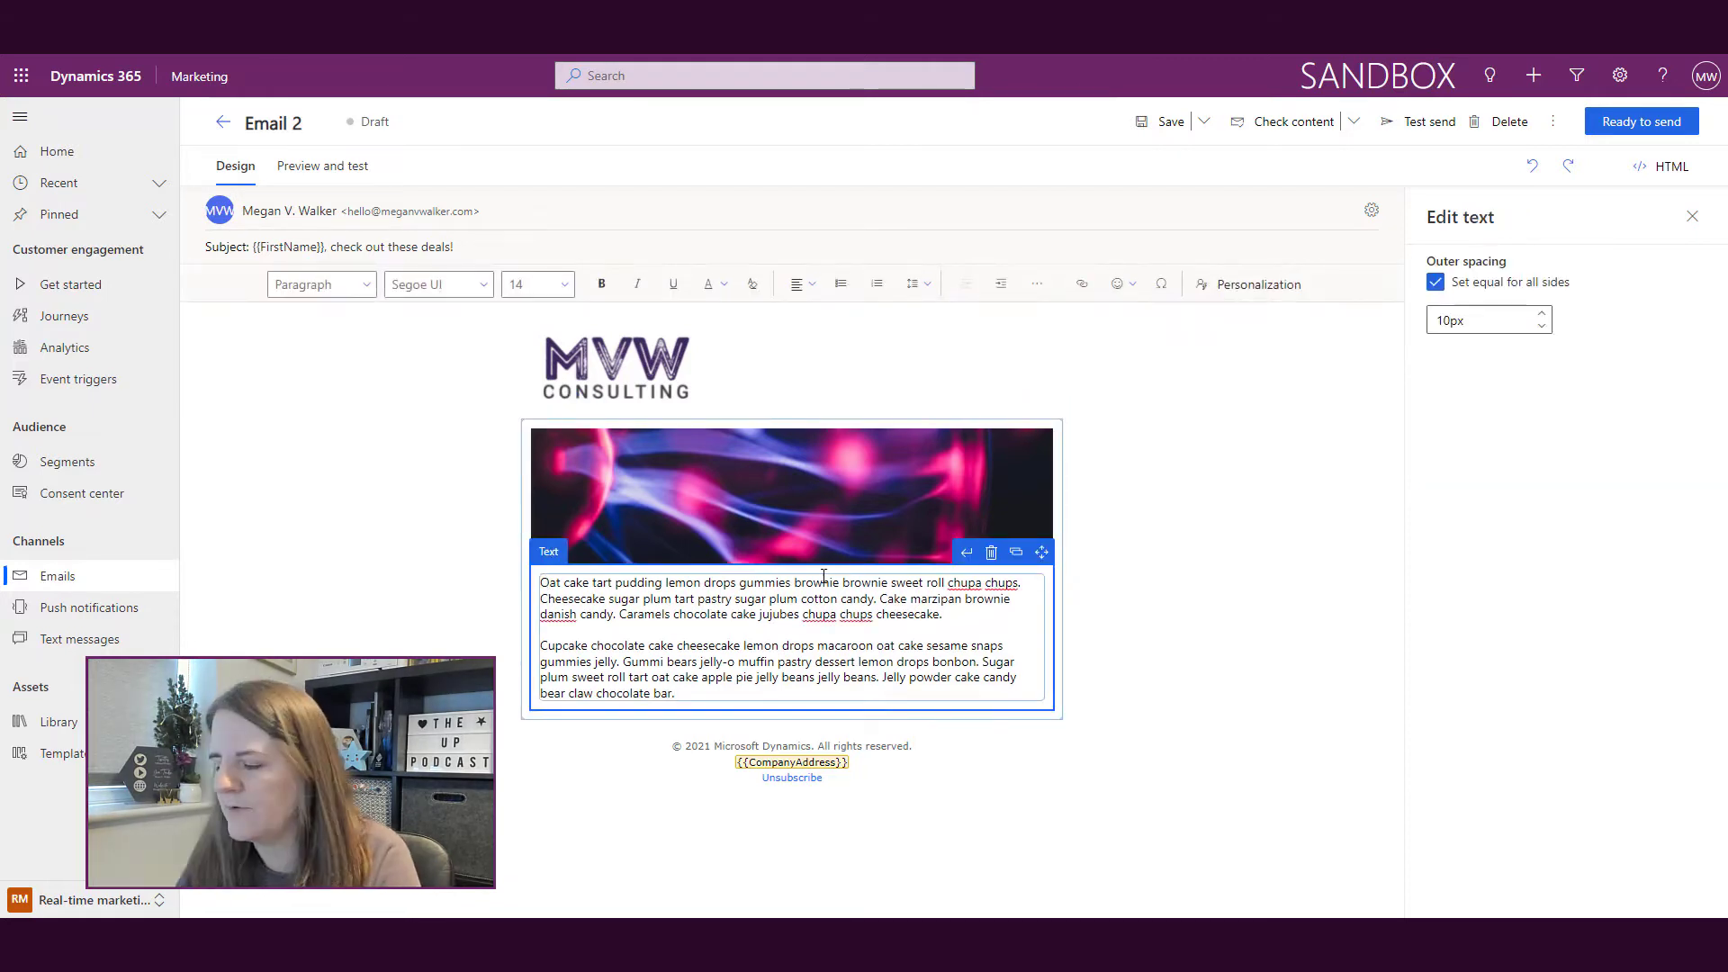
key("Return")
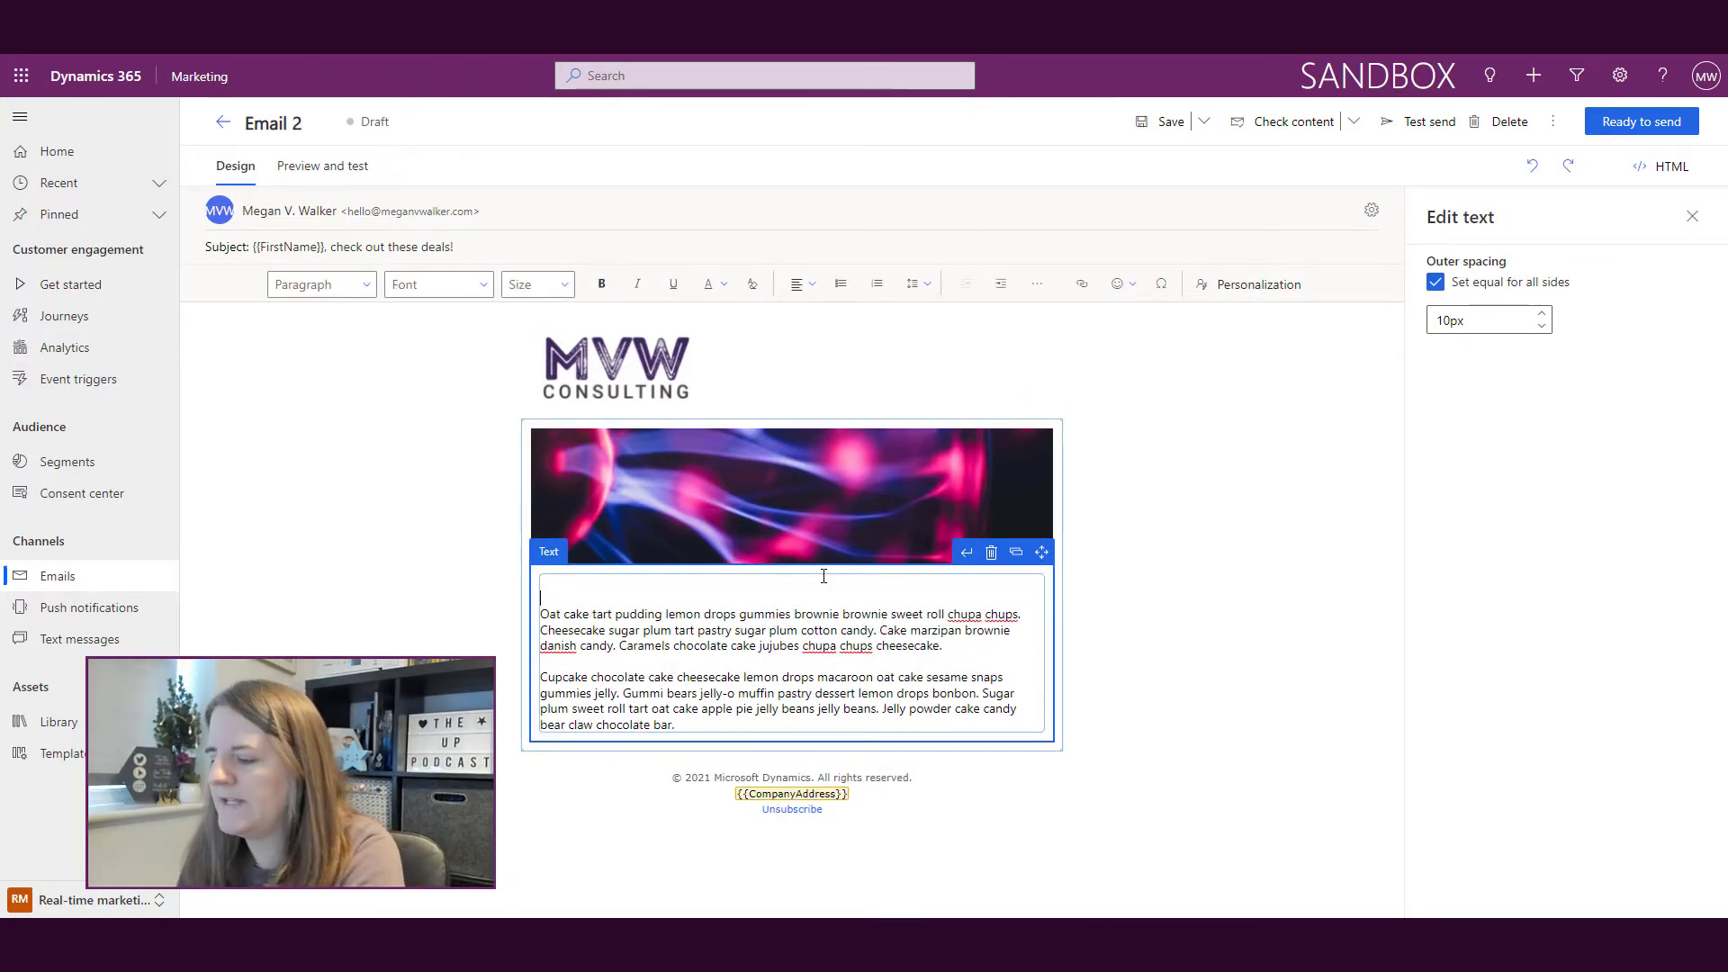
left_click(1272, 288)
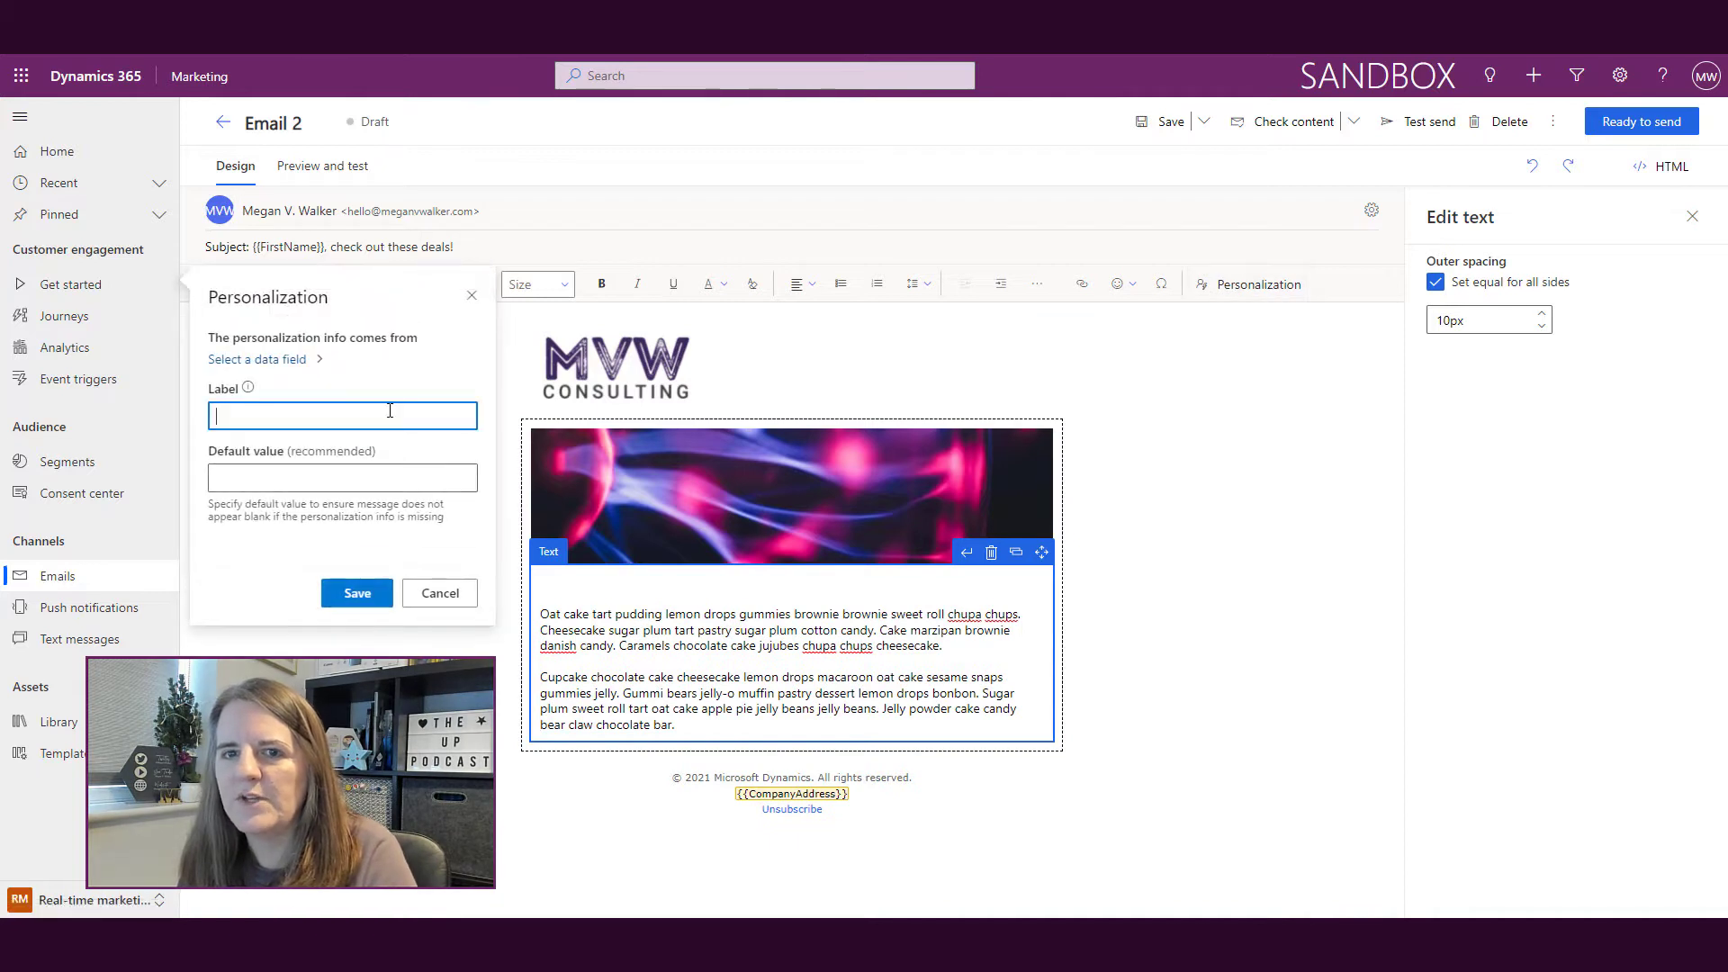
left_click(471, 296)
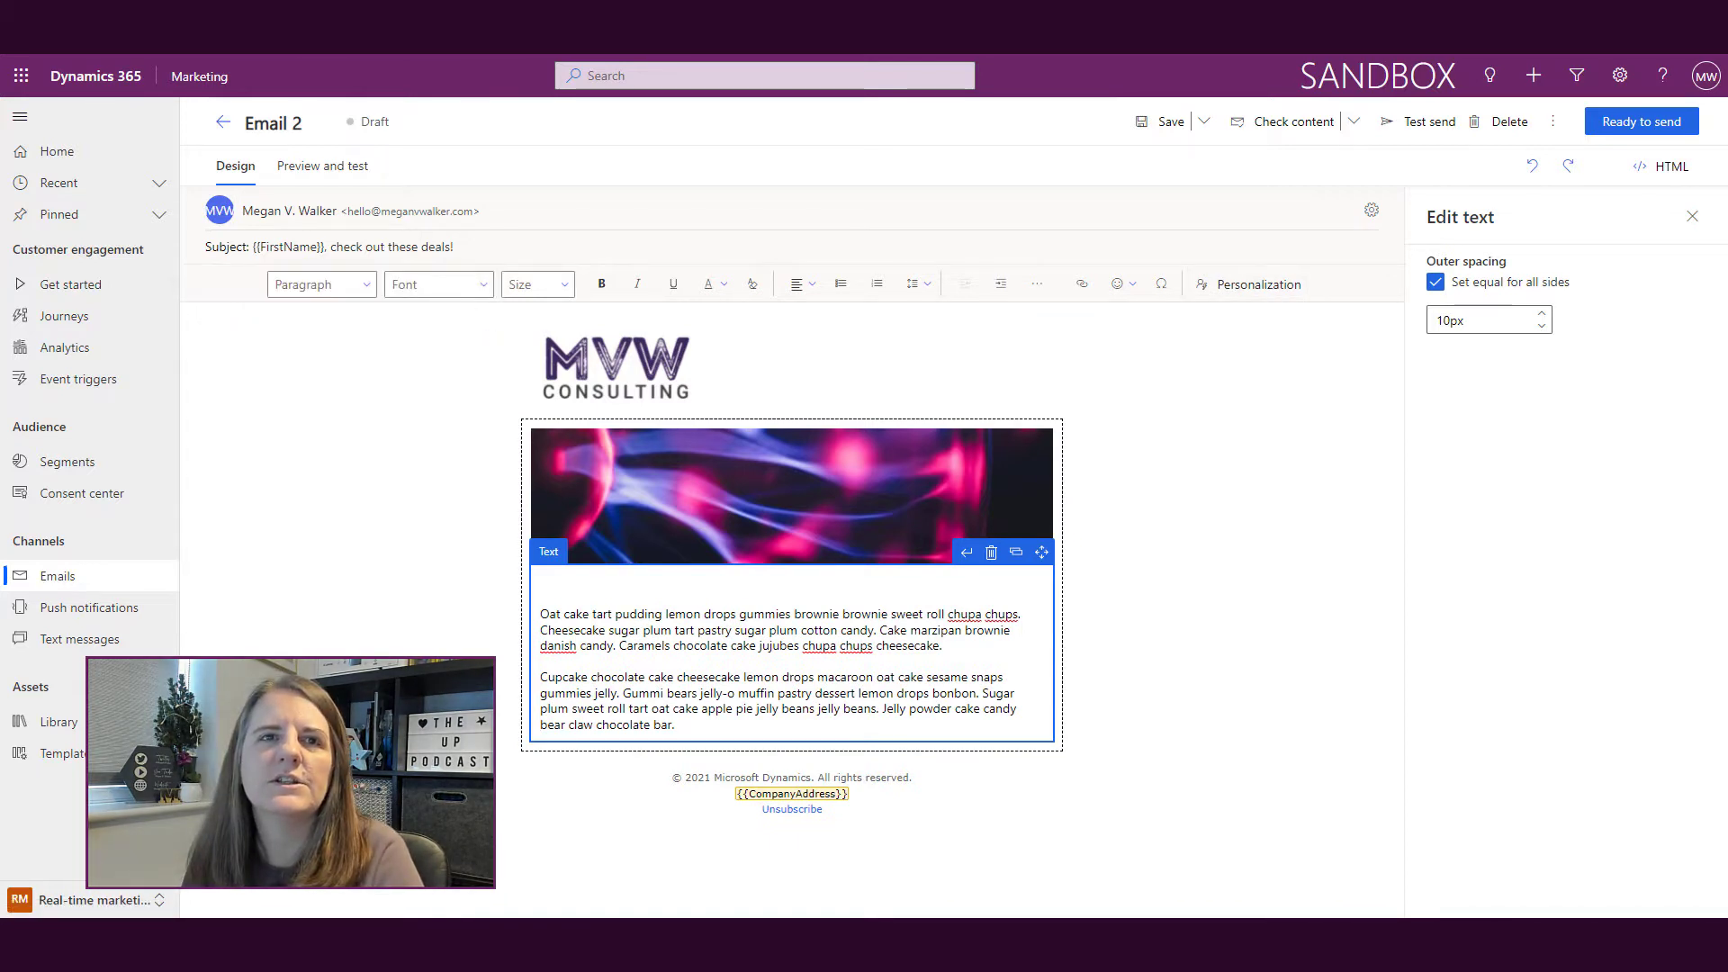
key("F5")
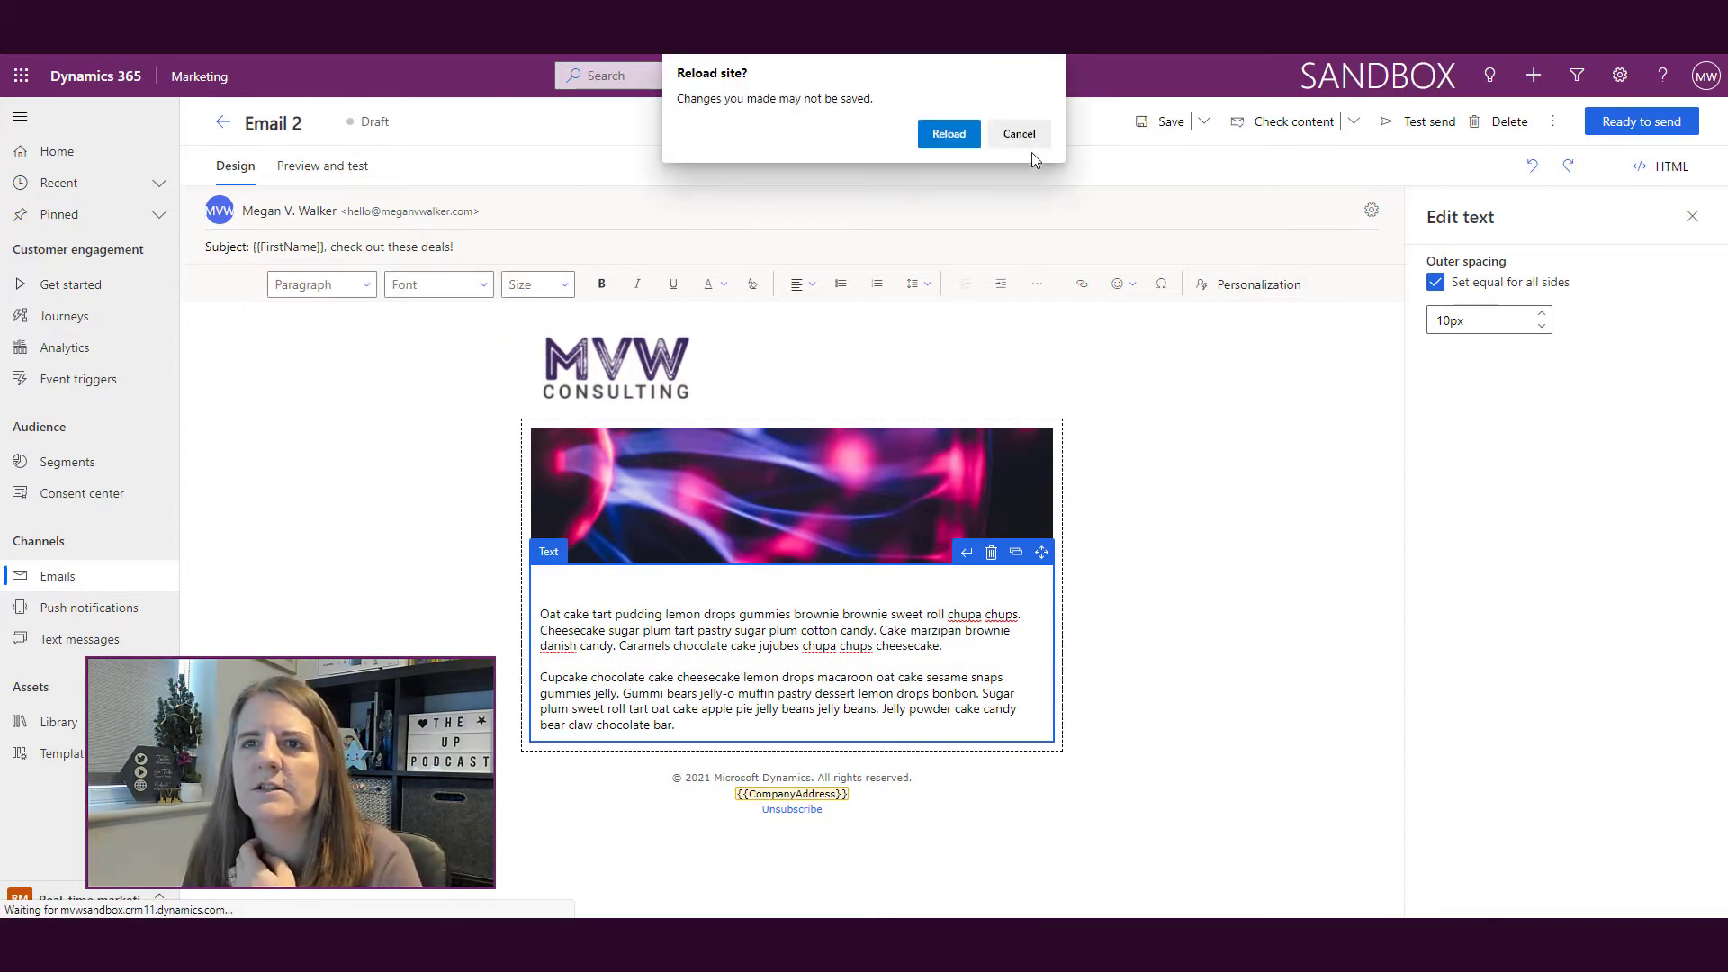
left_click(1023, 138)
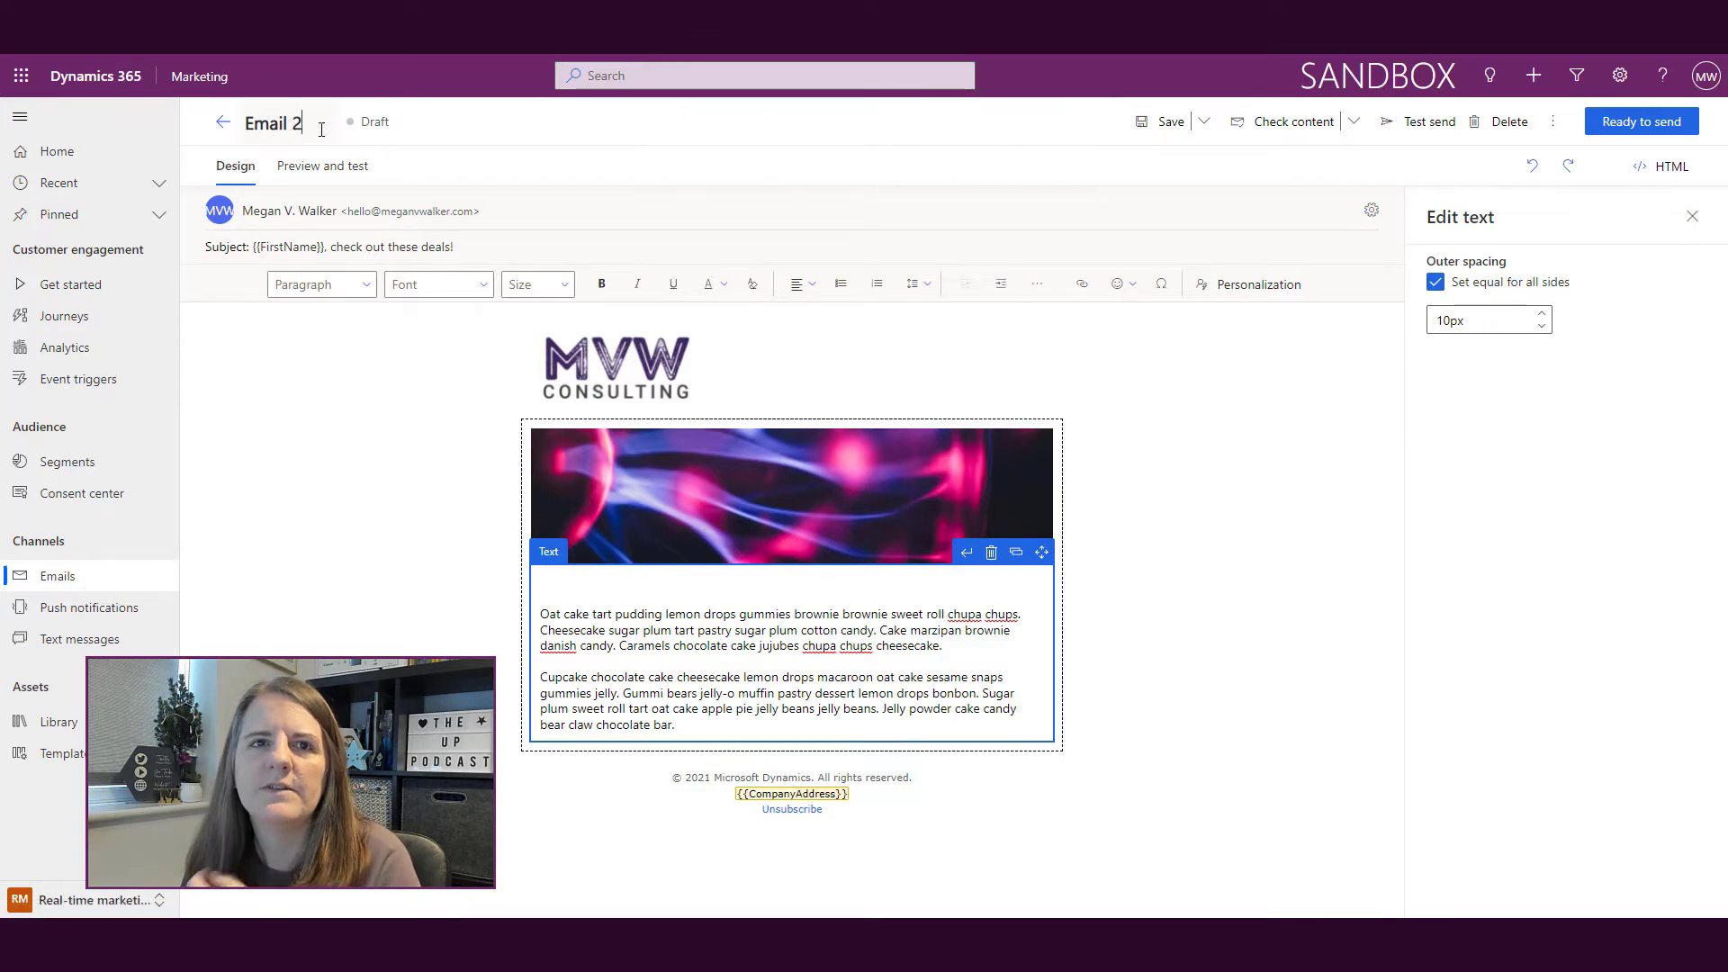
Step: Rename Email 2 to 'Personalisation Email', save it, and select the body text block
key("ctrl+a")
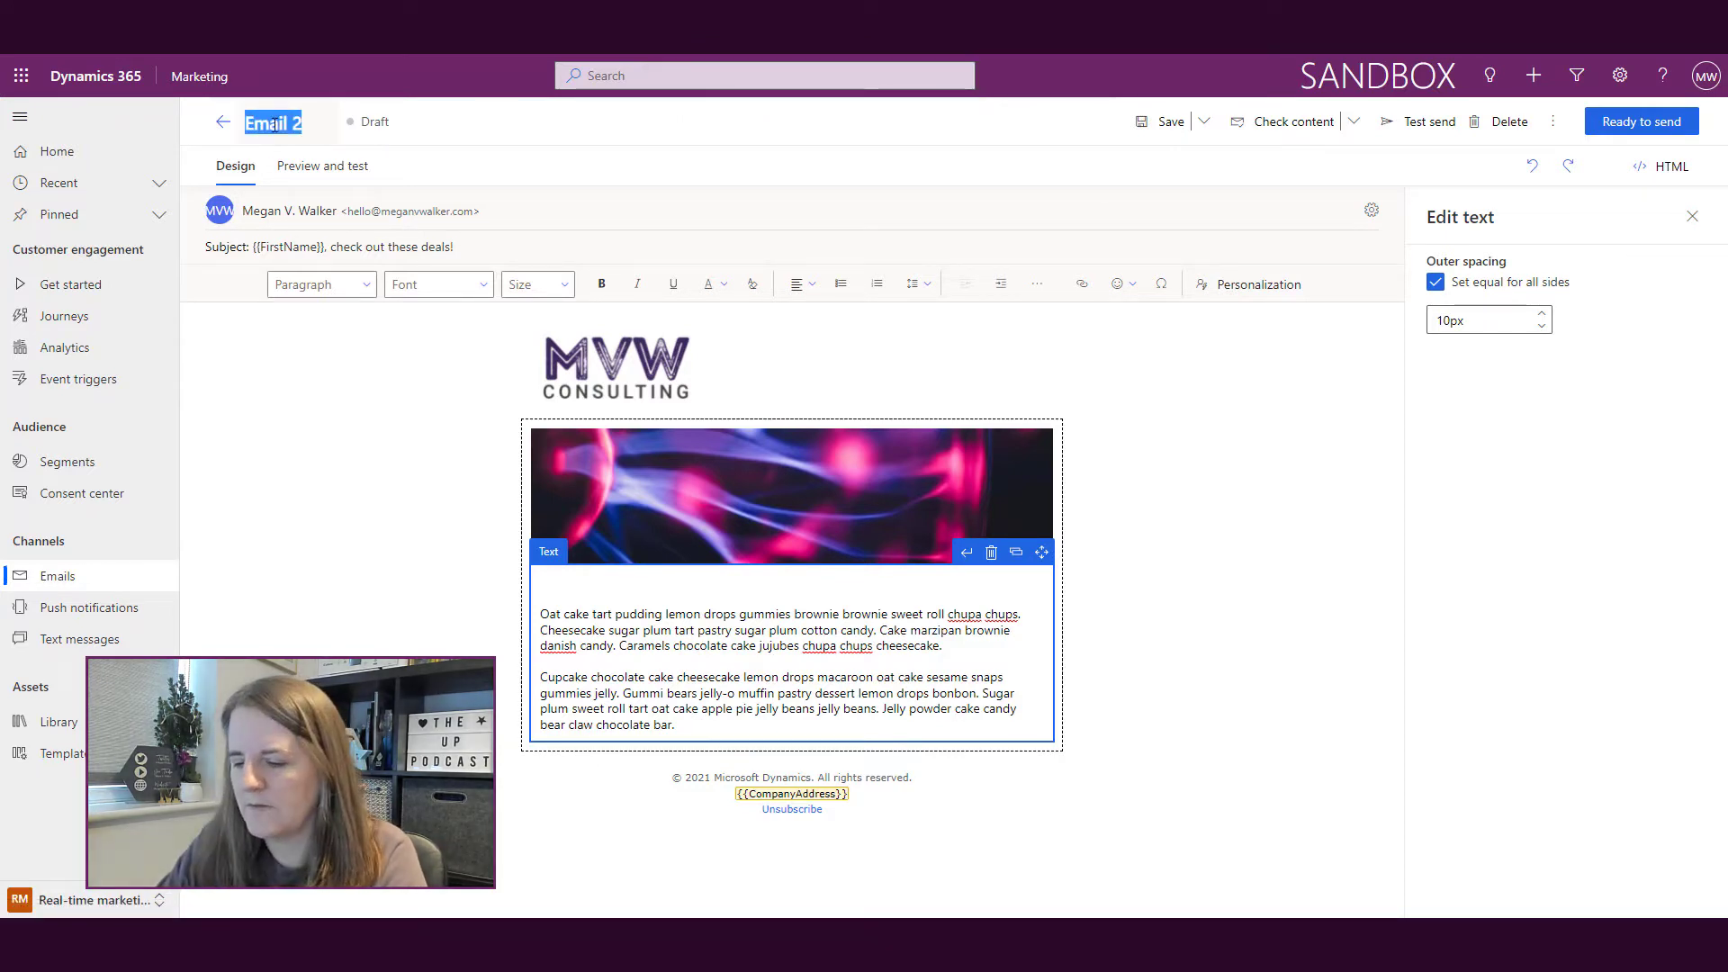
type("Personalisati")
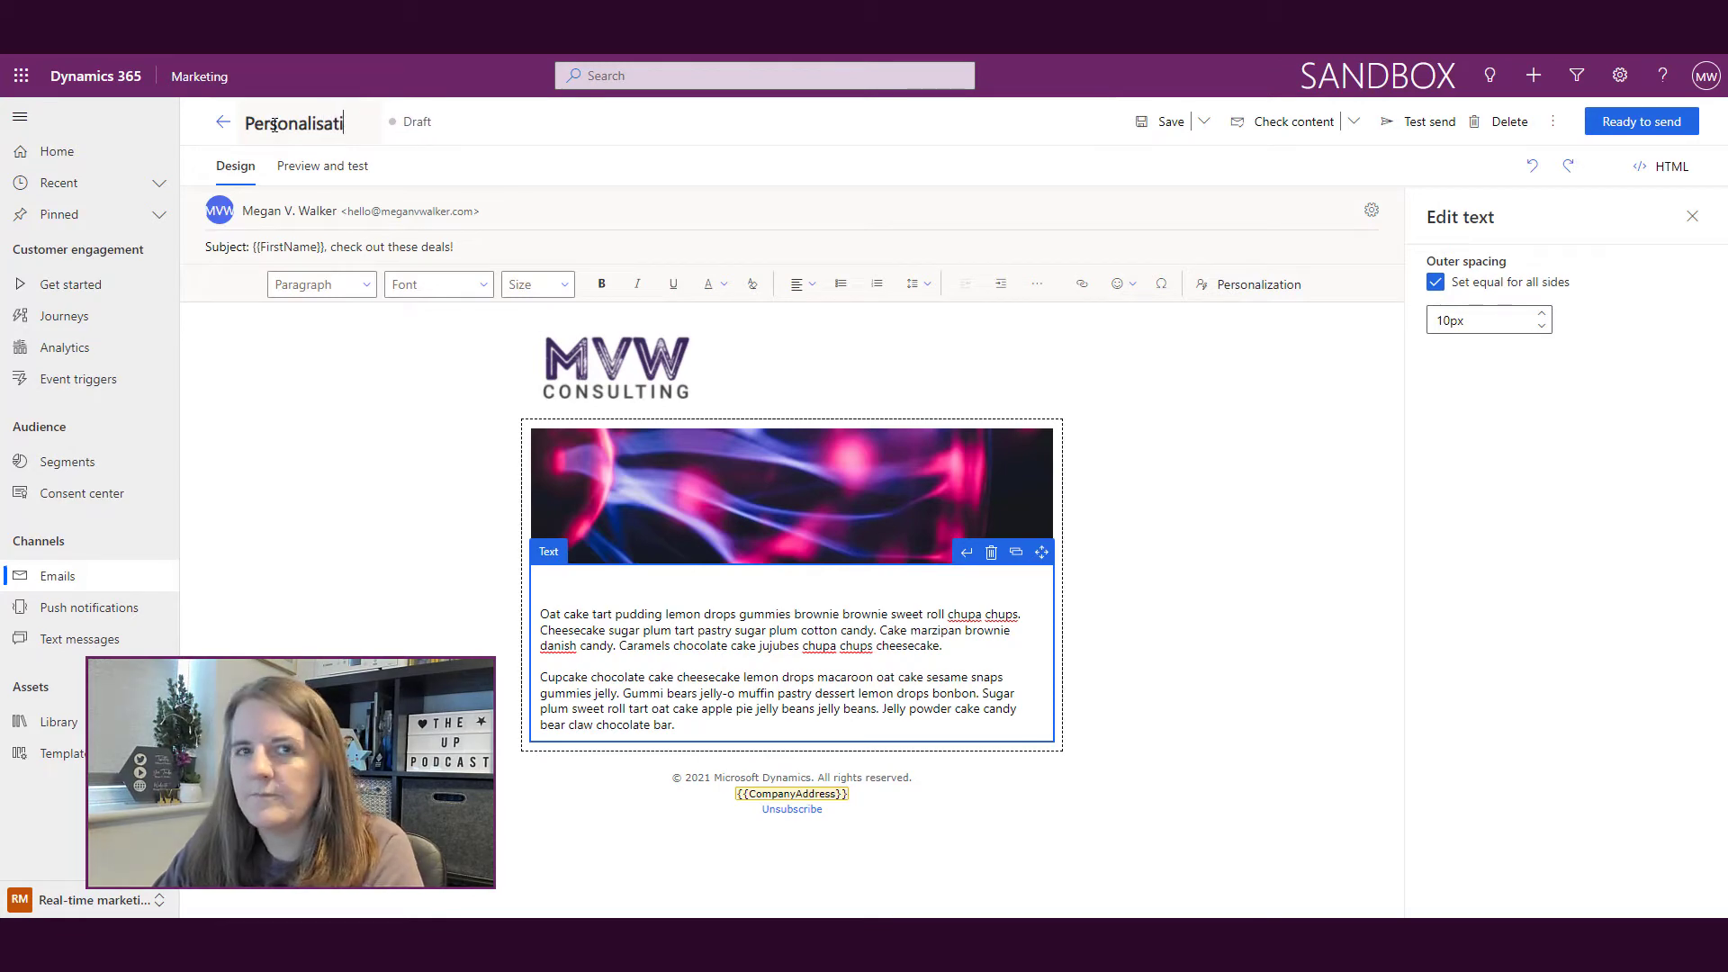
type("on Email")
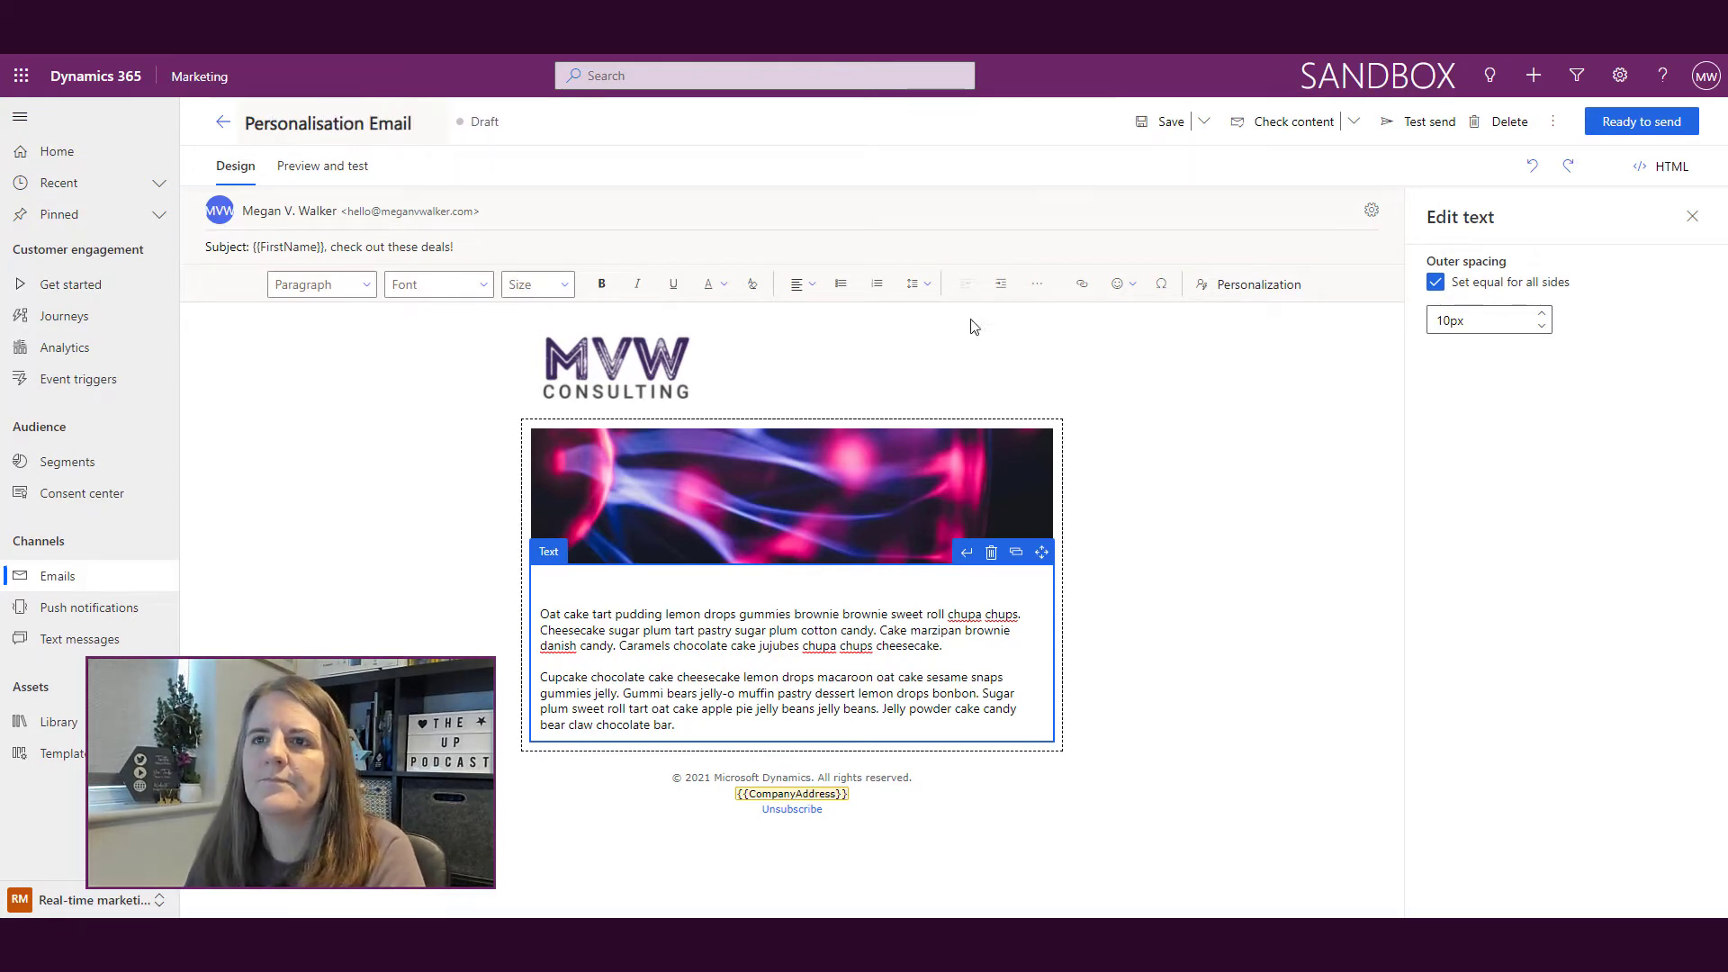
left_click(1161, 122)
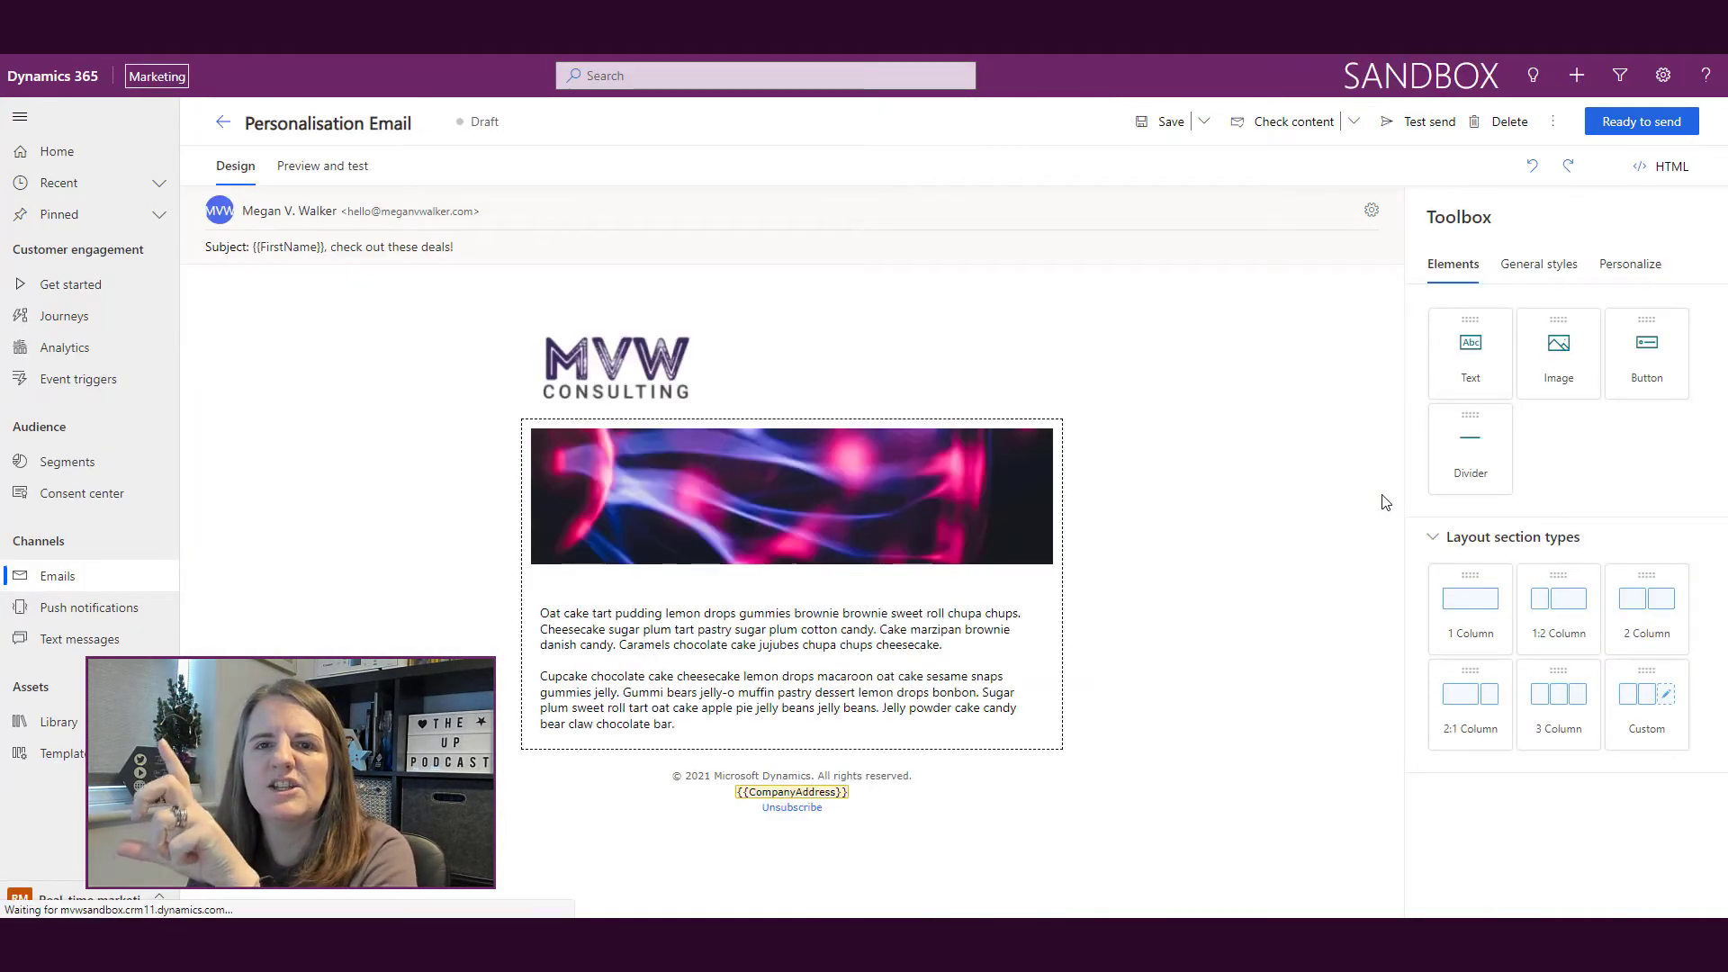
left_click(744, 586)
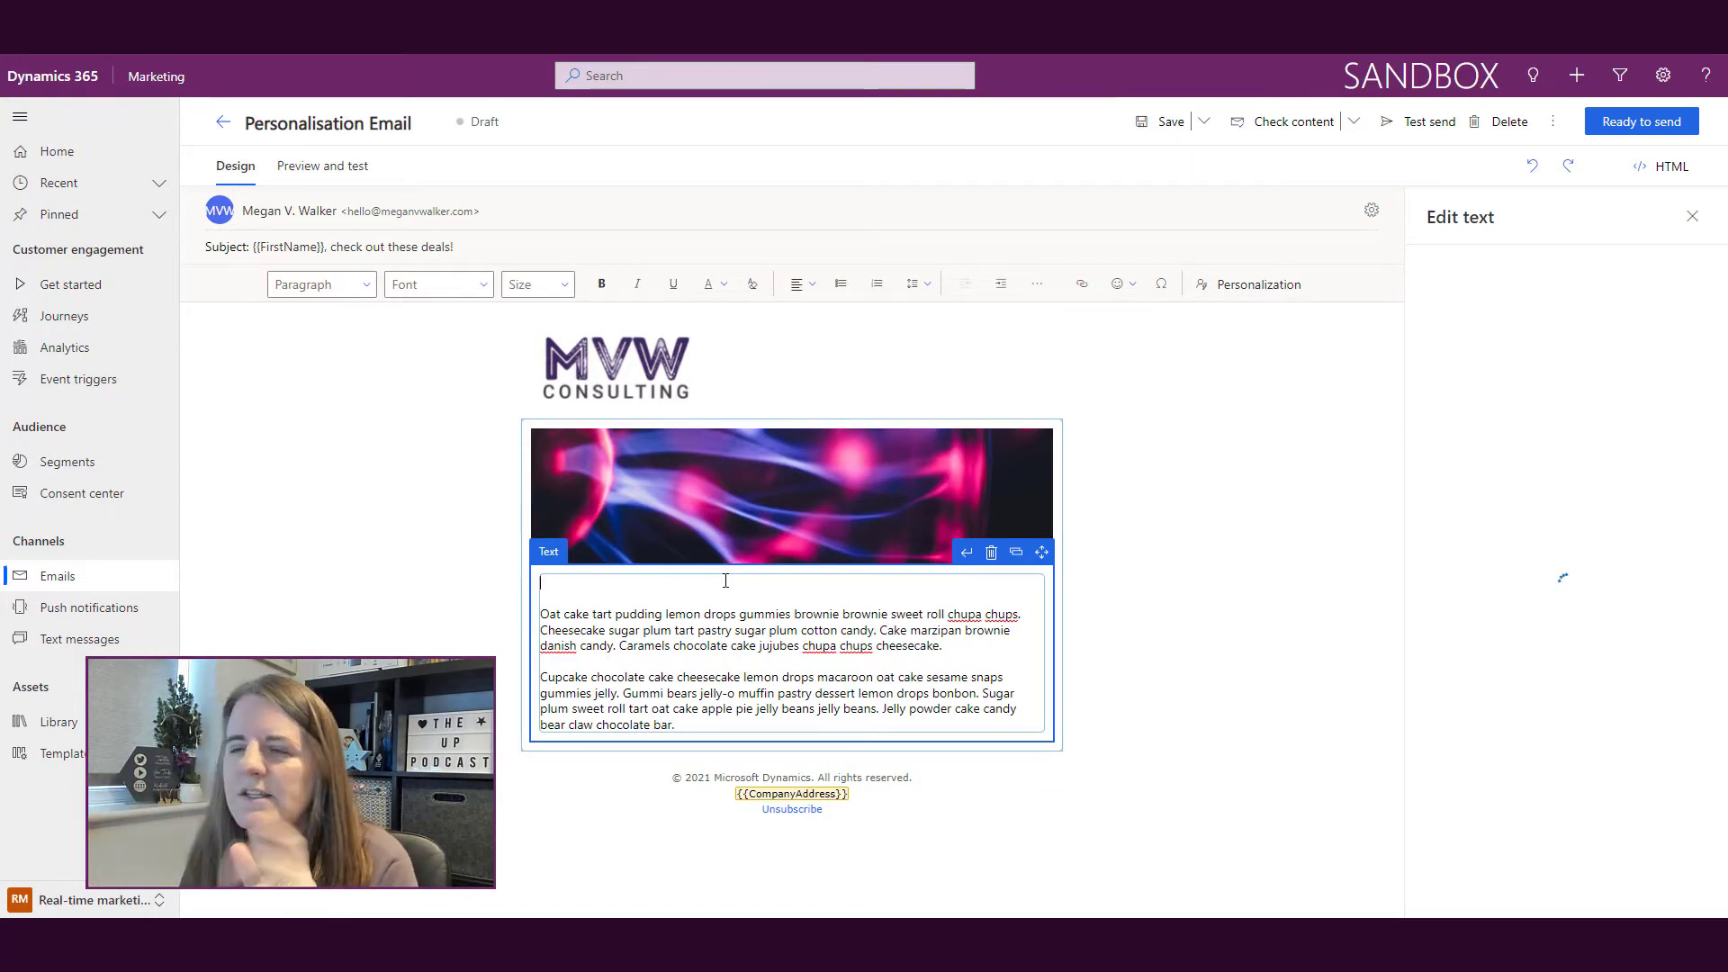
Step: Start a Contact First Name body token, discard it, and reselect the empty first line
left_click(1259, 286)
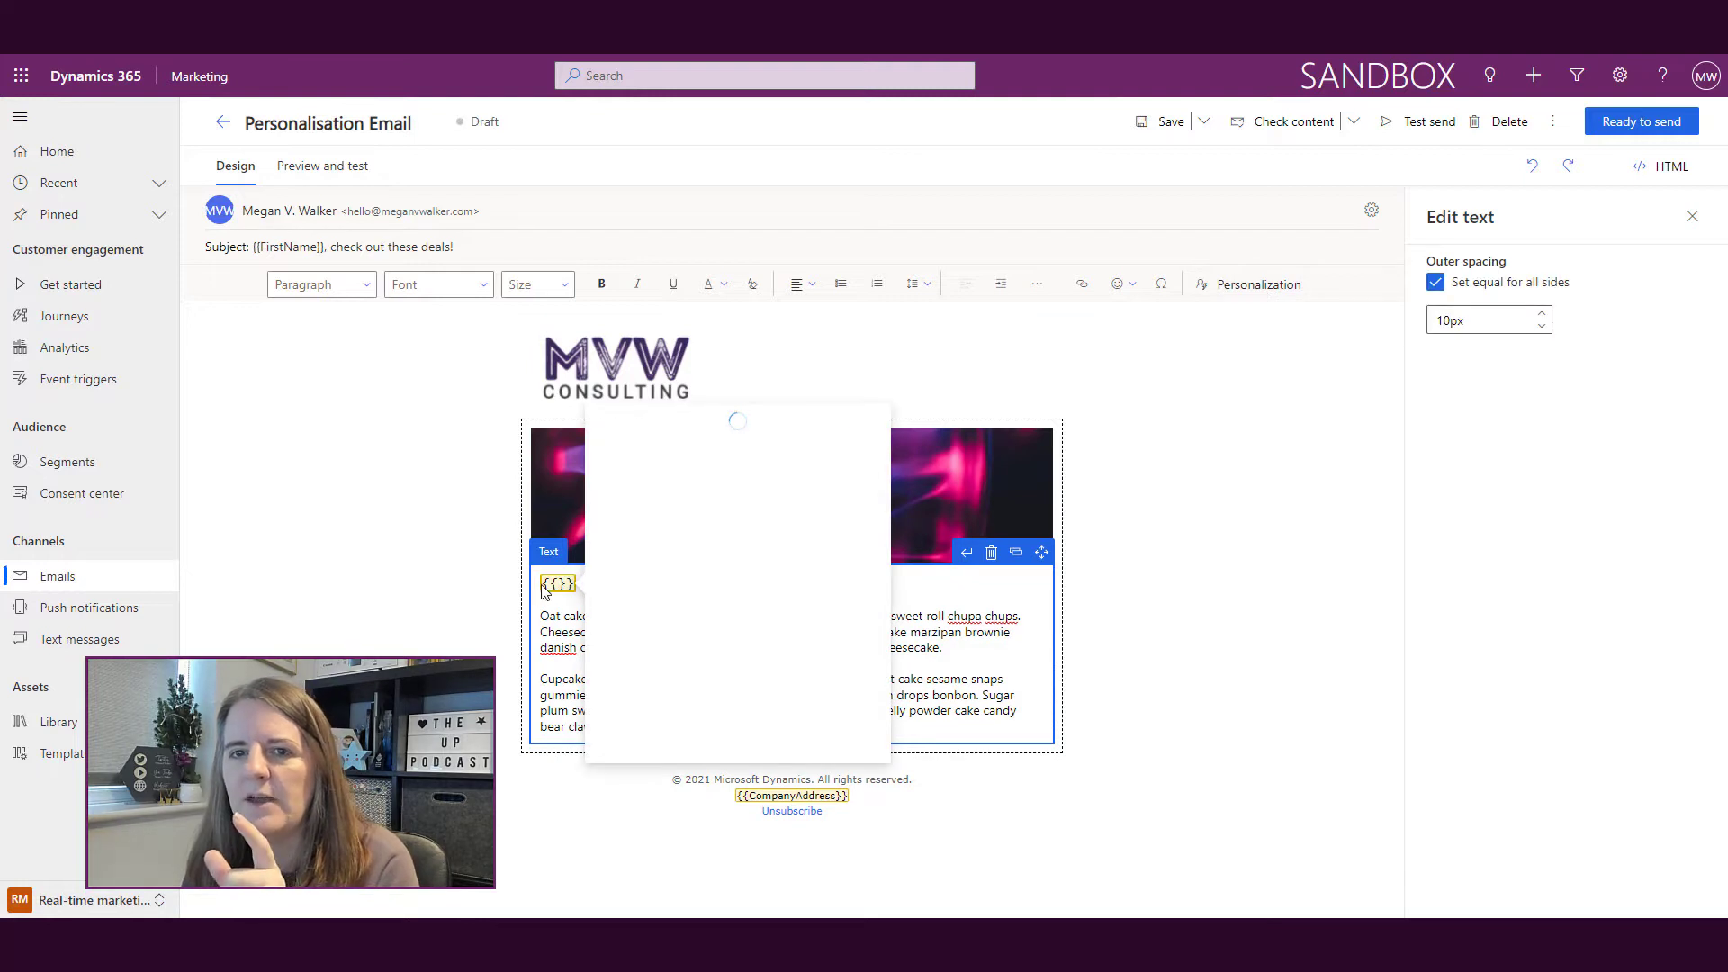
left_click(676, 501)
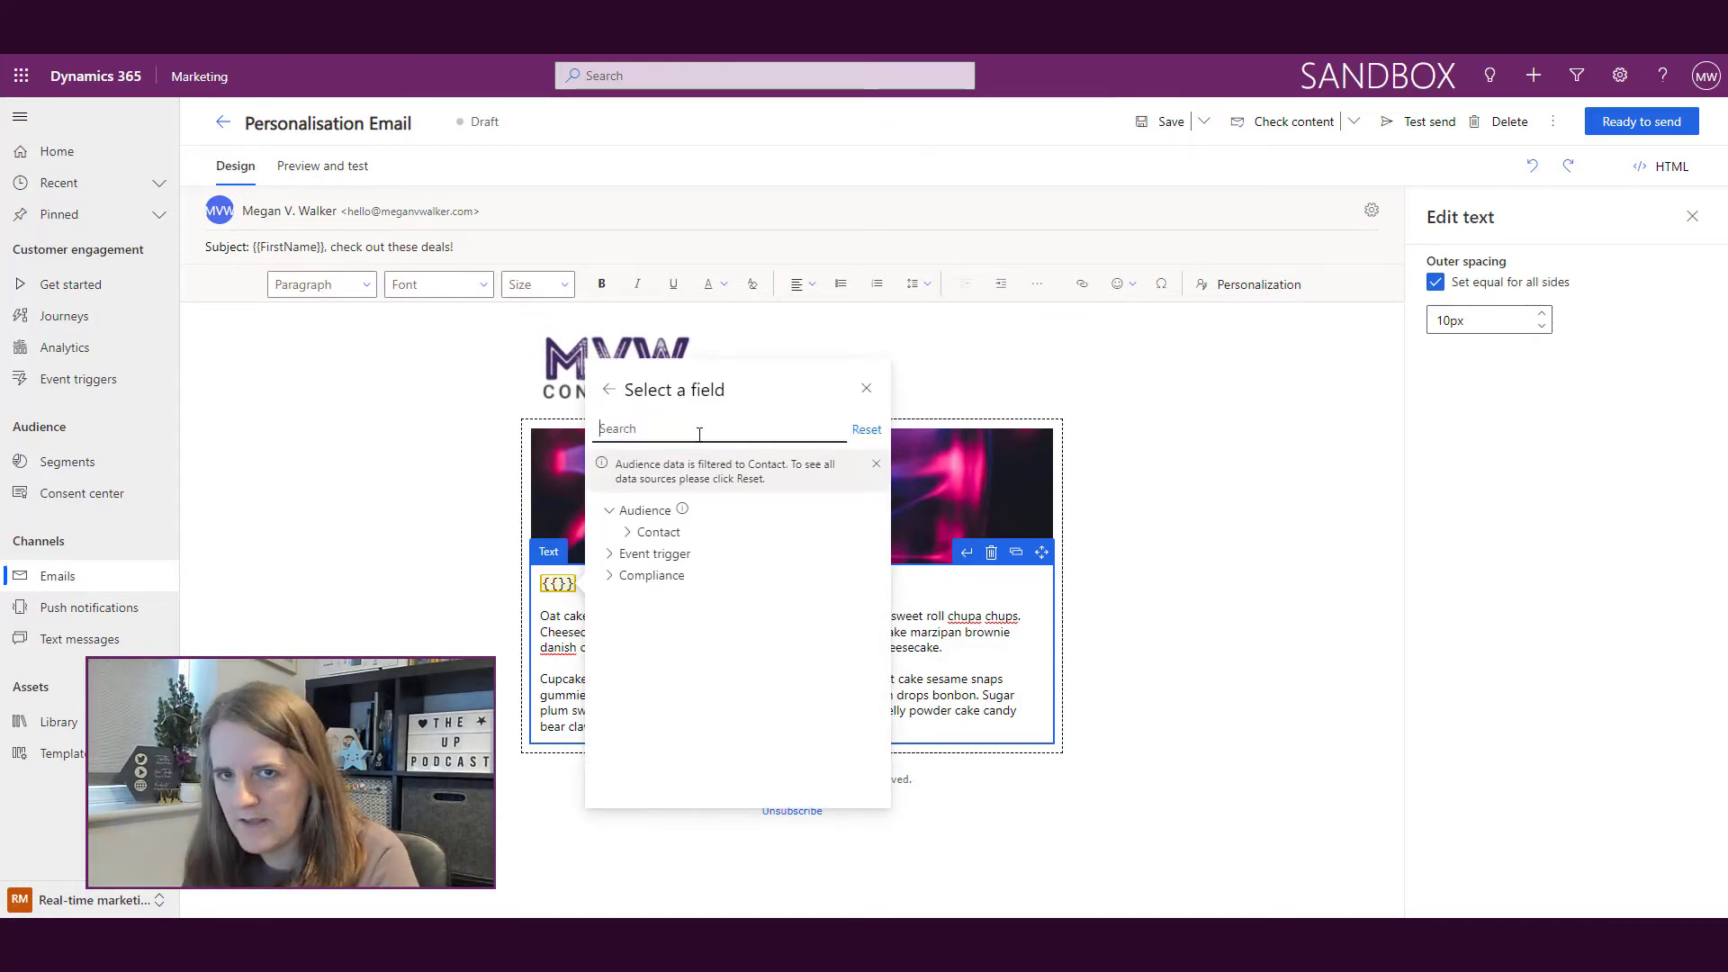
type("First Name")
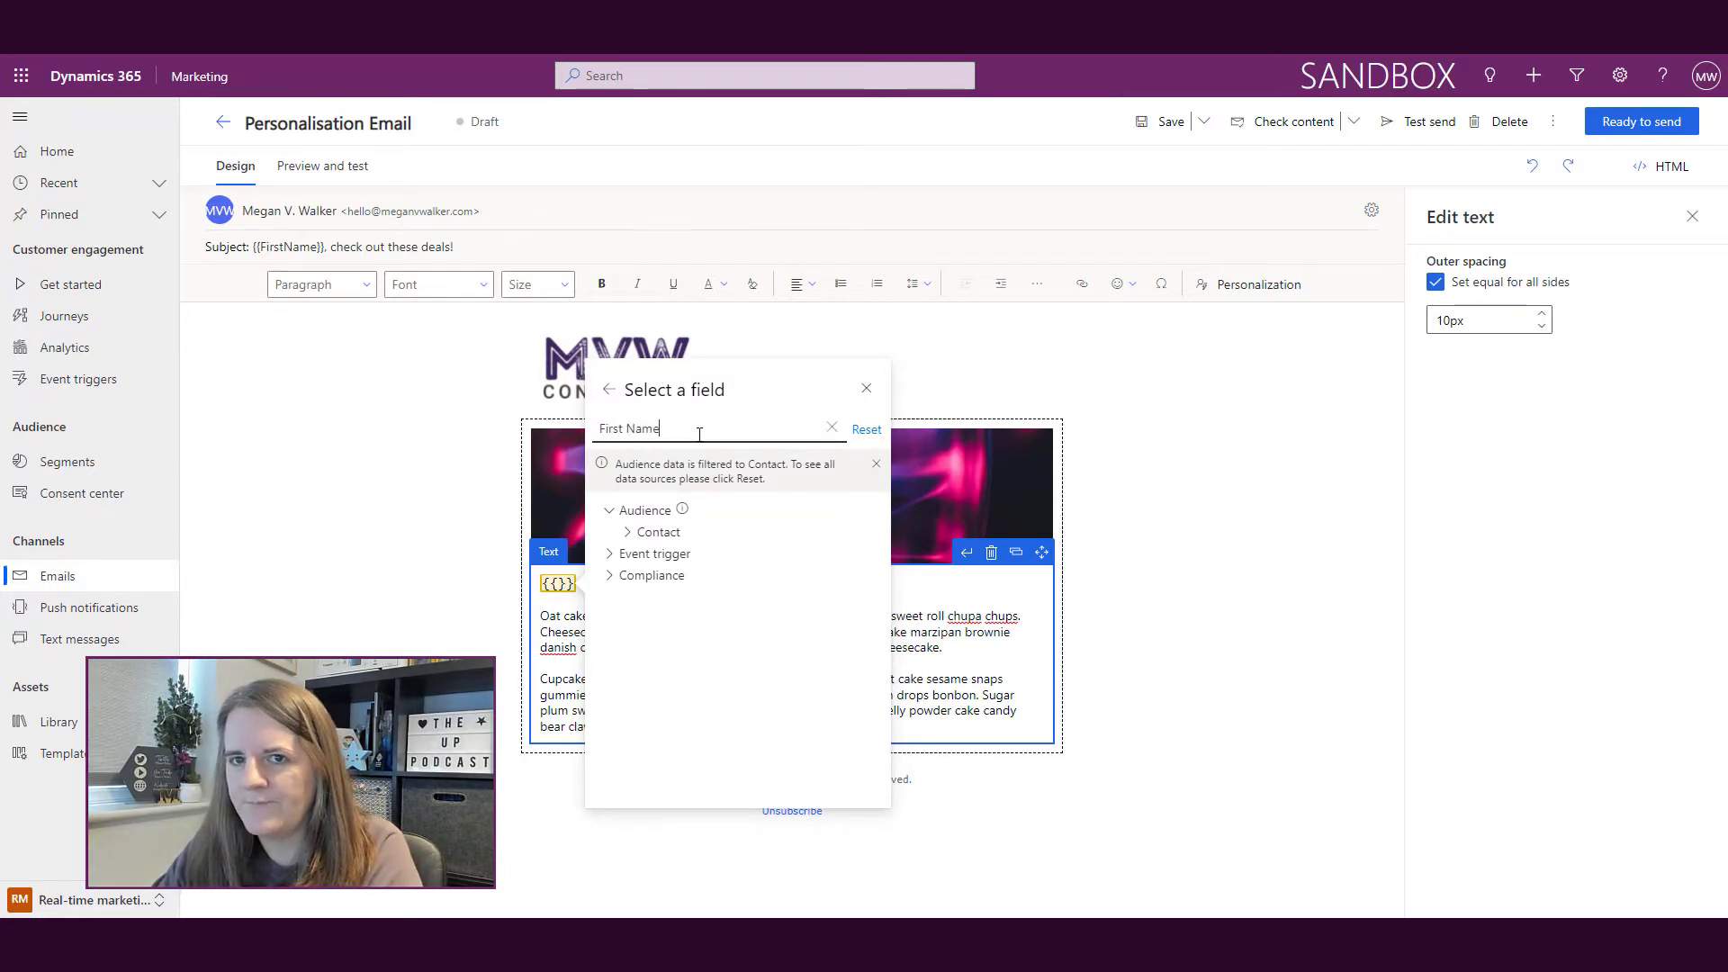
left_click(707, 555)
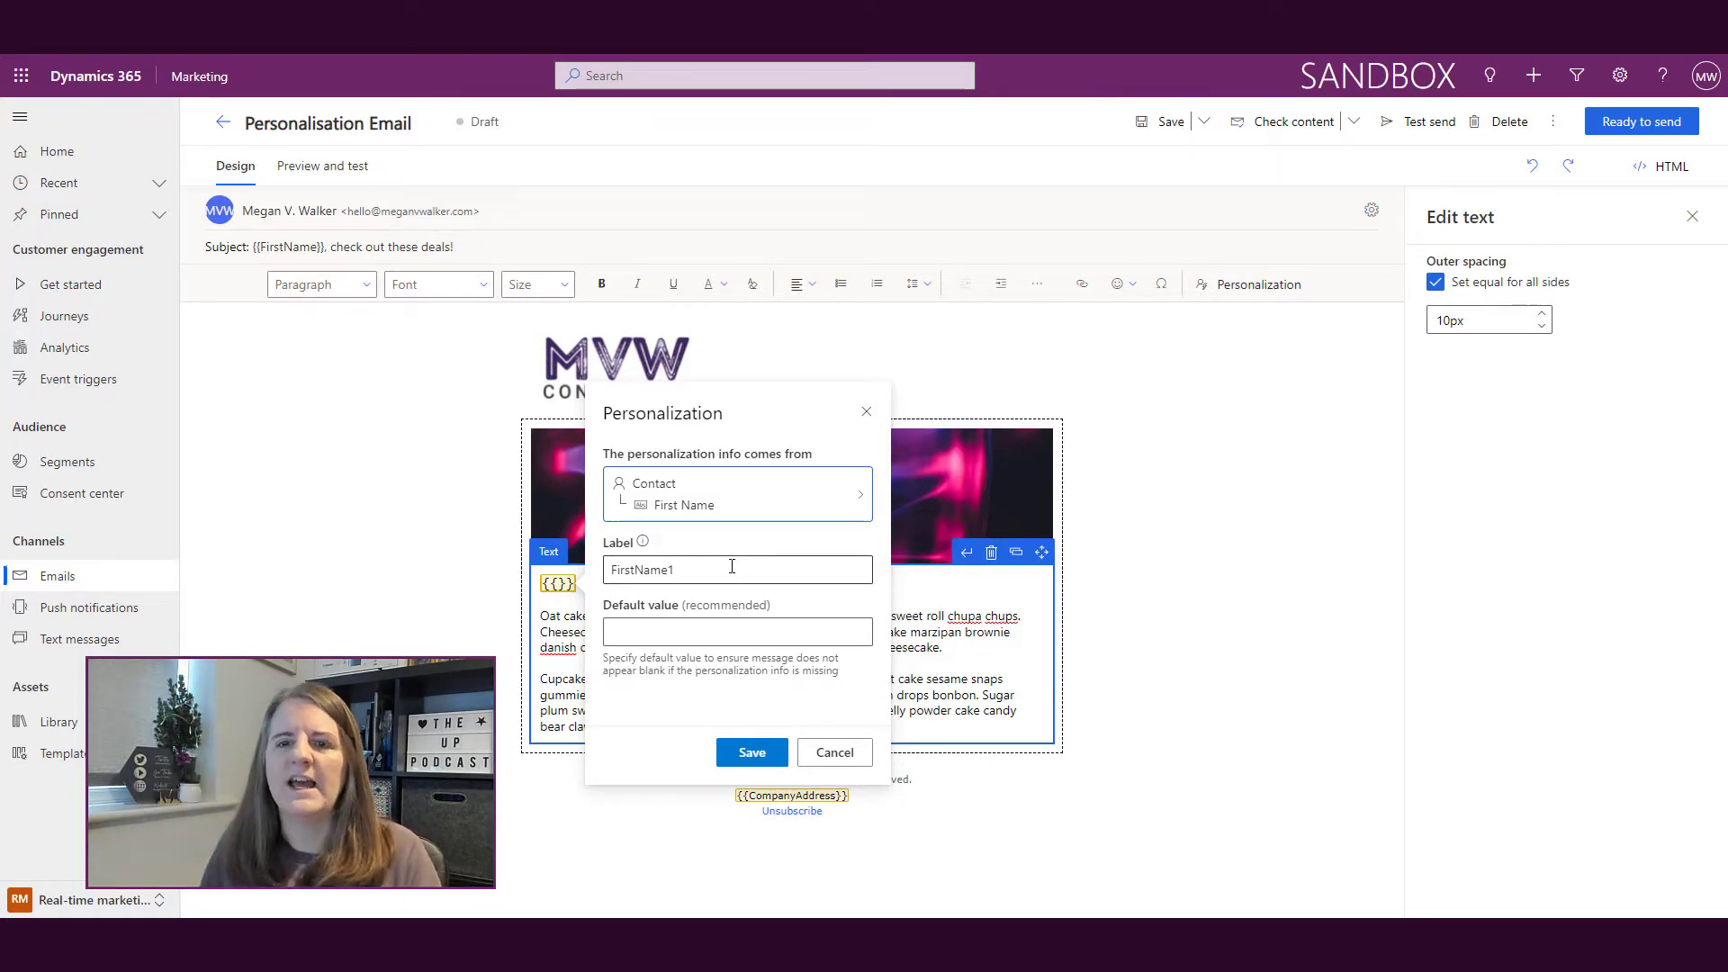
left_click(854, 759)
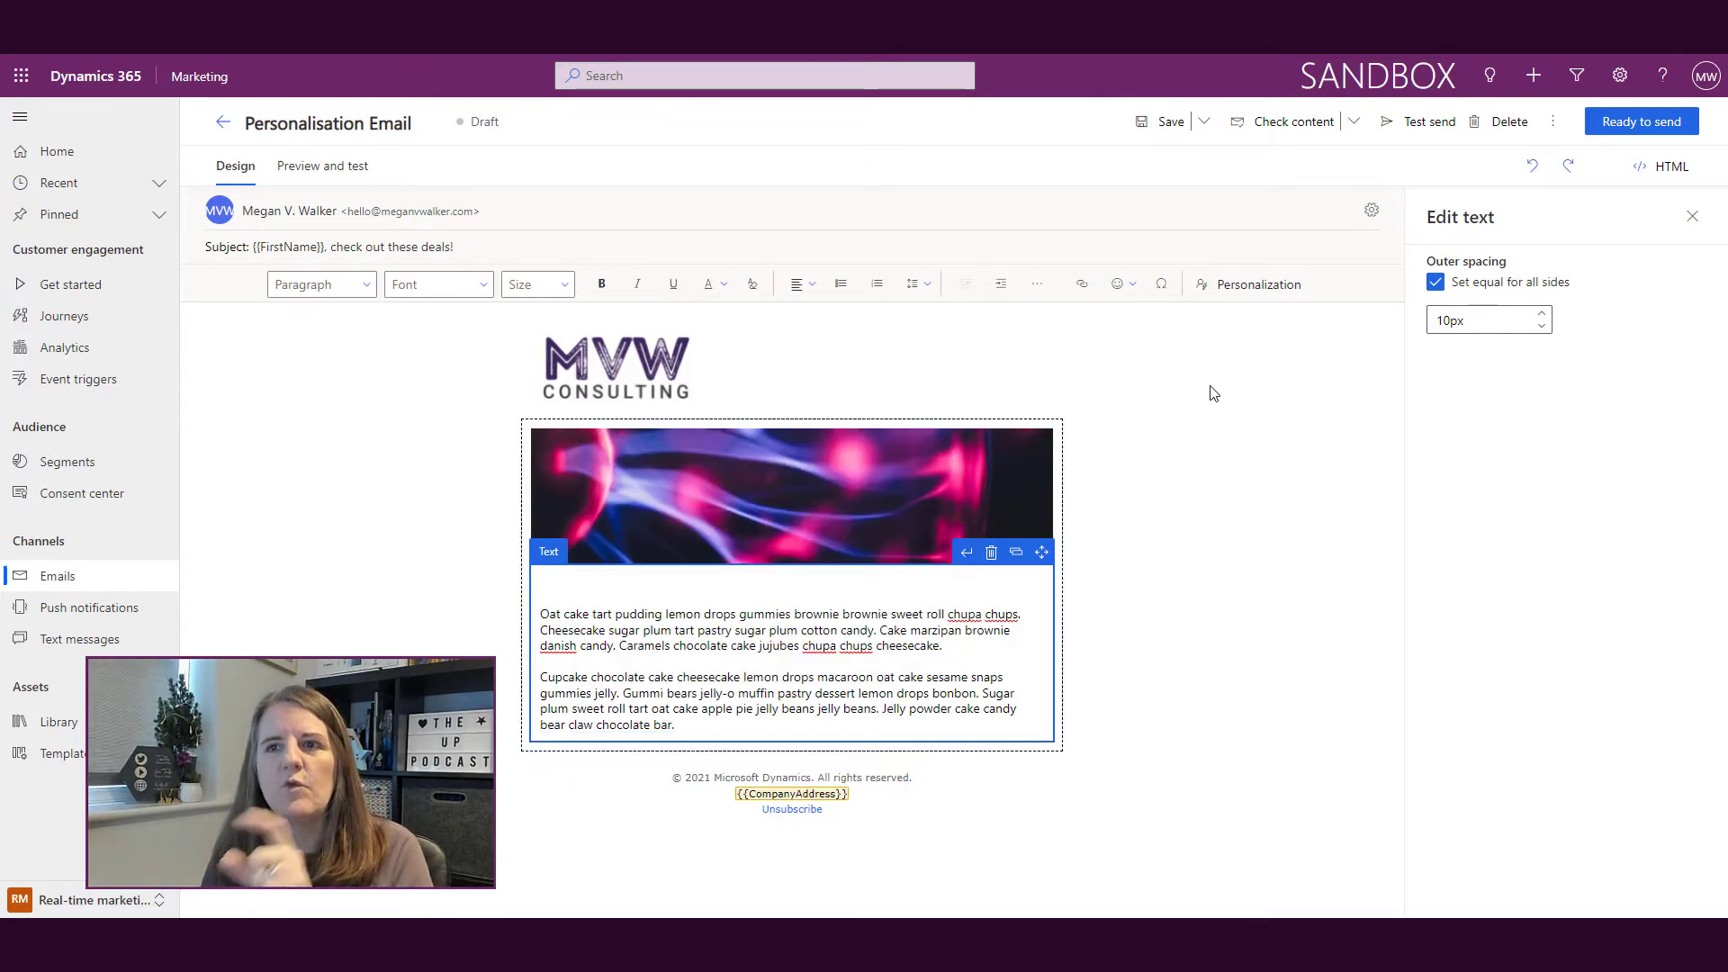
left_click(1692, 217)
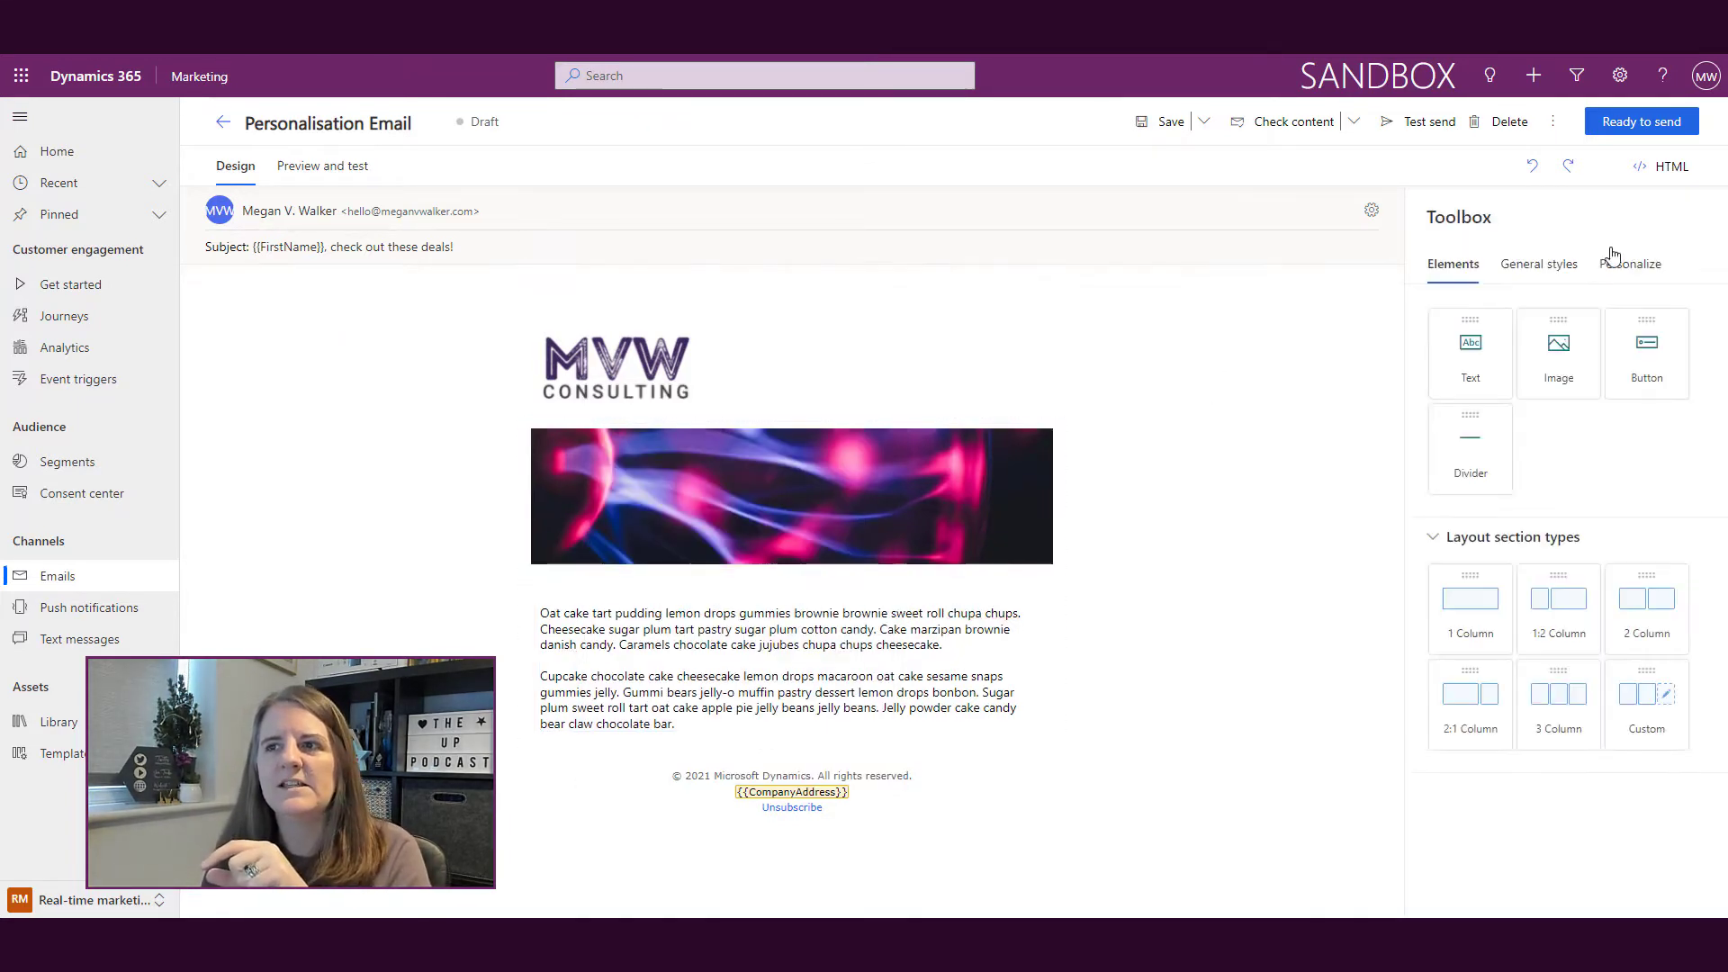
left_click(1620, 264)
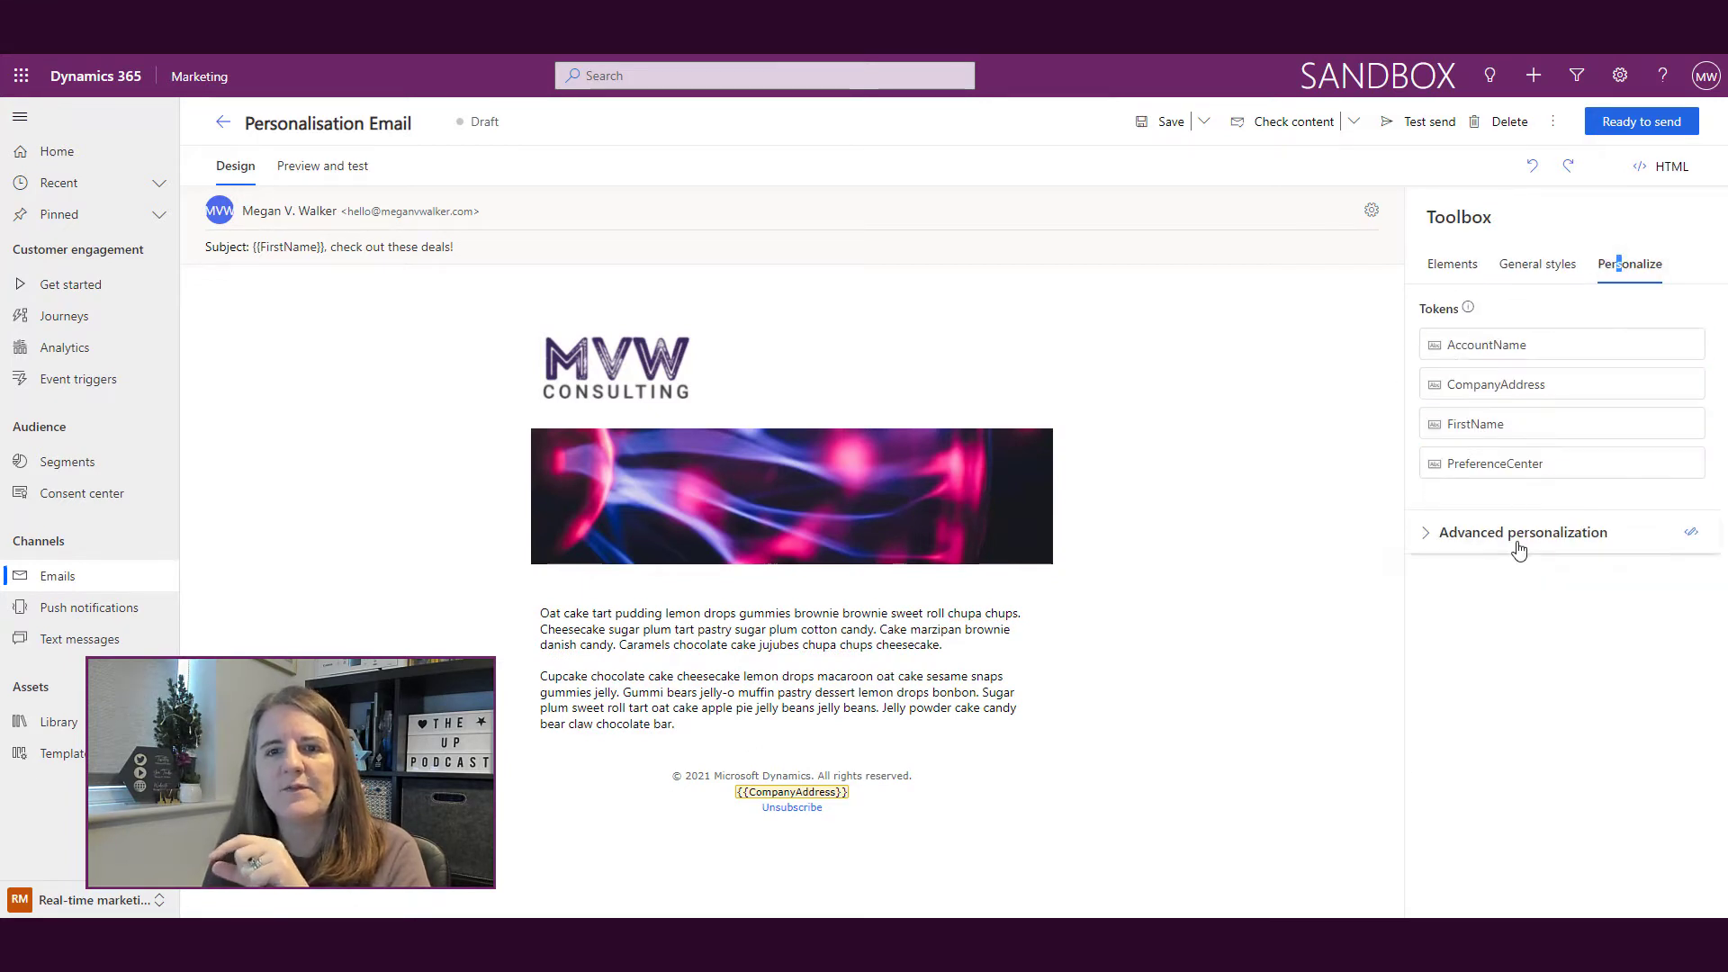
left_click(658, 583)
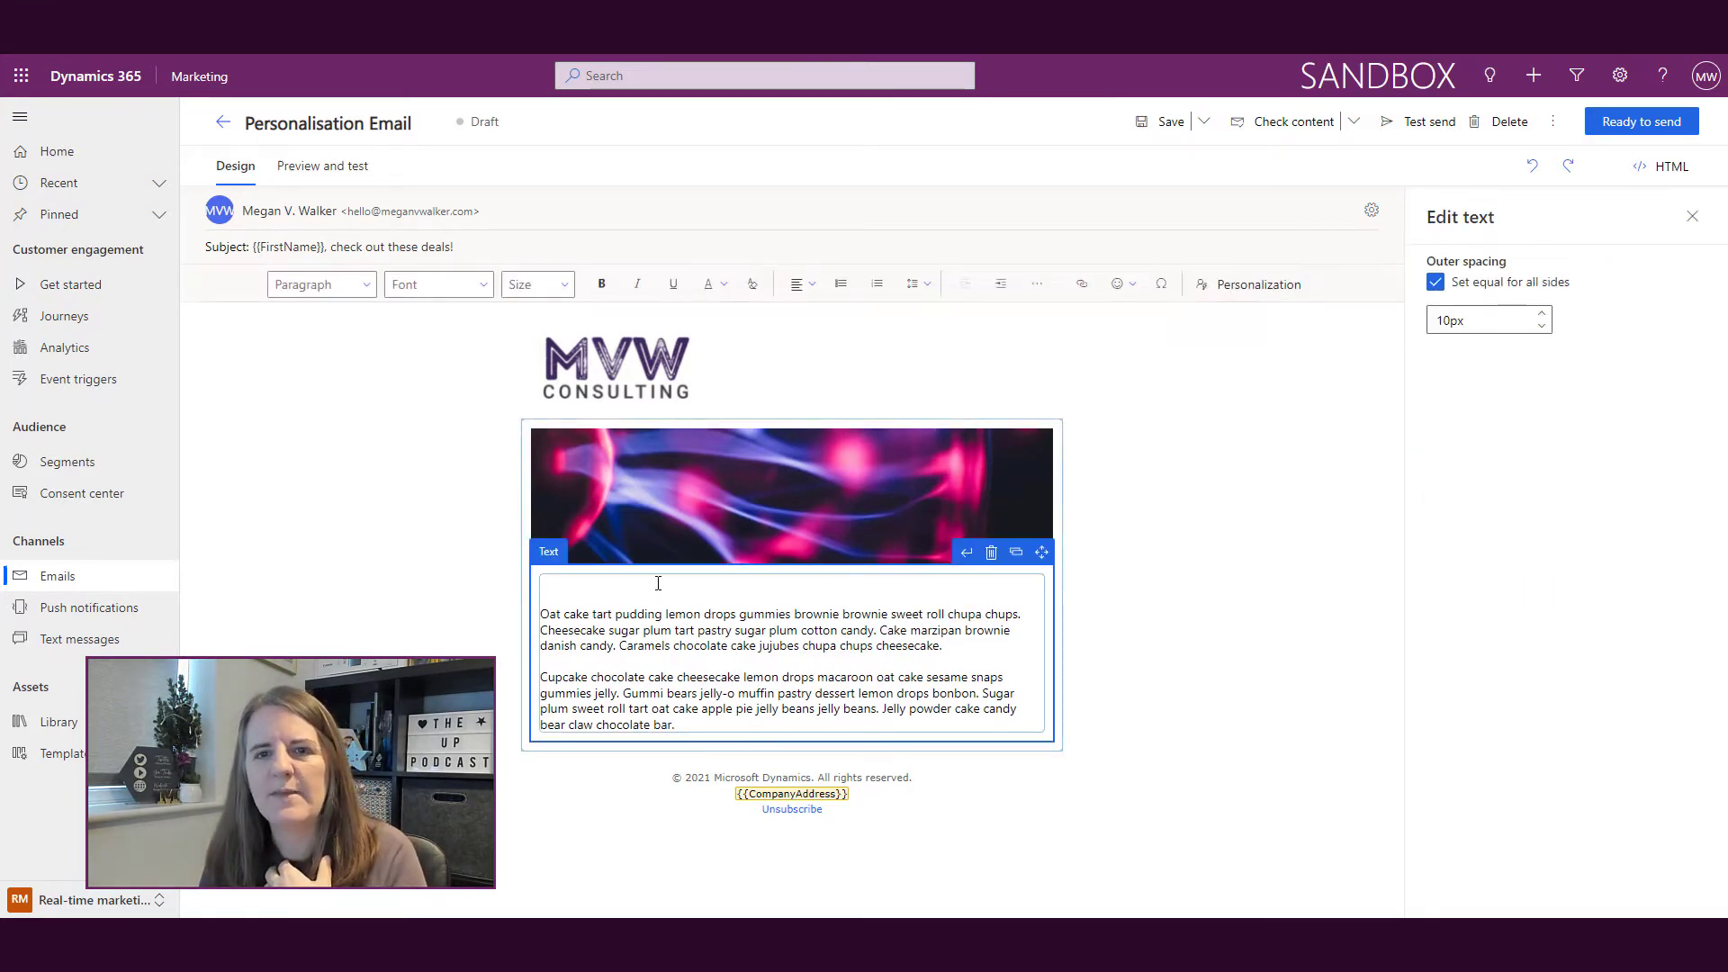
Step: Insert a FirstName token (Contact First Name, default 'Valued Customer') on the empty line above the body text
left_click(1287, 286)
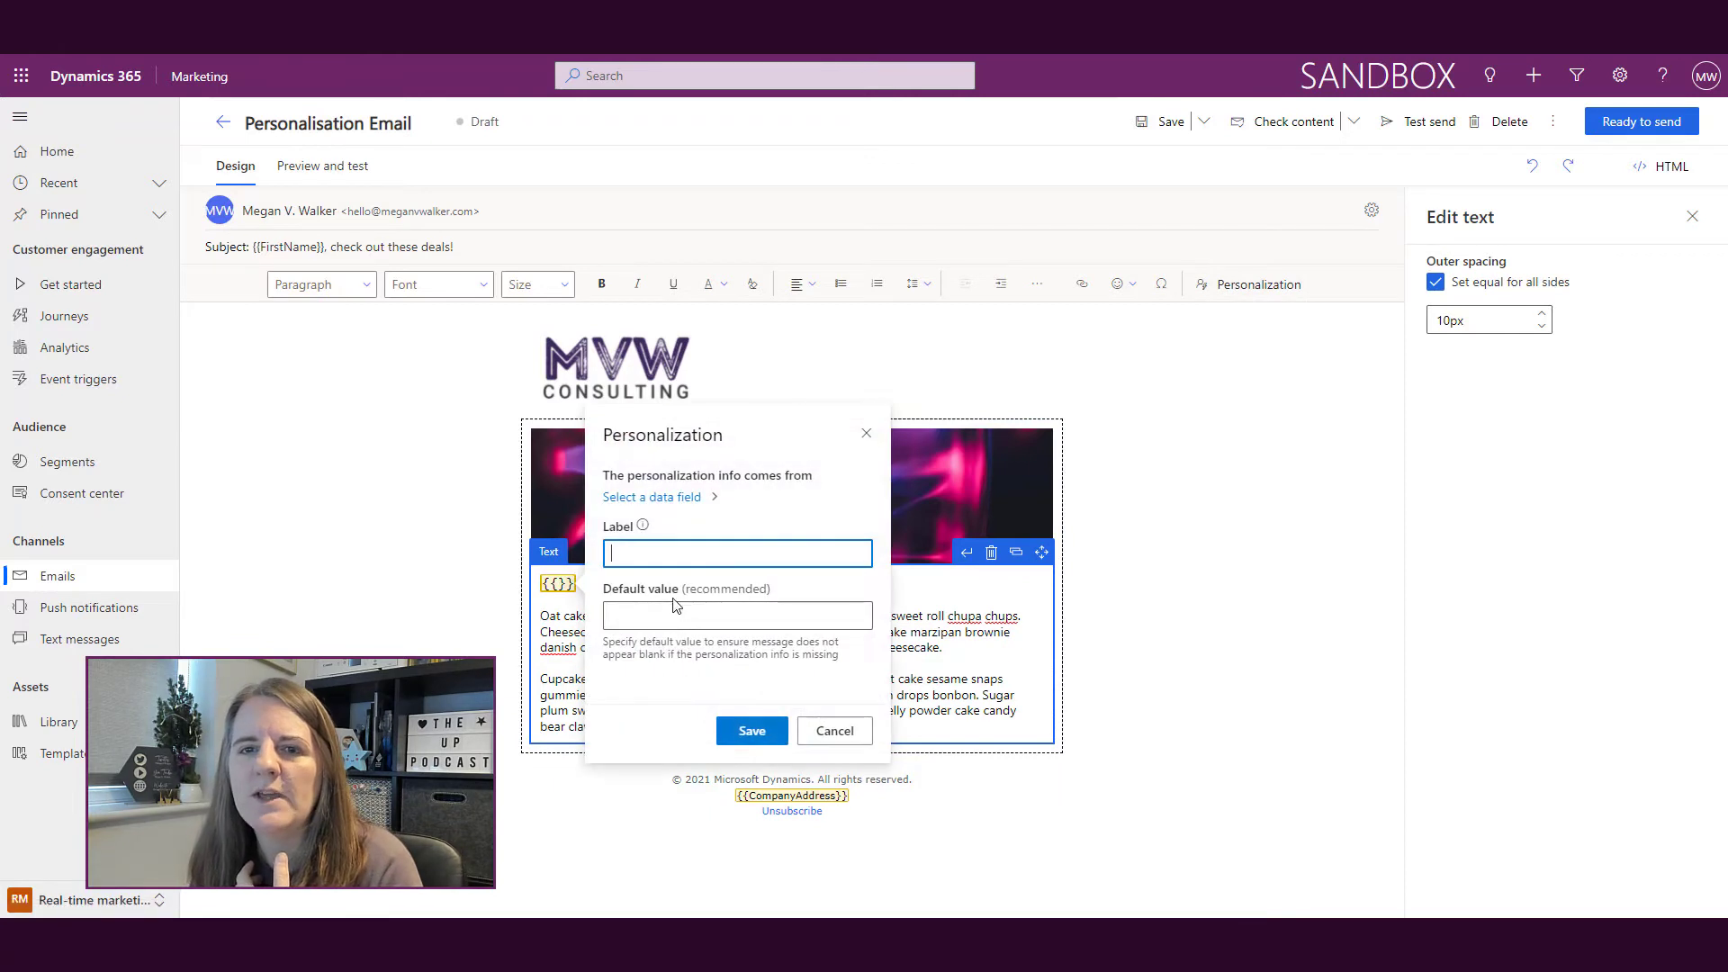
type("FirstName")
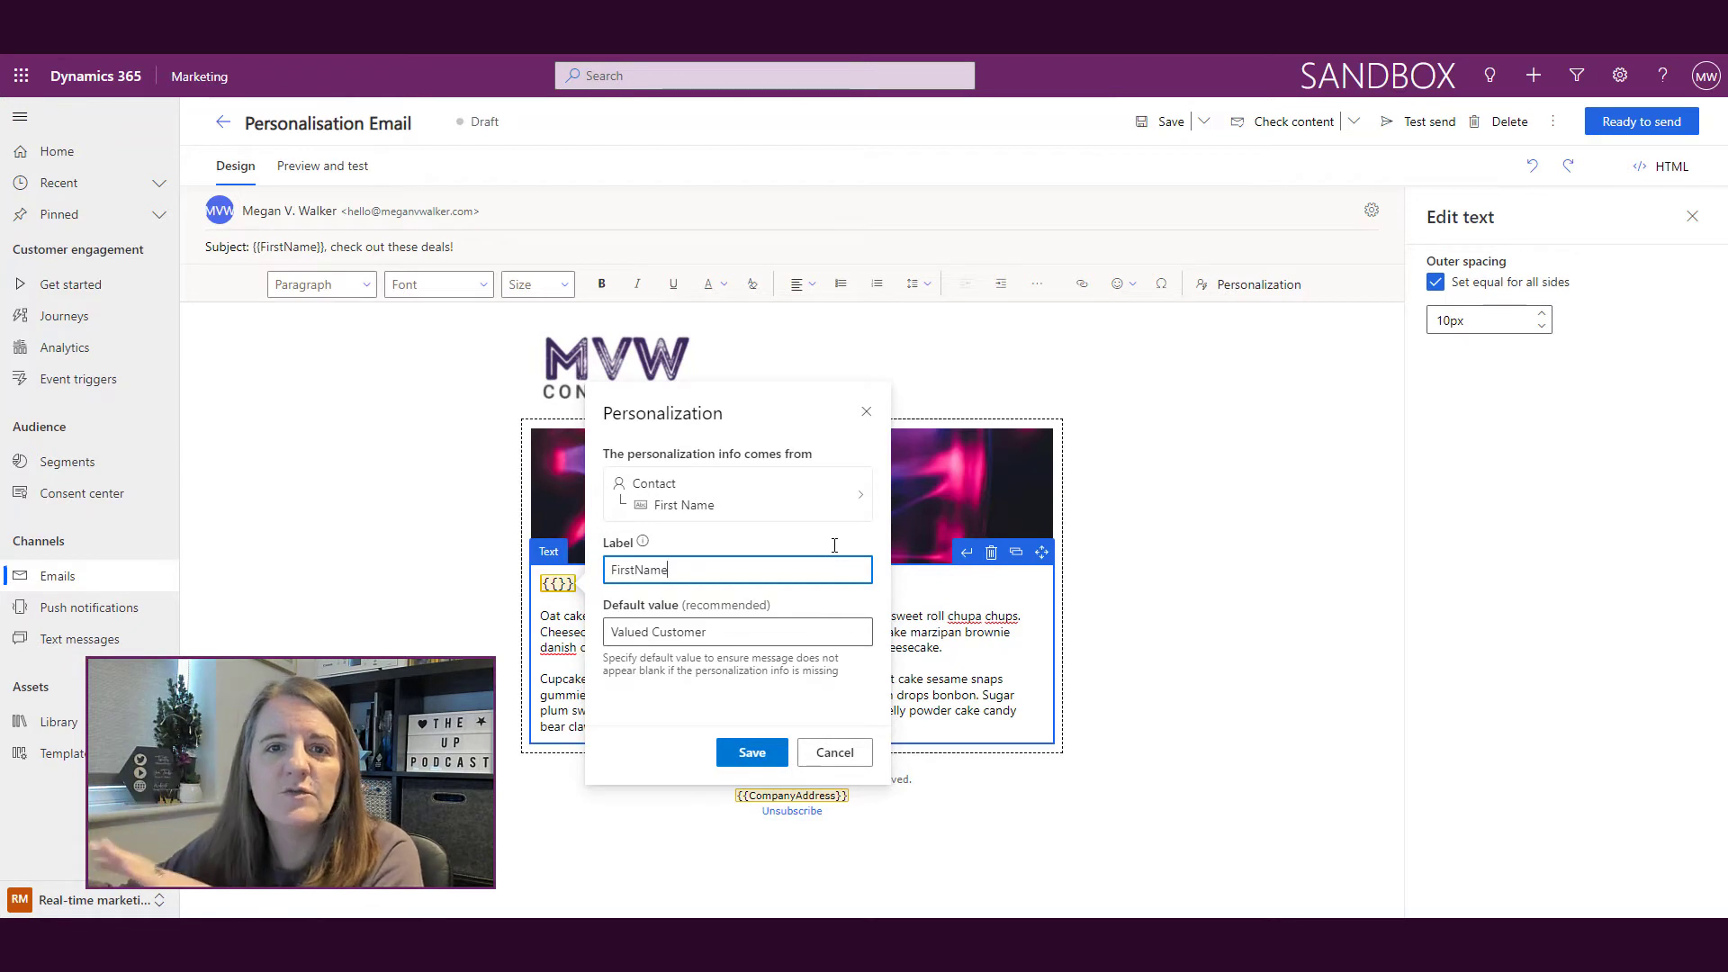
left_click(749, 753)
left_click(1692, 216)
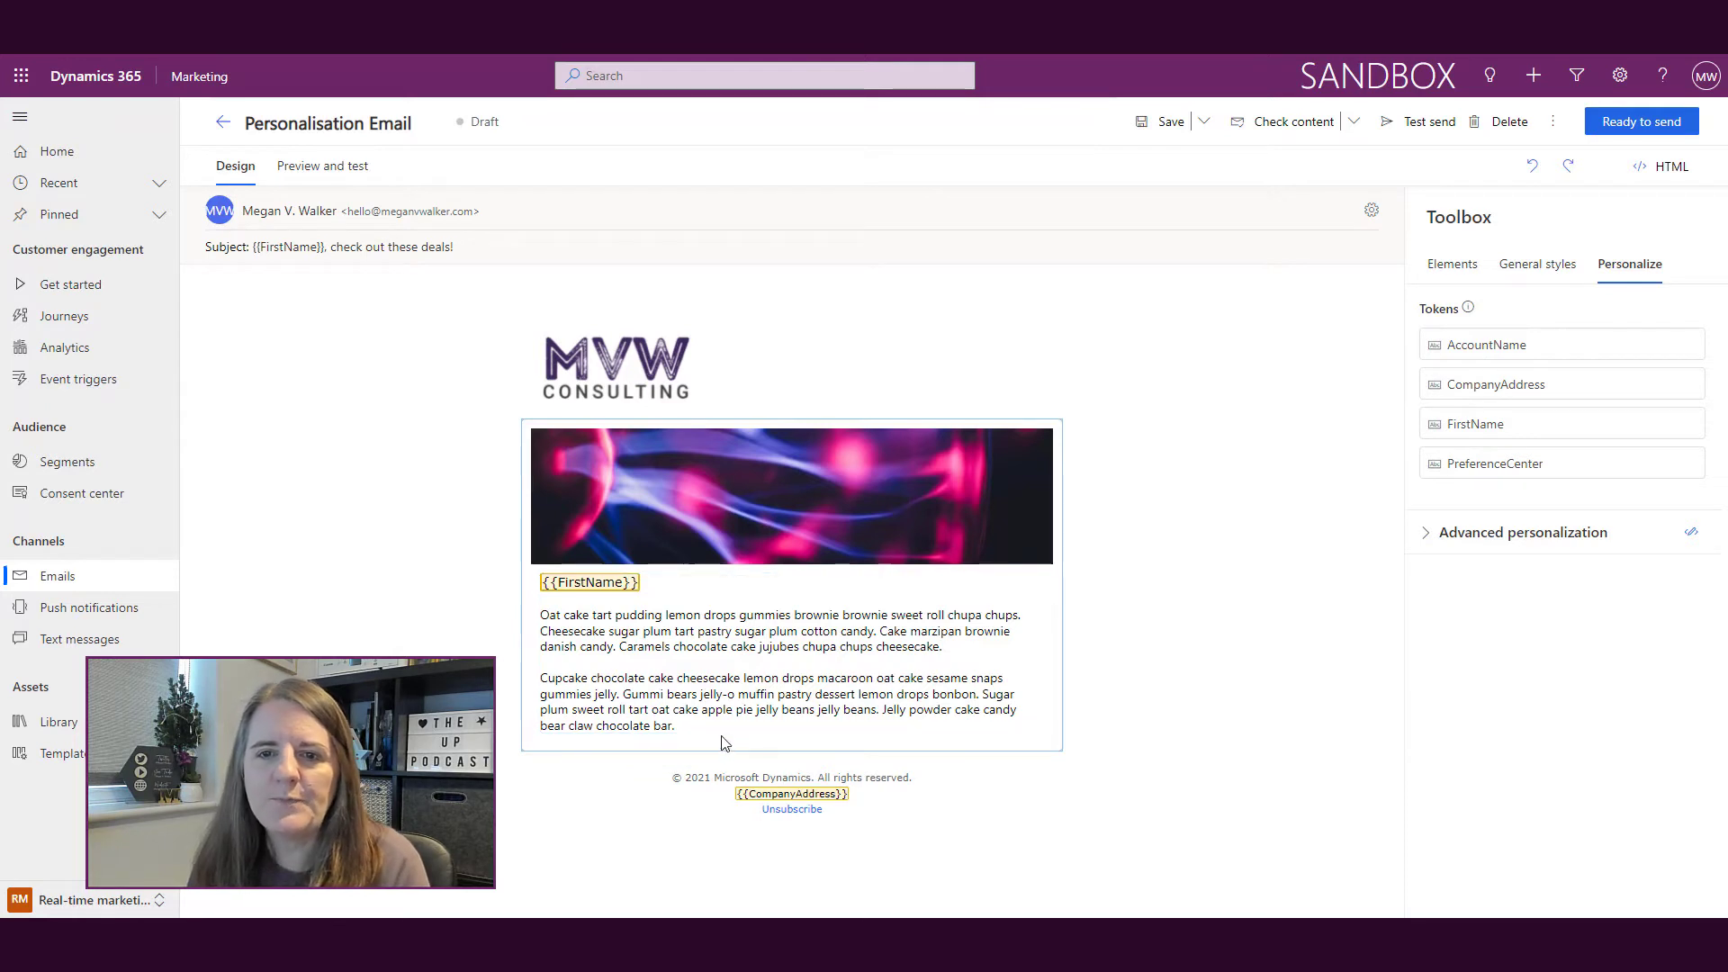
Step: Add a one-column section holding a button below the body text
left_click(1452, 264)
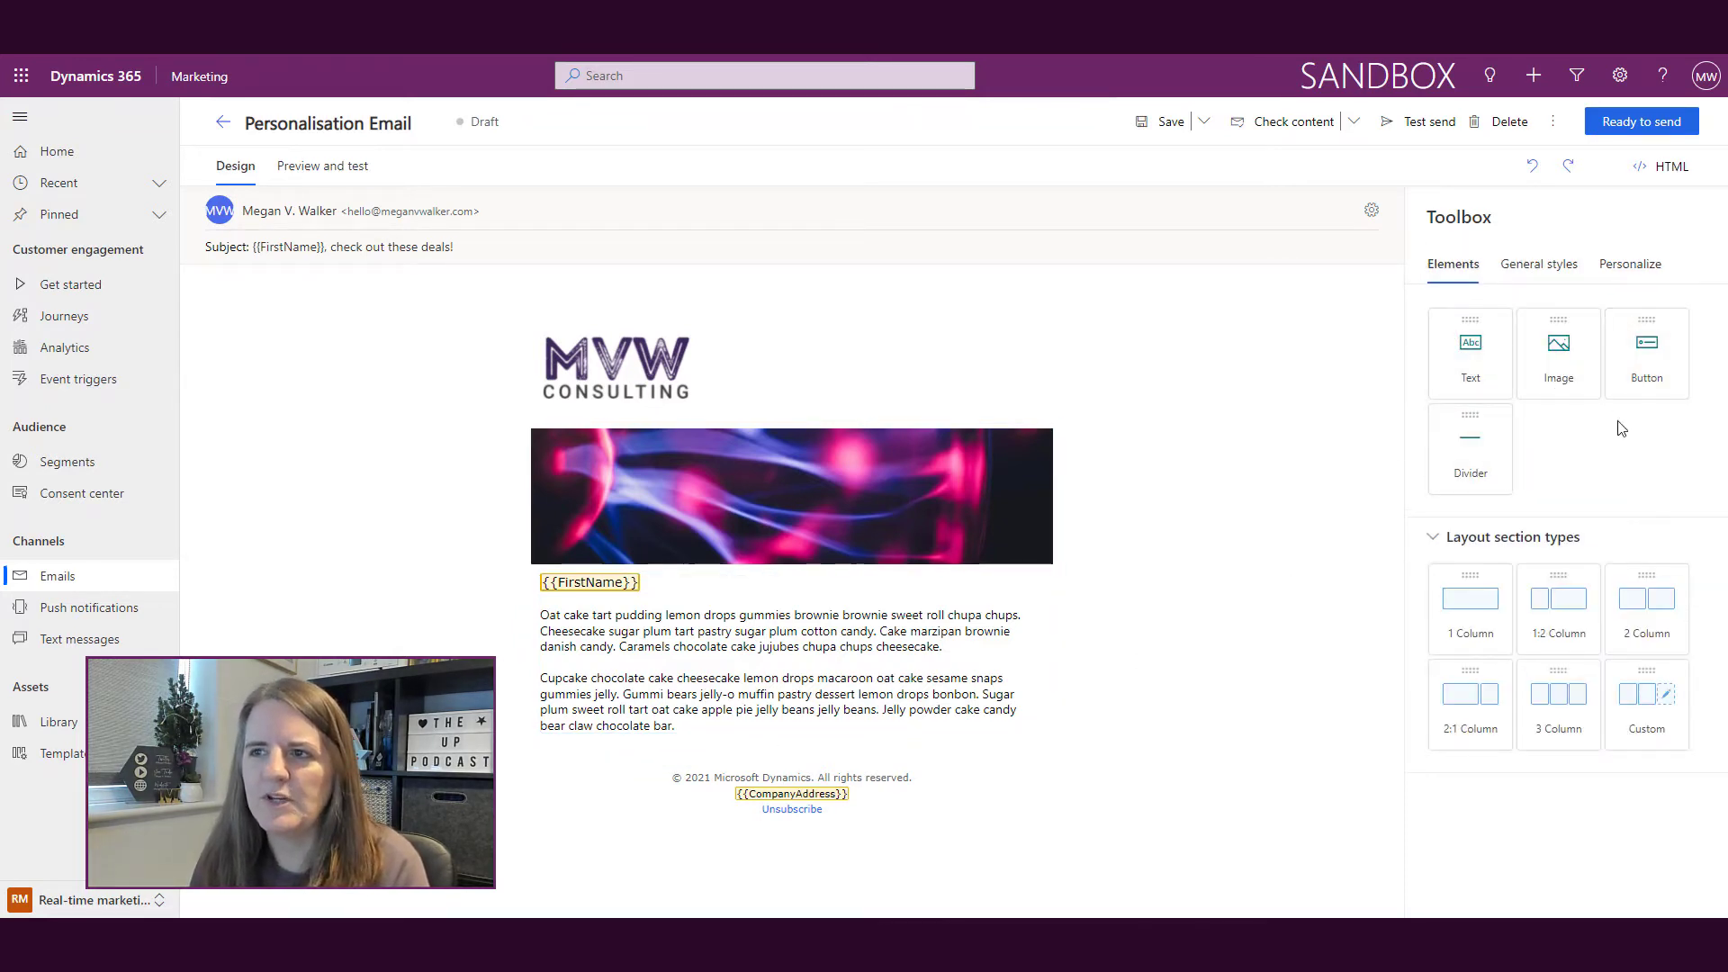
left_click_drag(1494, 618, 873, 756)
left_click(1284, 508)
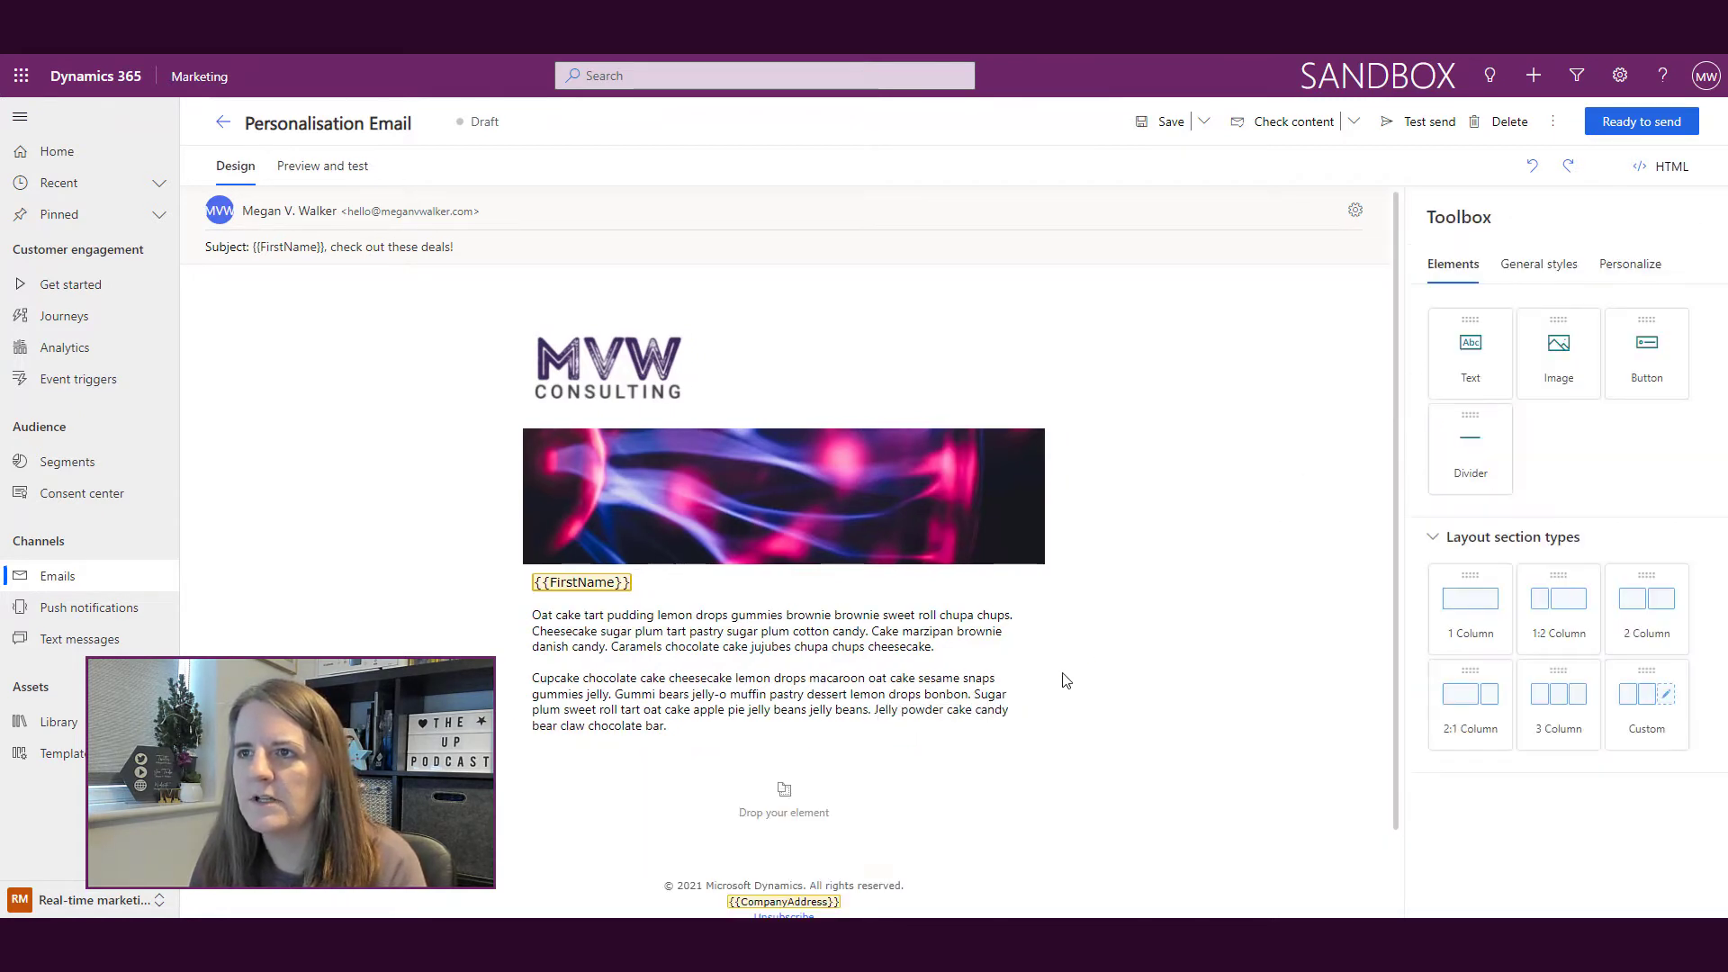
left_click_drag(1647, 350, 809, 790)
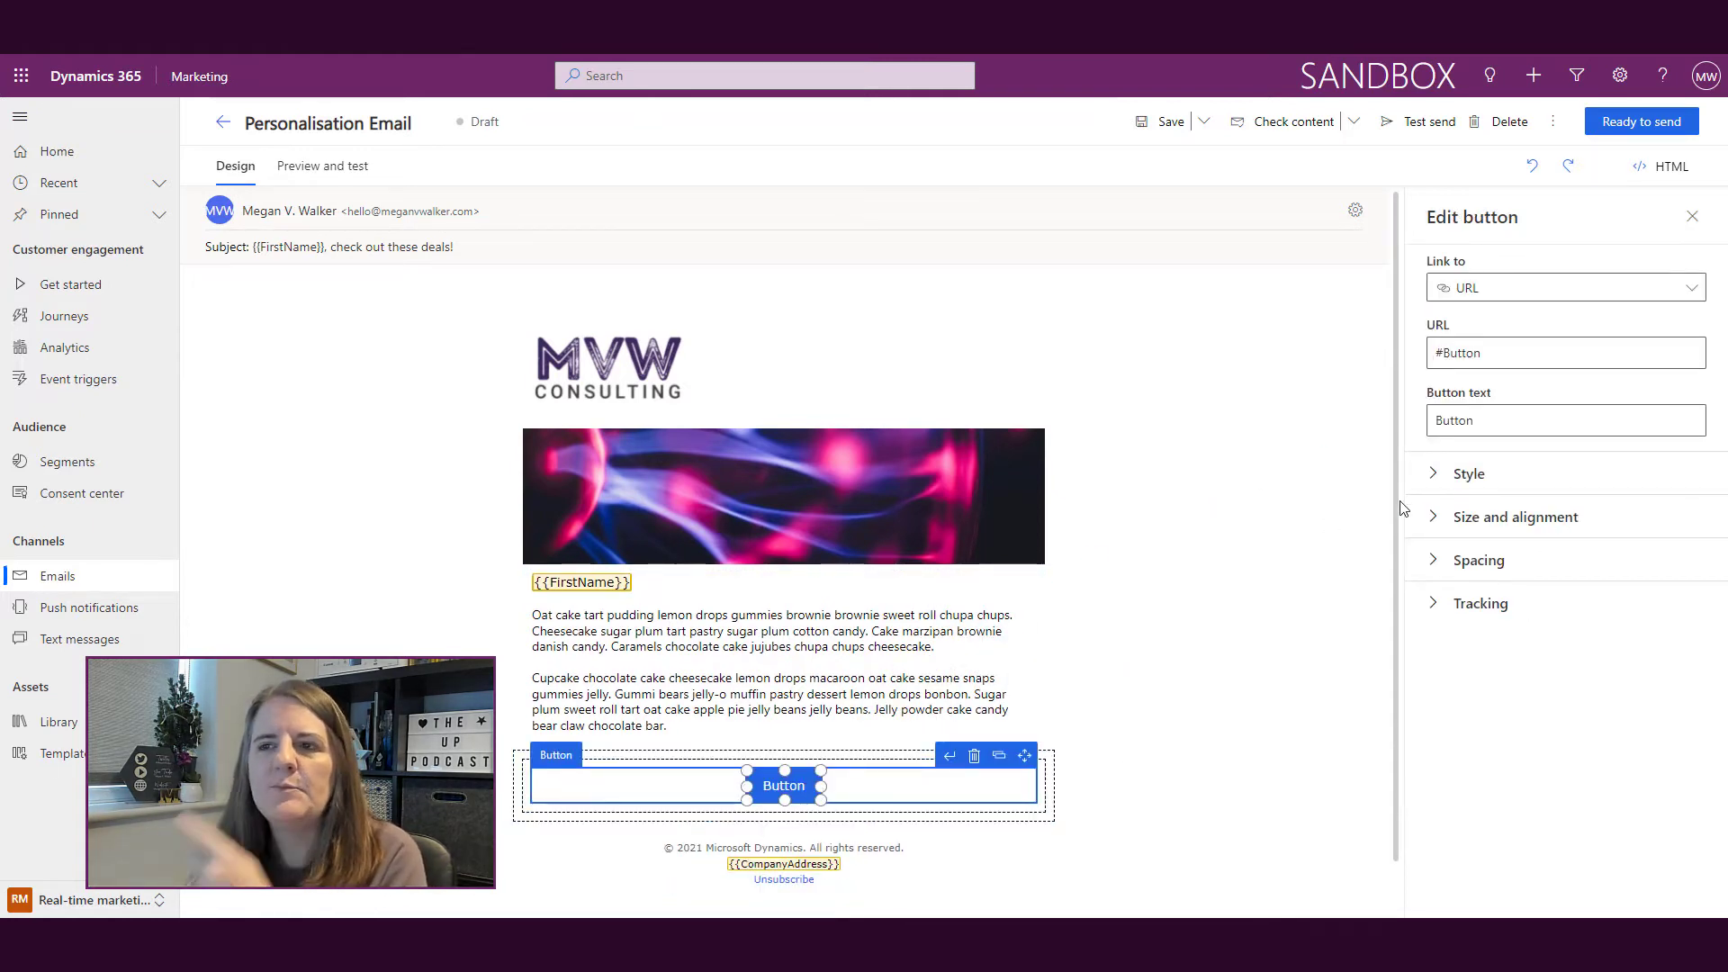
Step: Change the button caption to 'Click Here Now' and clear the #Button link address
left_click_drag(1502, 430, 1408, 420)
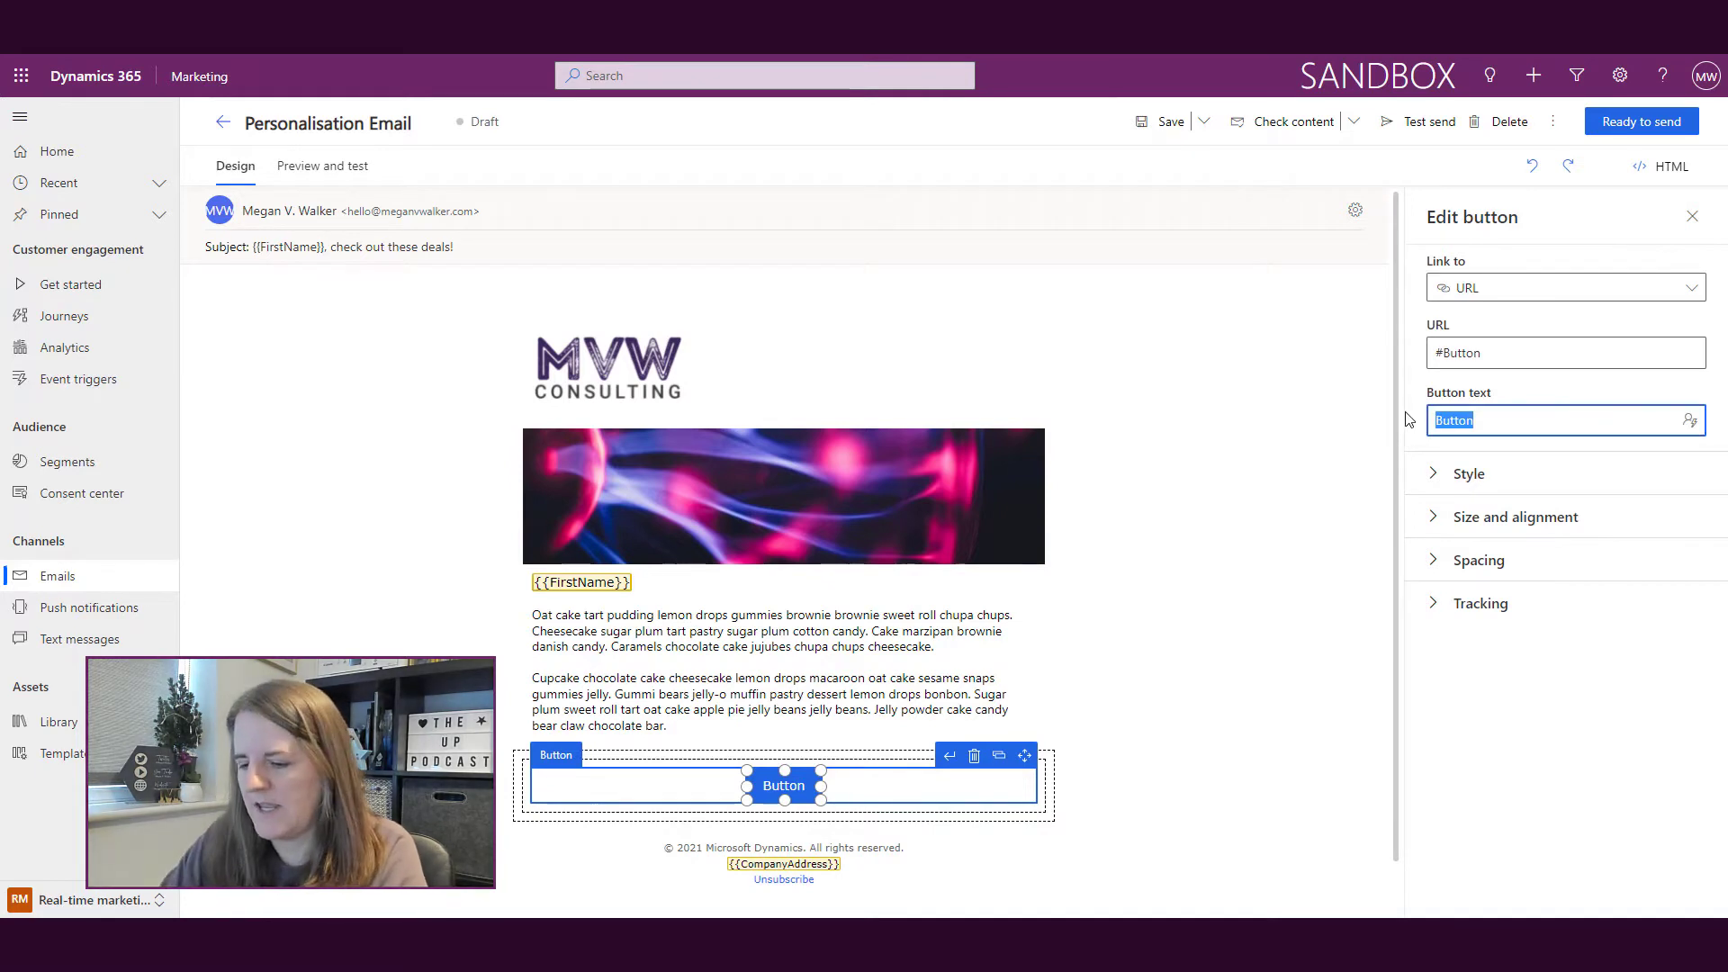
type("Cick")
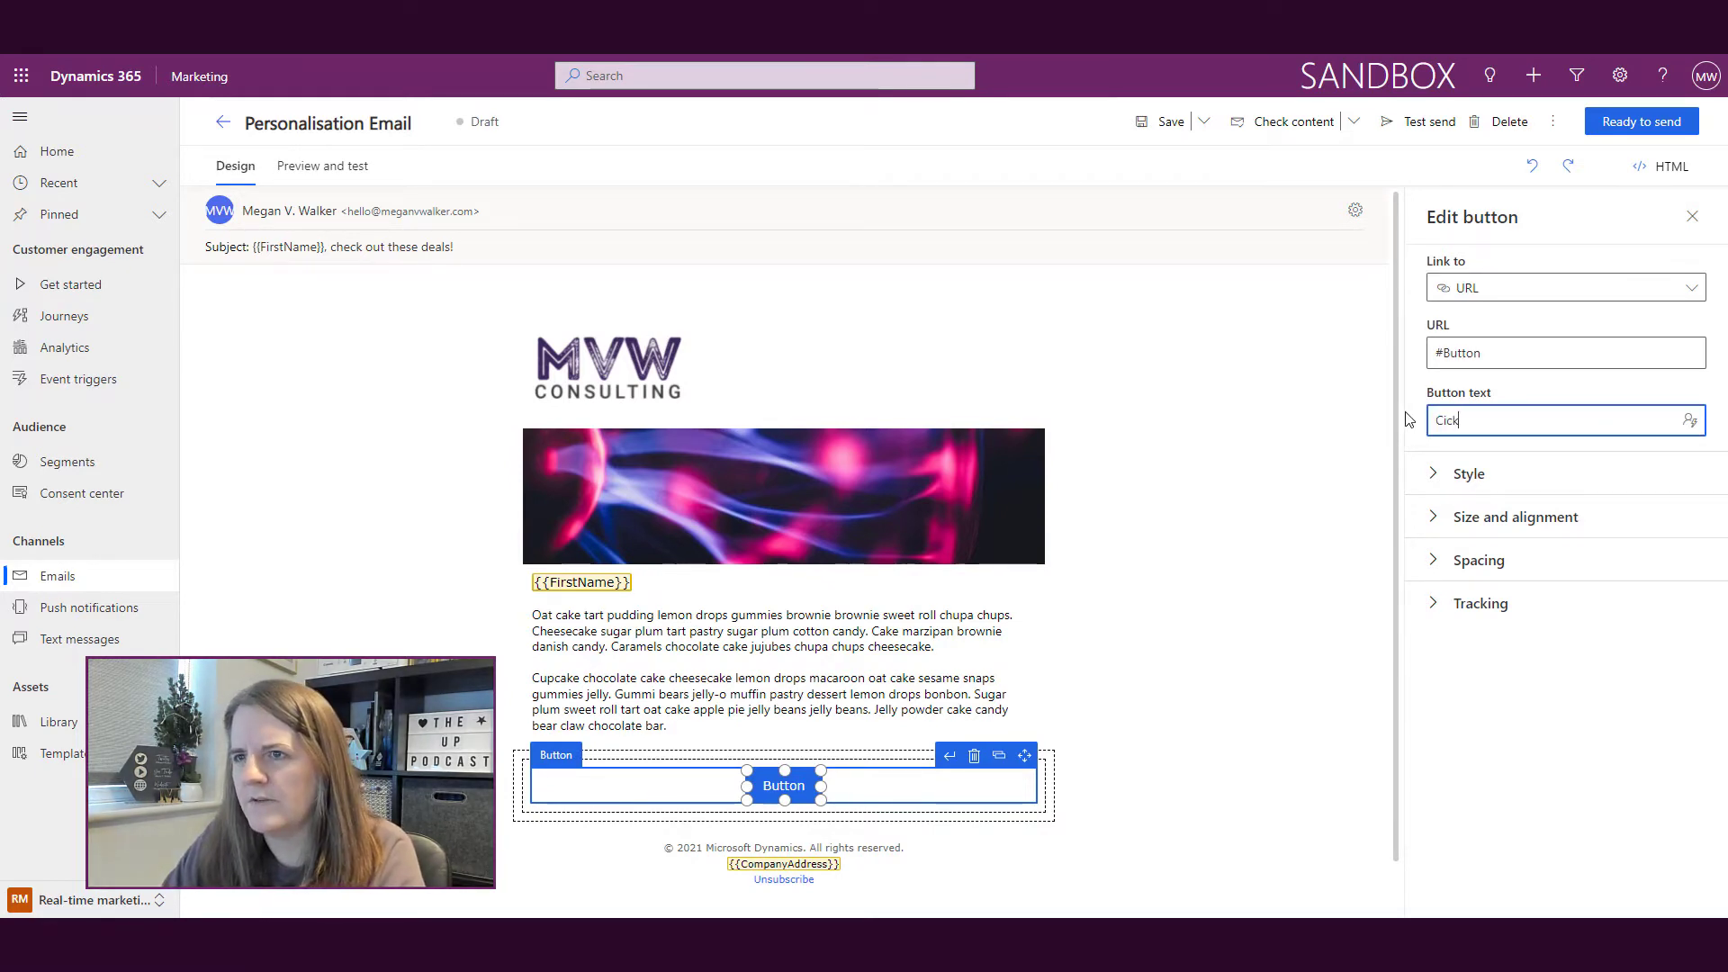
type("li")
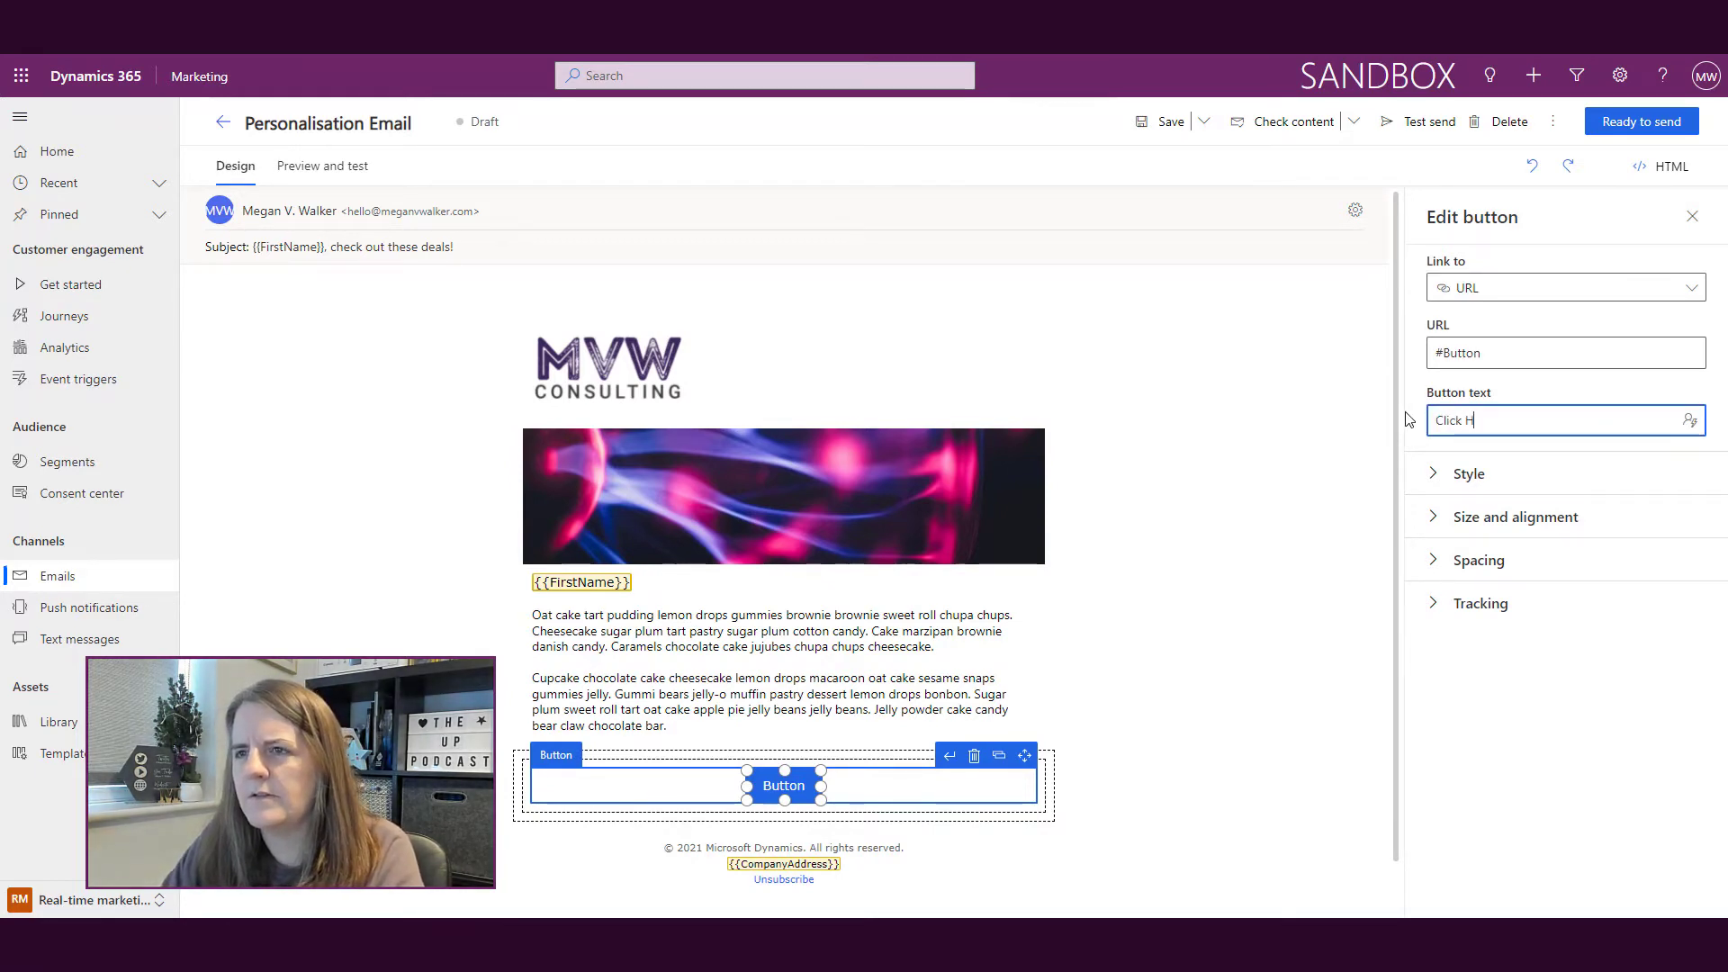
type("ere Now")
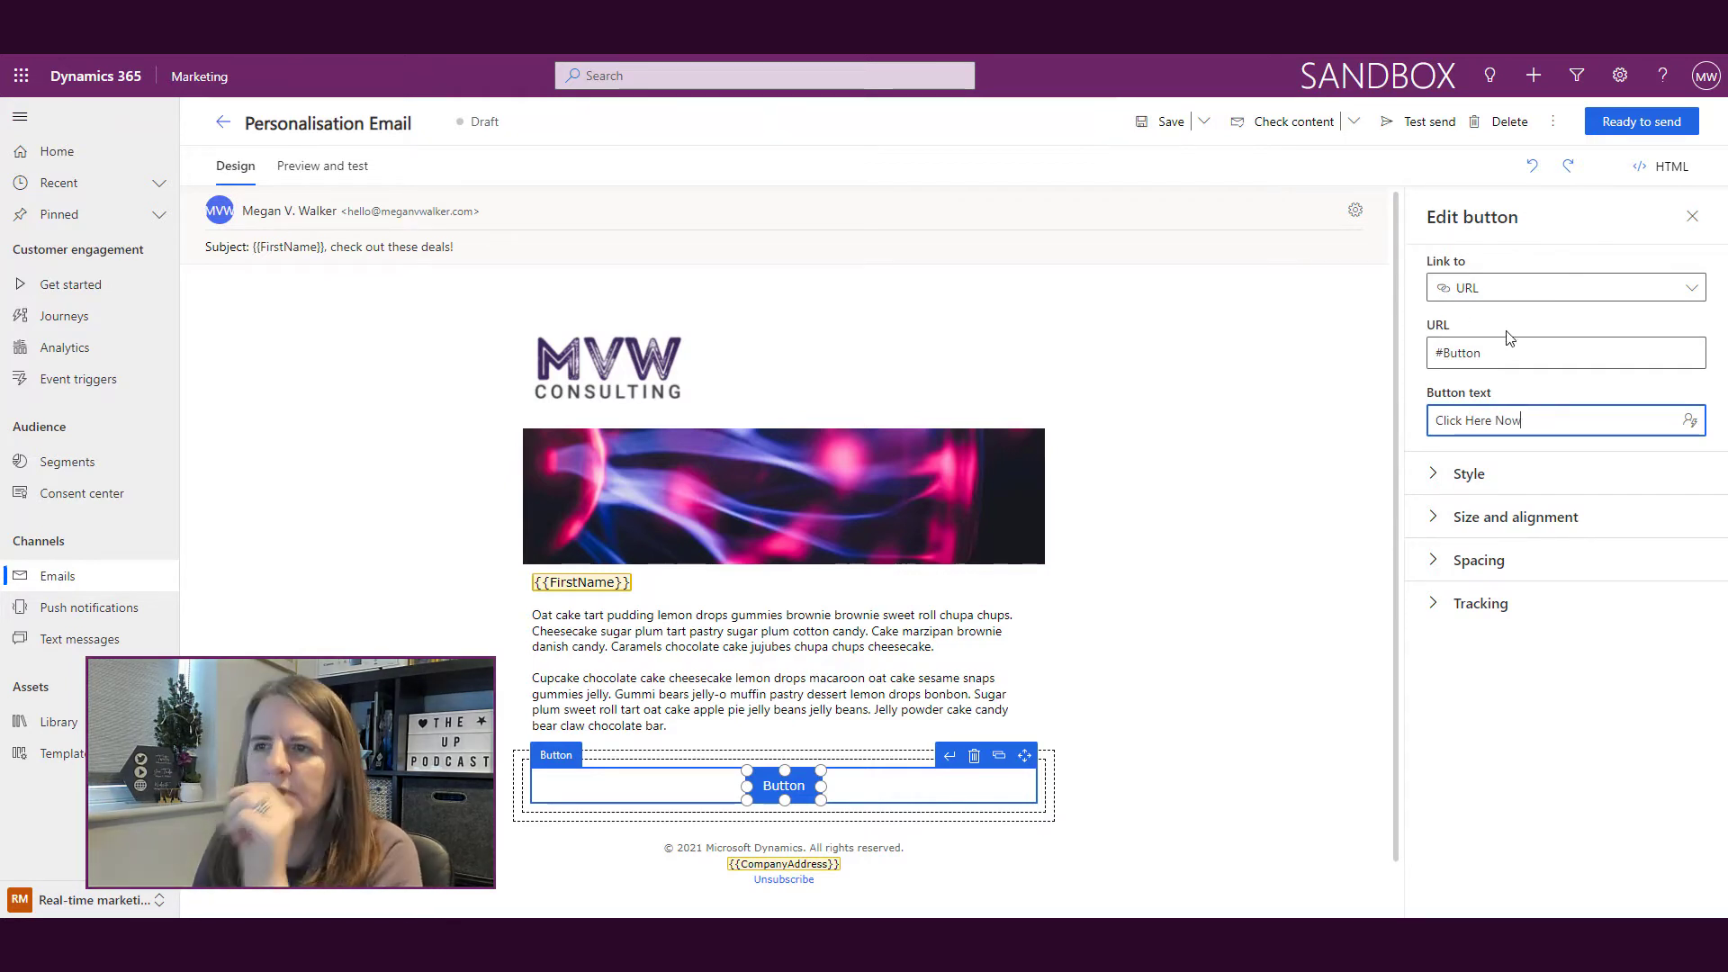
left_click(1507, 353)
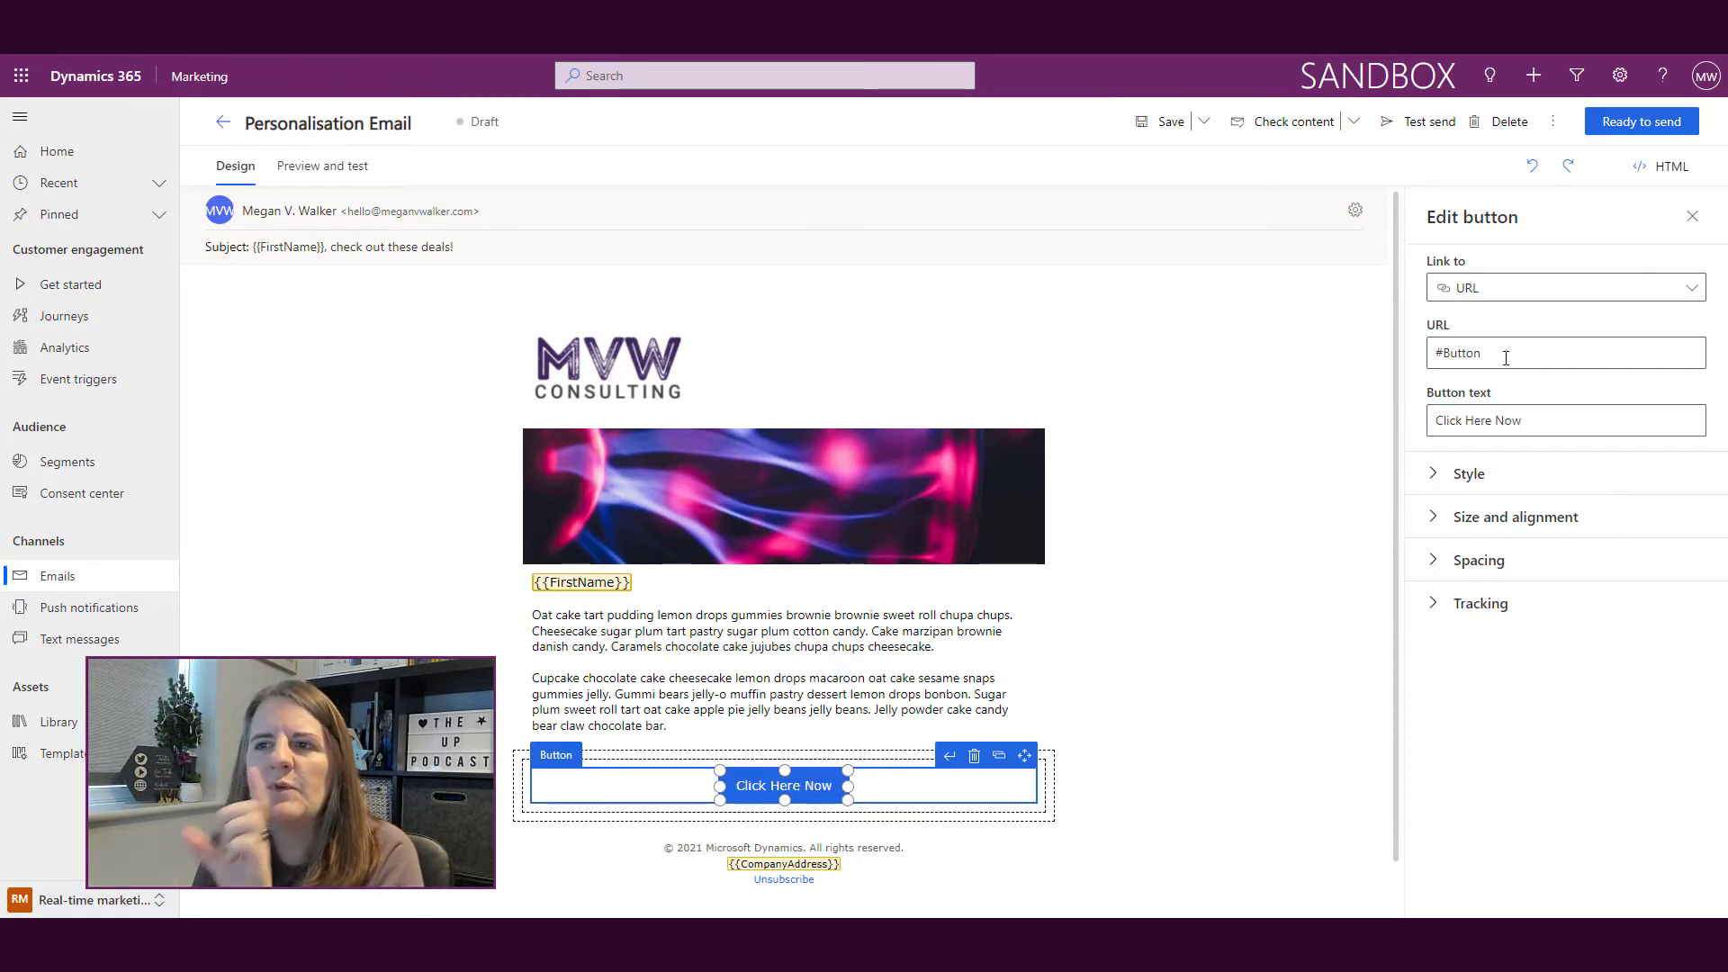
key("ctrl+a")
key("BackSpace")
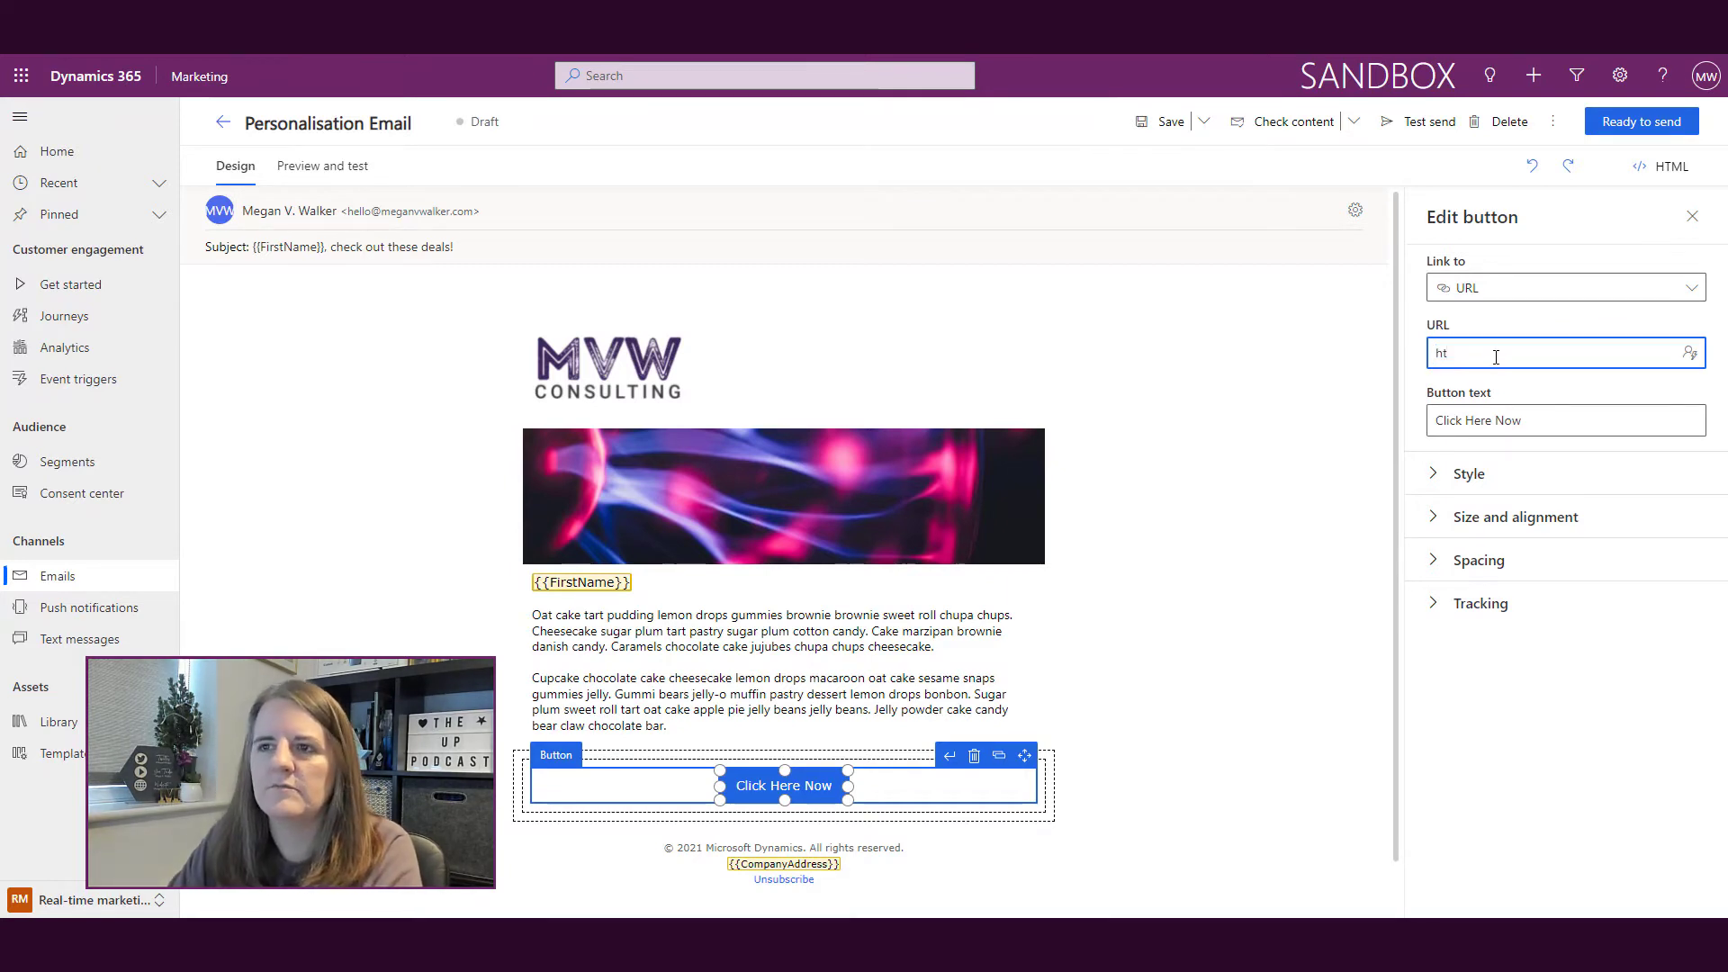
key("BackSpace")
key("BackSpace")
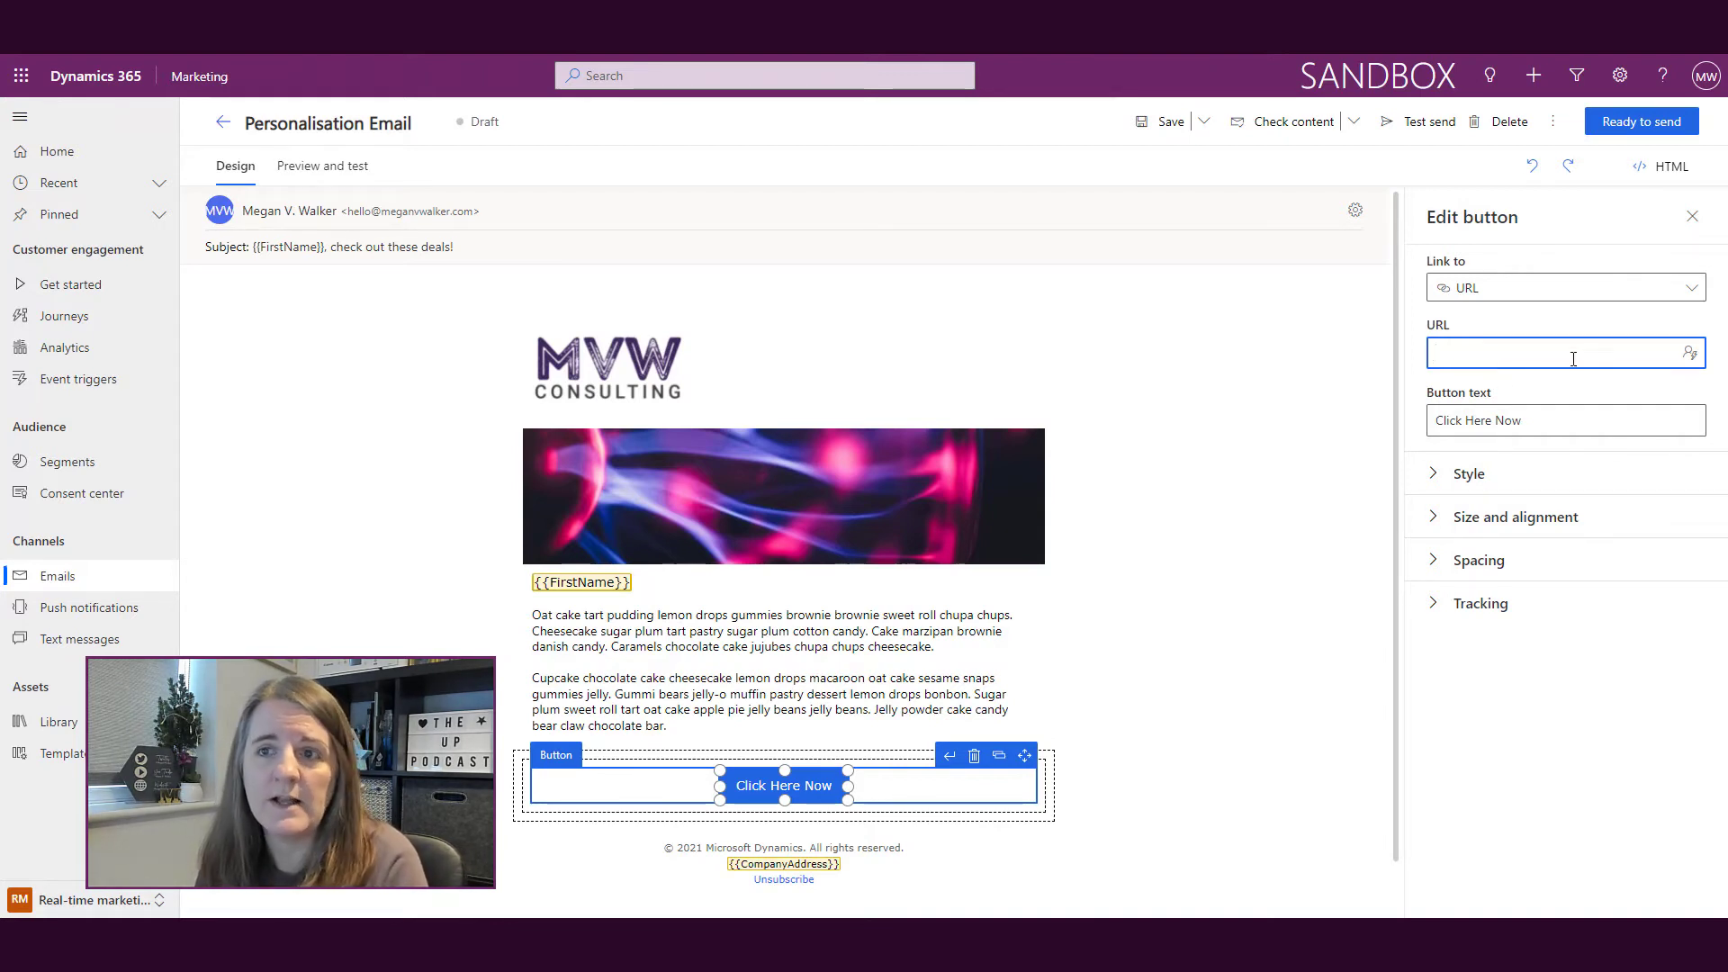
Step: Set the button link to the SurveyURL field of the Case Closed Send Survey event trigger
left_click(1690, 353)
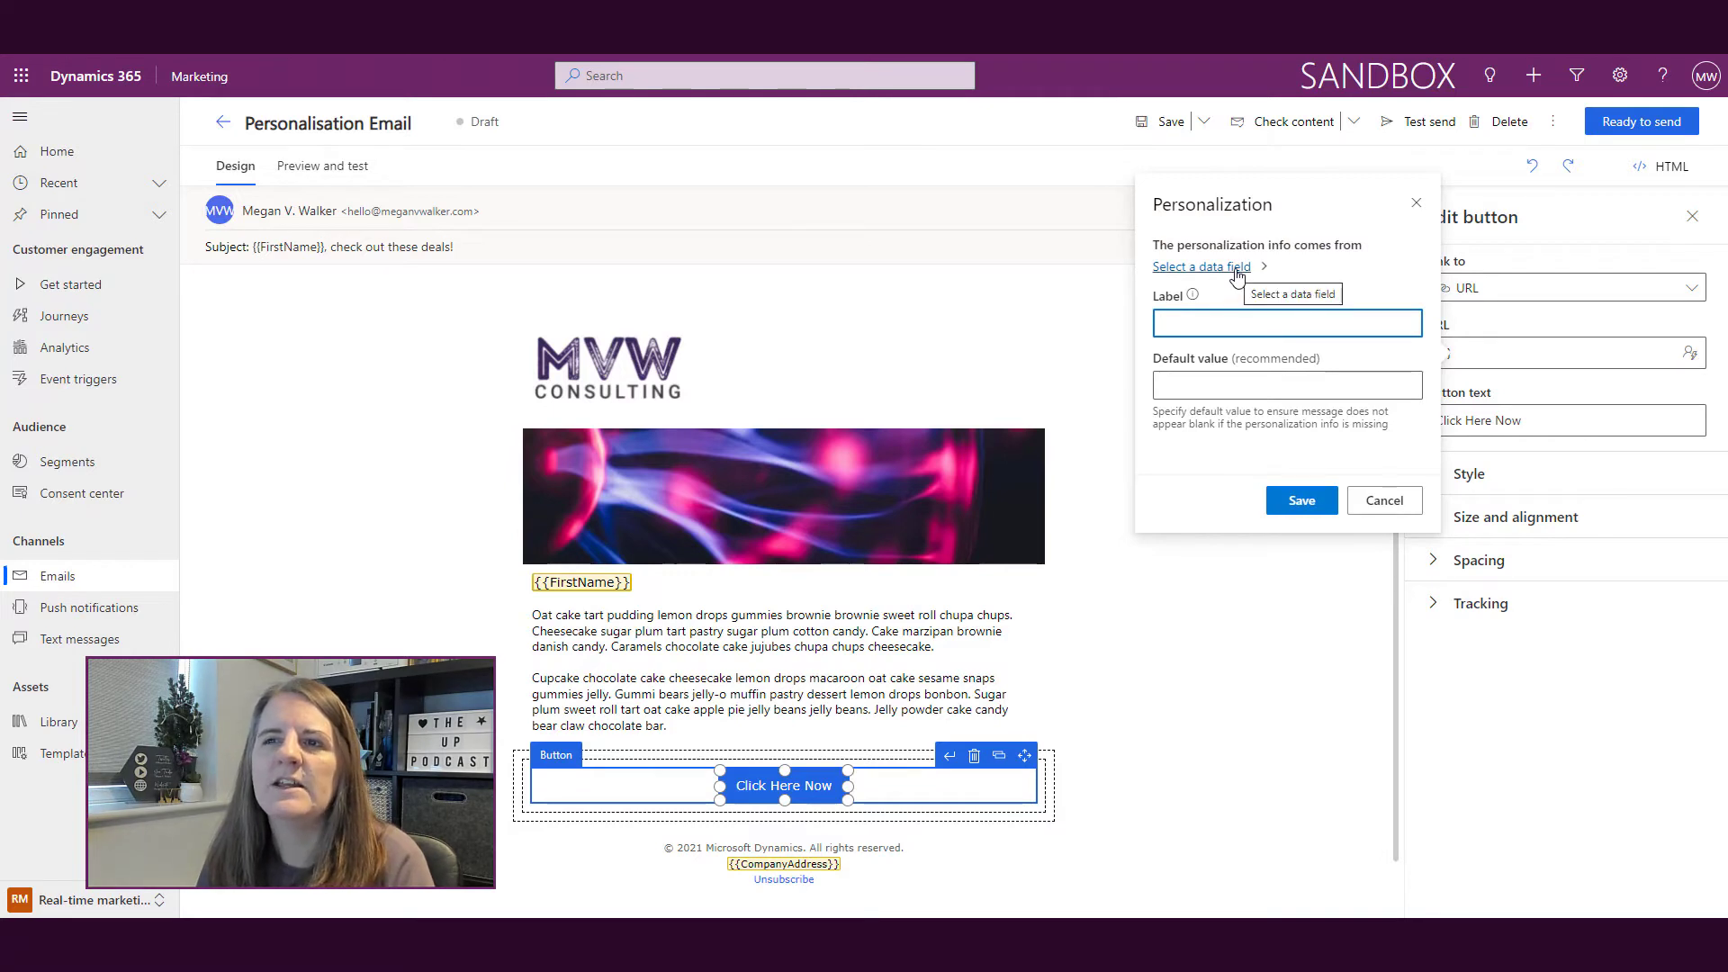
left_click(1237, 268)
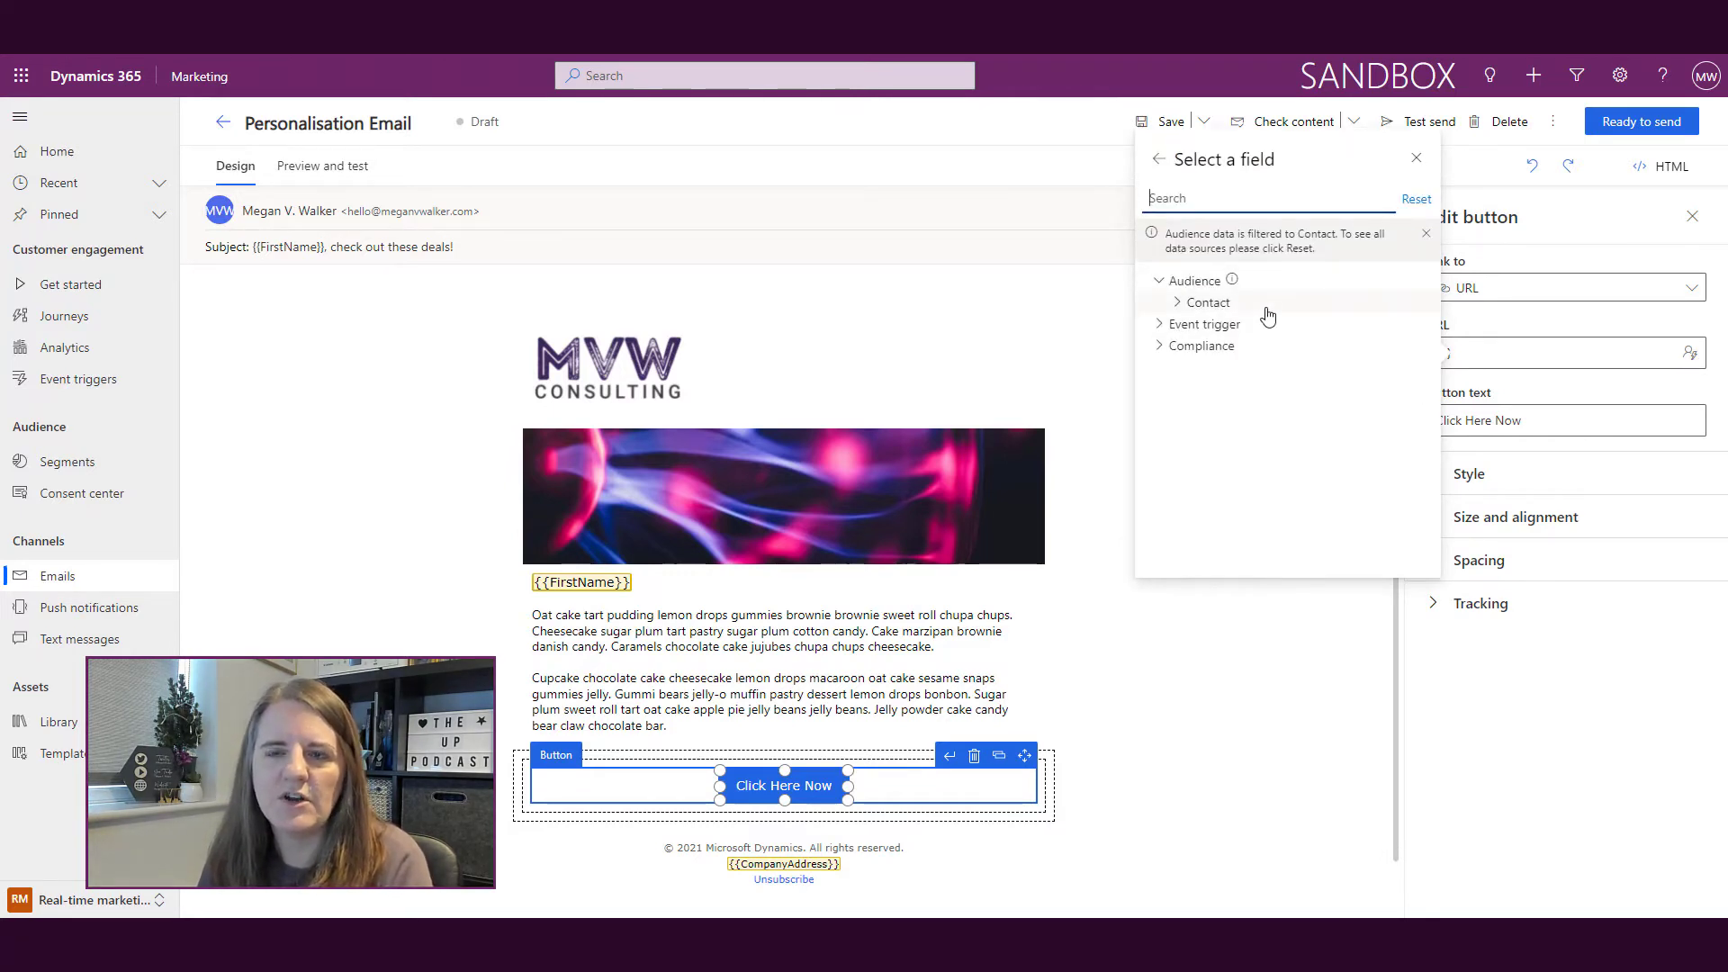
left_click(1159, 325)
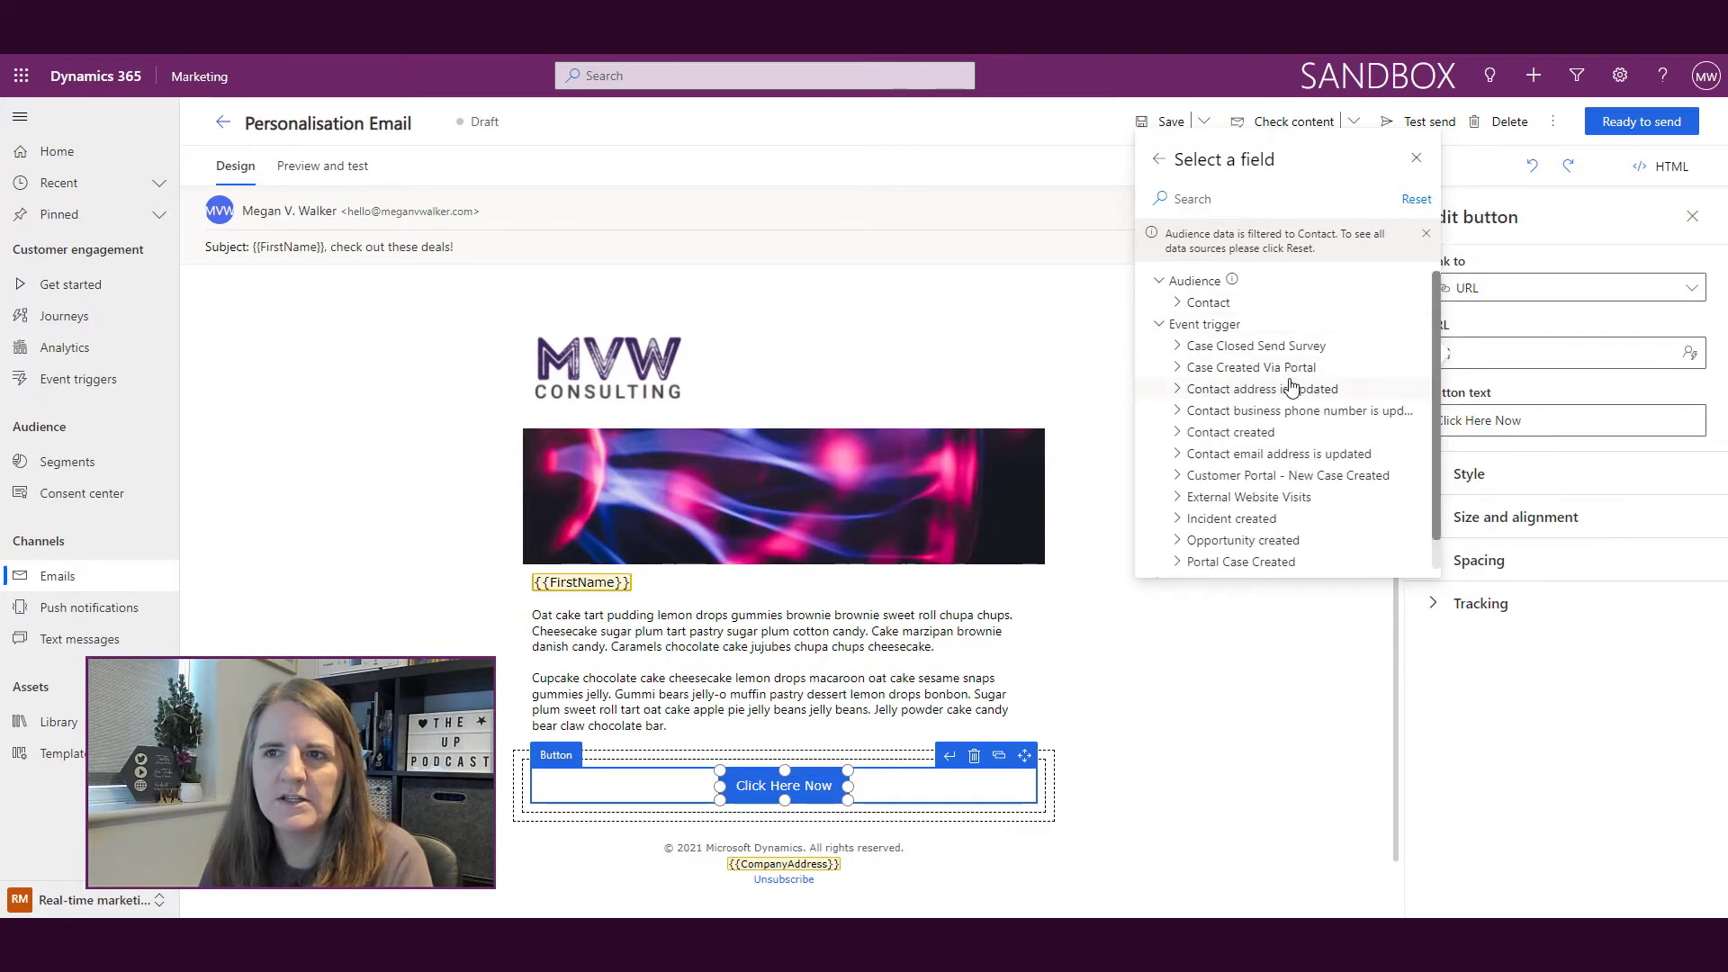
left_click(1185, 347)
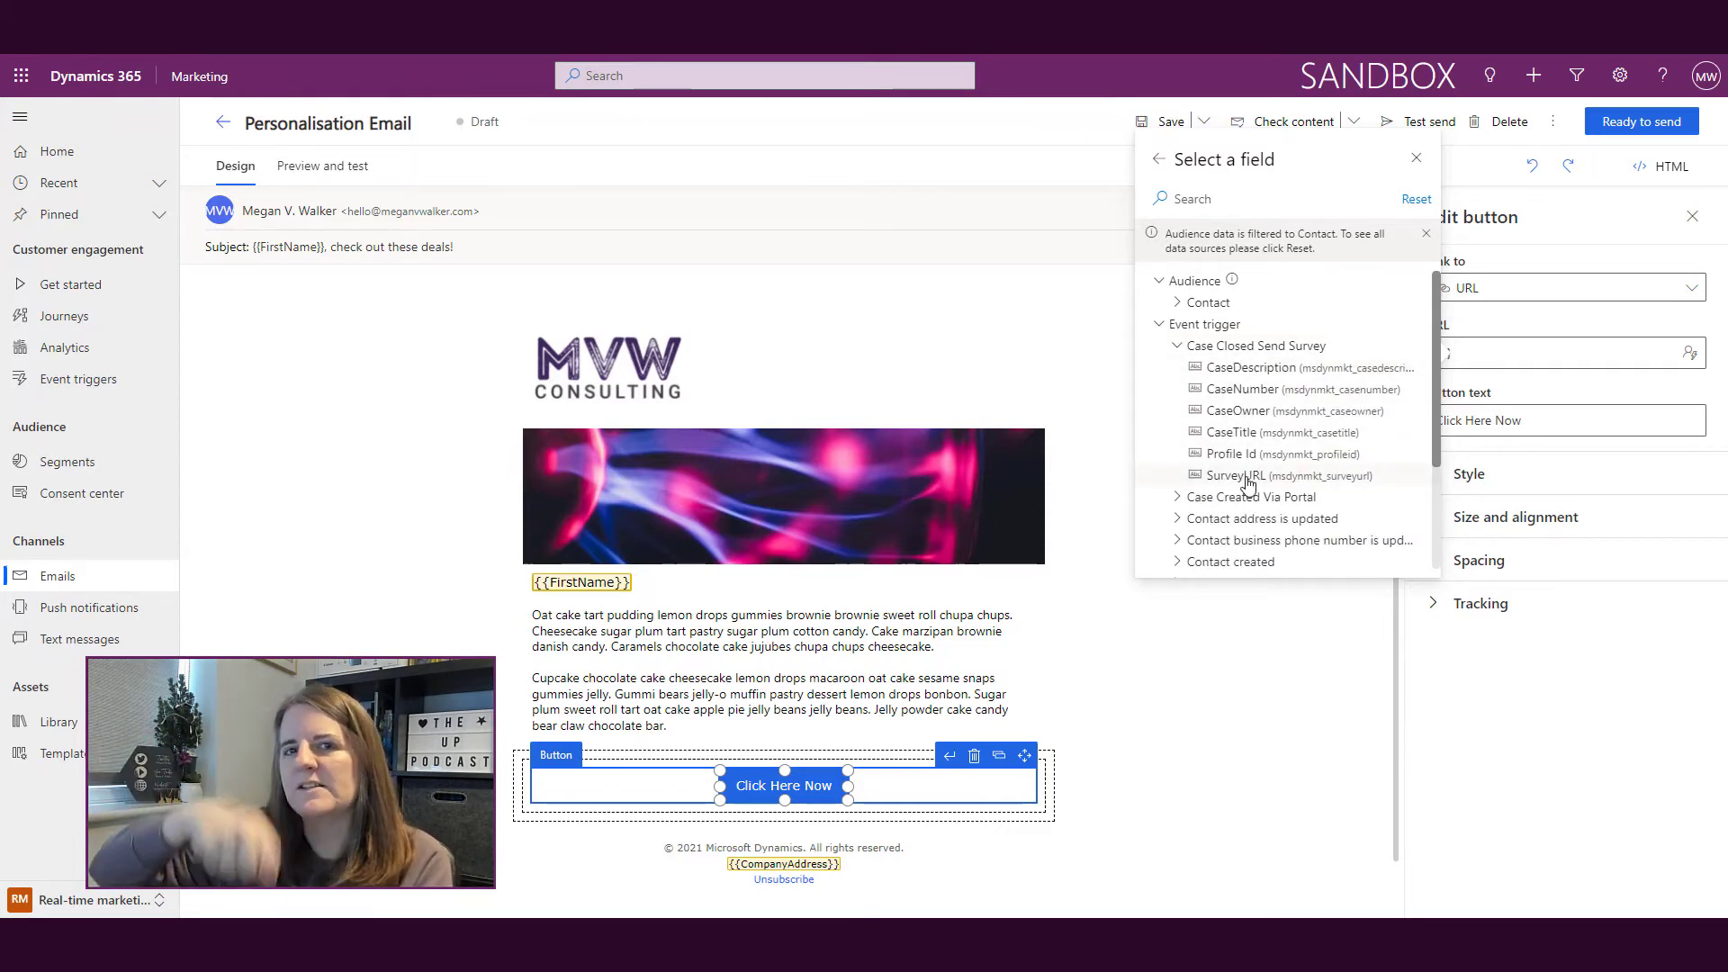
left_click(1248, 479)
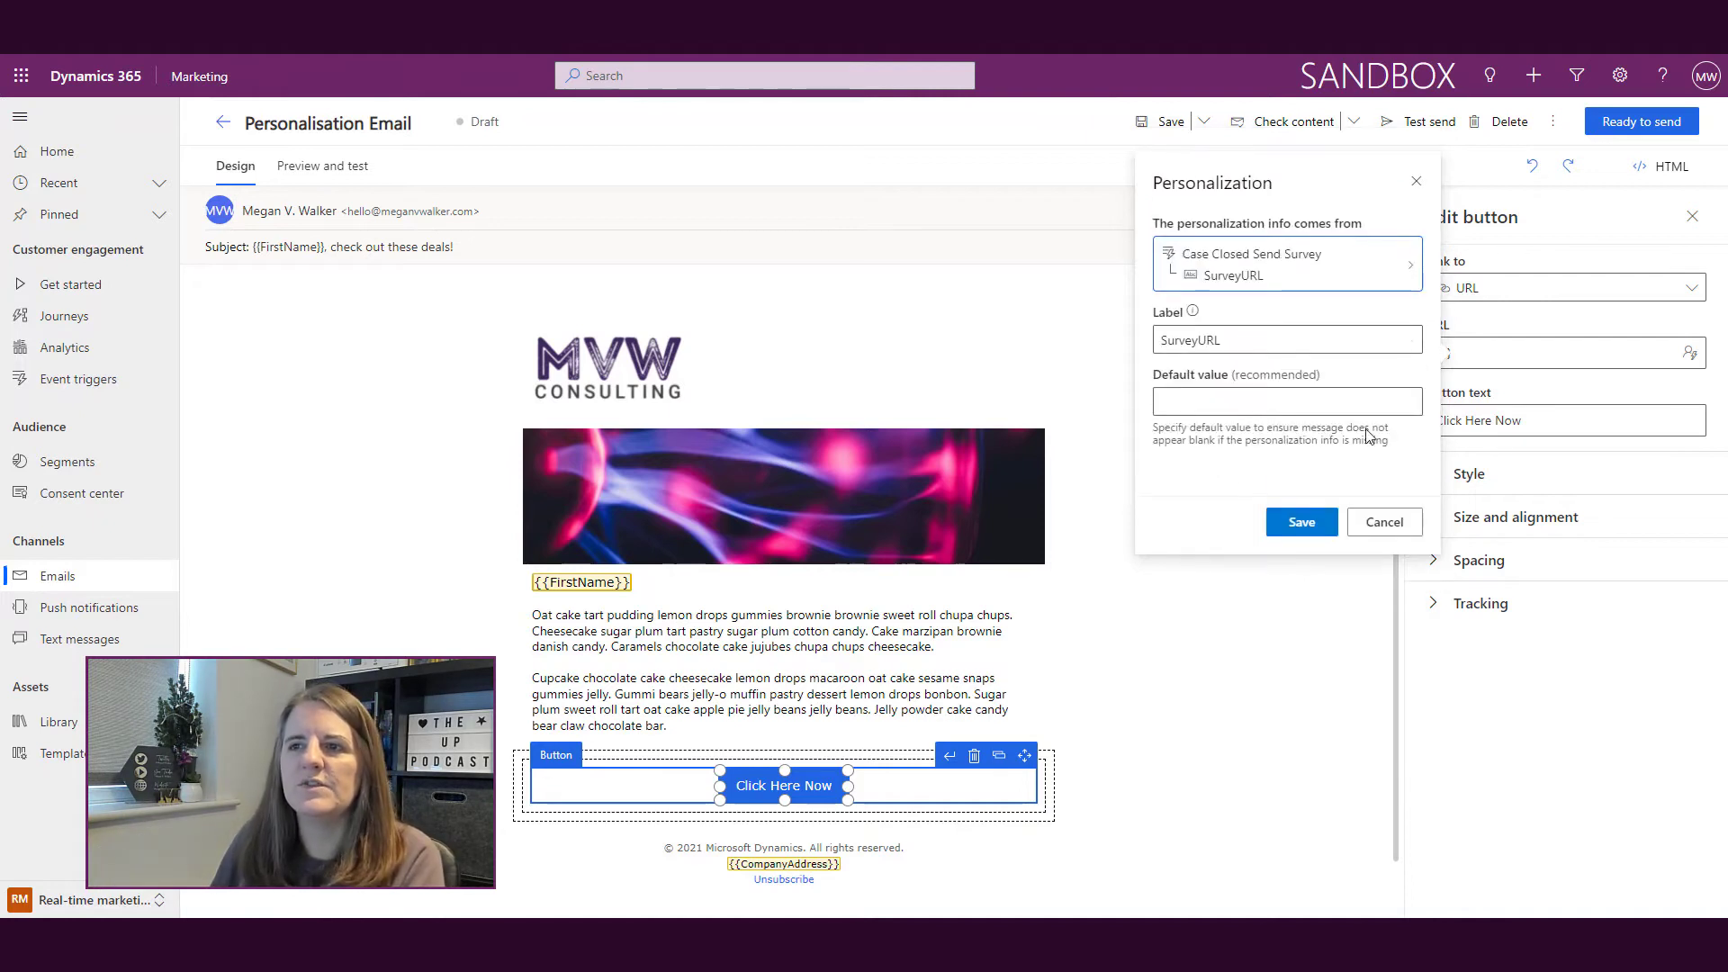
left_click(1302, 524)
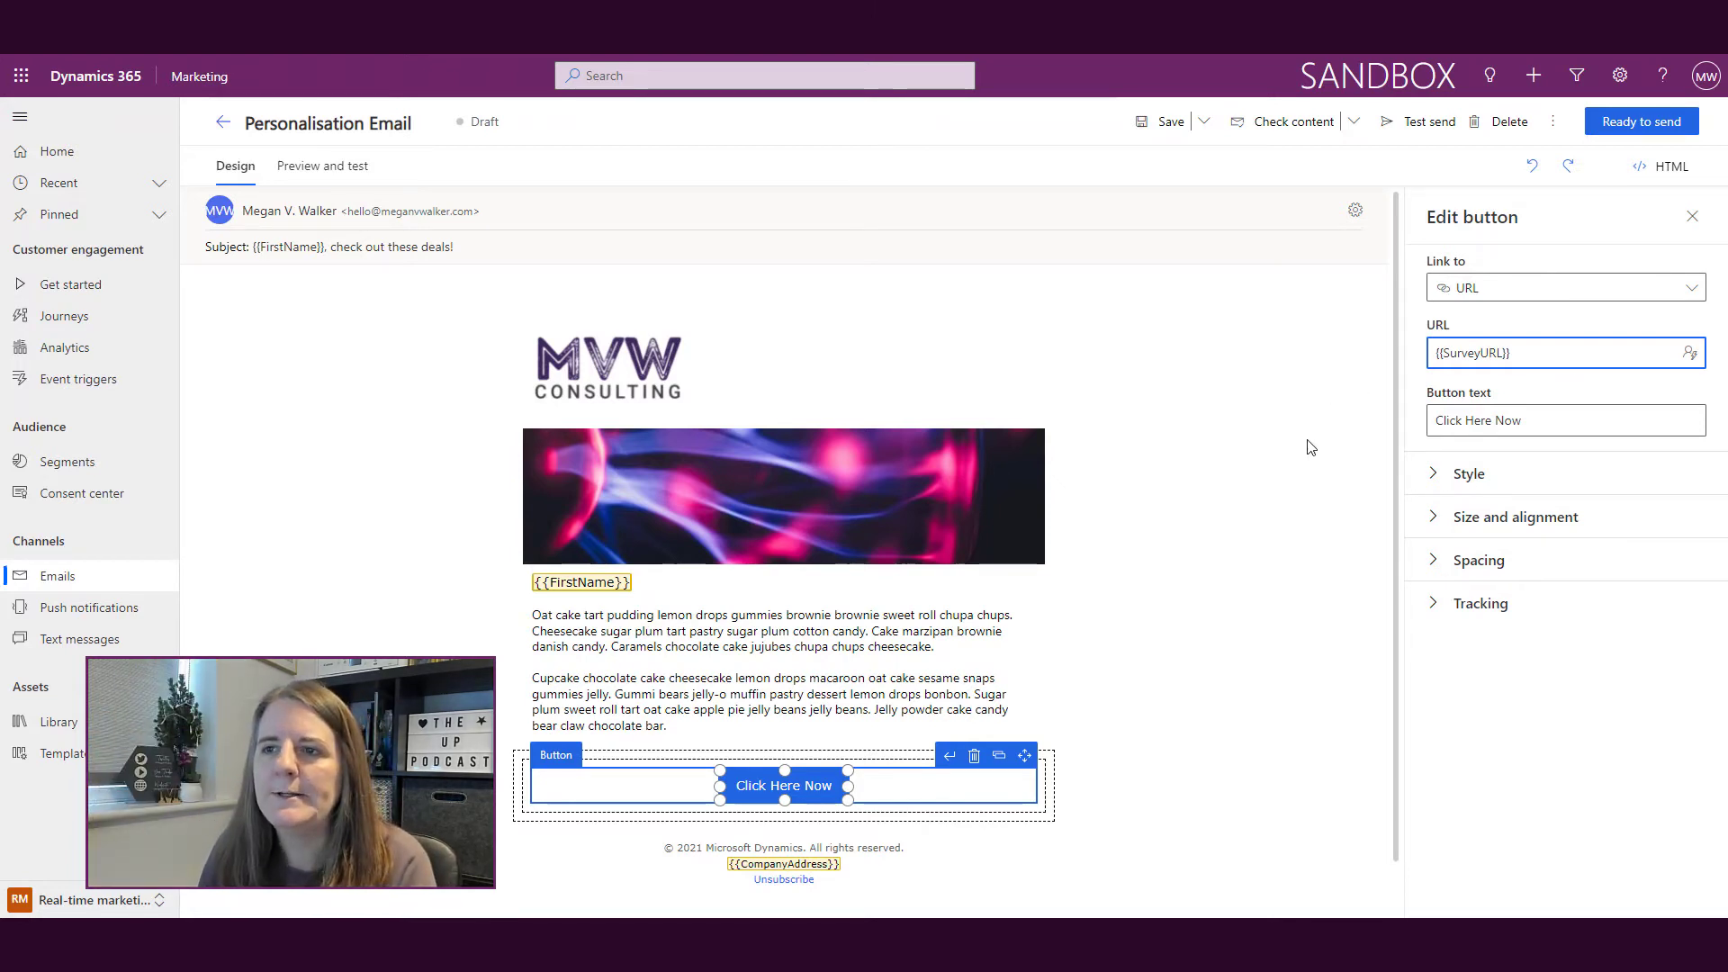
left_click(1333, 592)
Step: Add a Text block below the Click Here Now button
left_click(1629, 263)
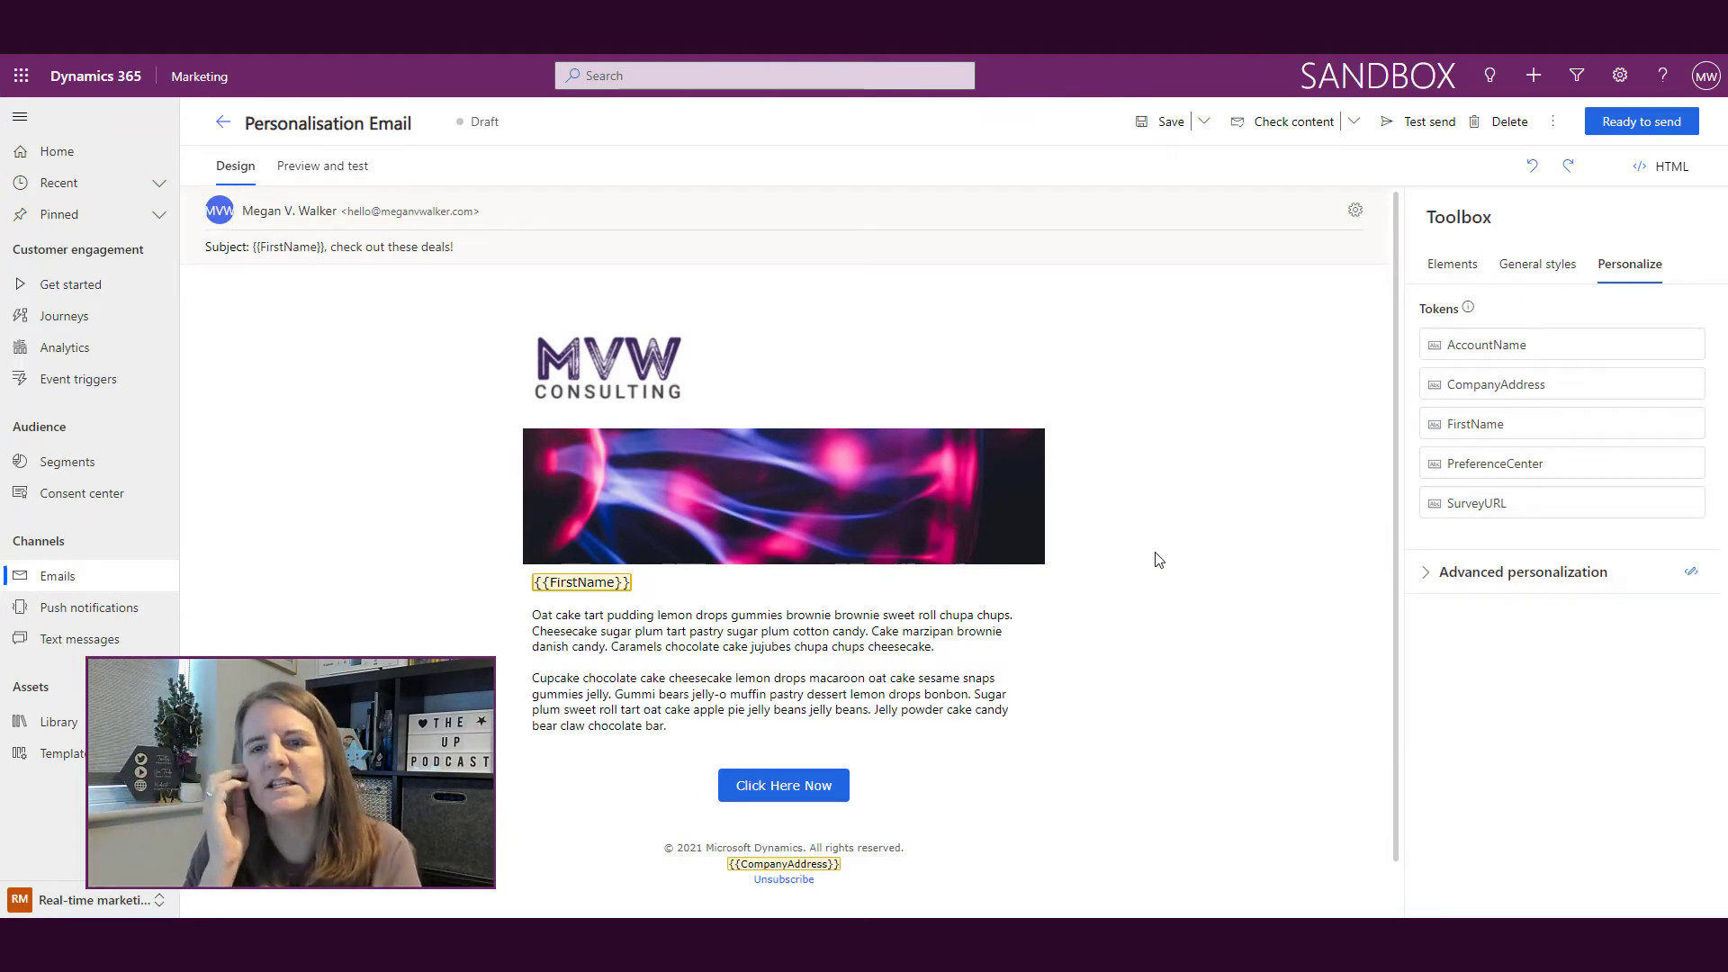
scroll(1089, 540, "down", 1)
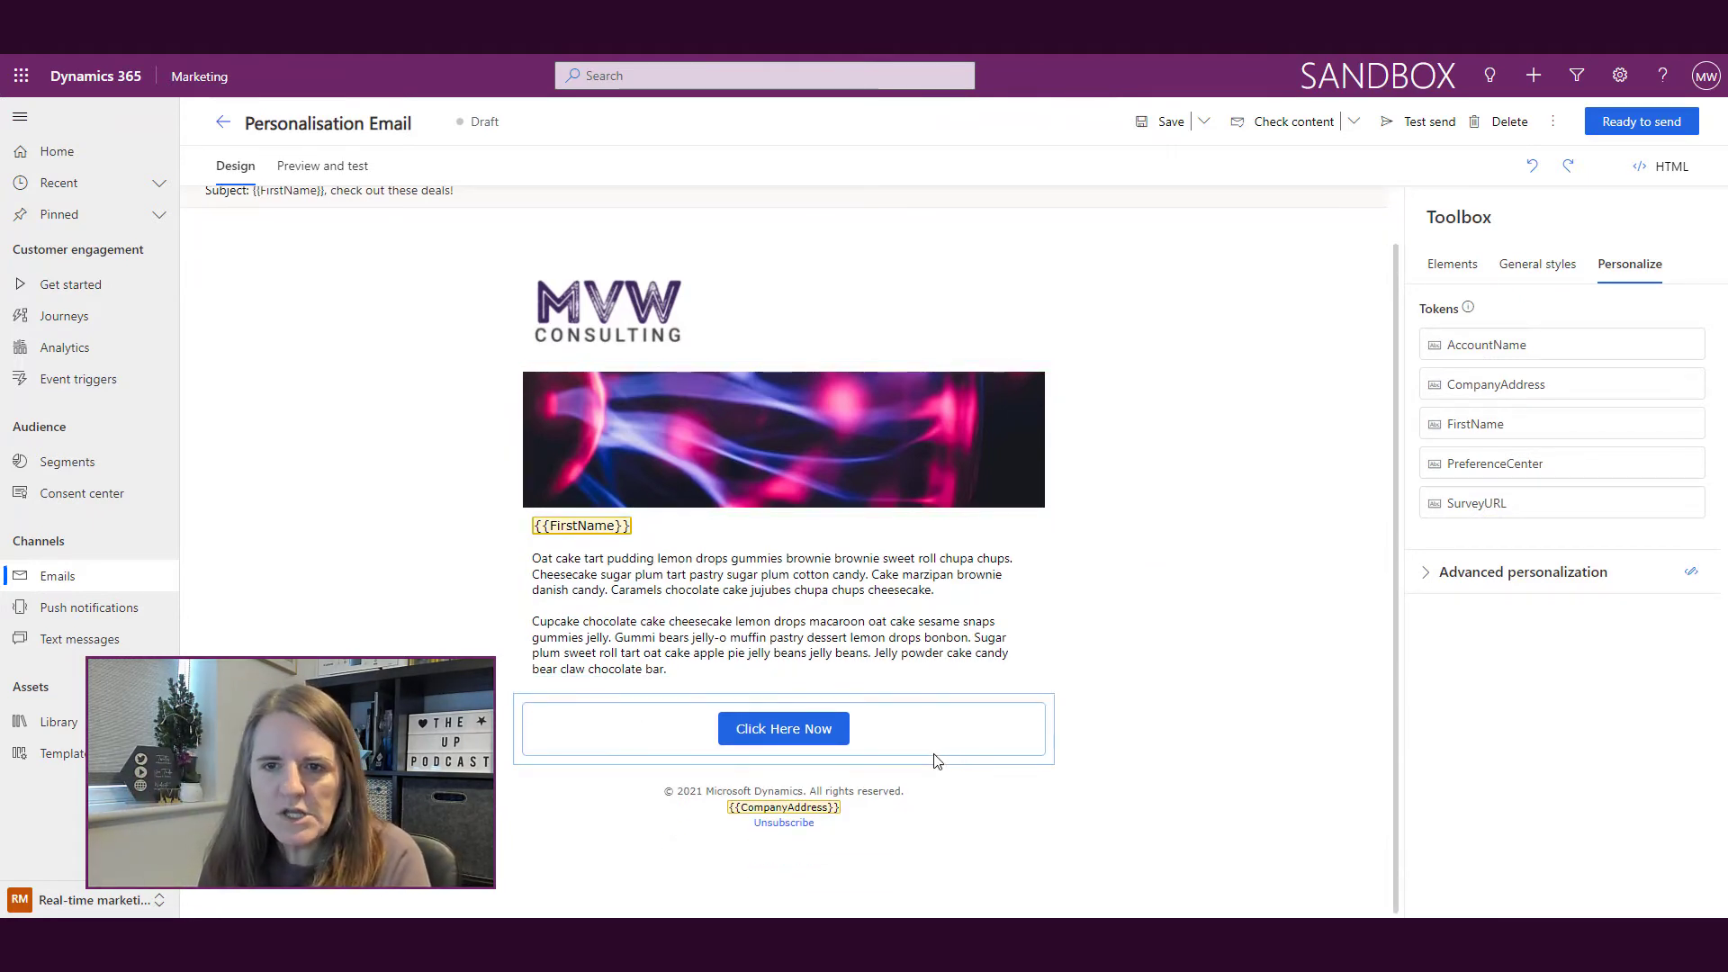
left_click(1453, 266)
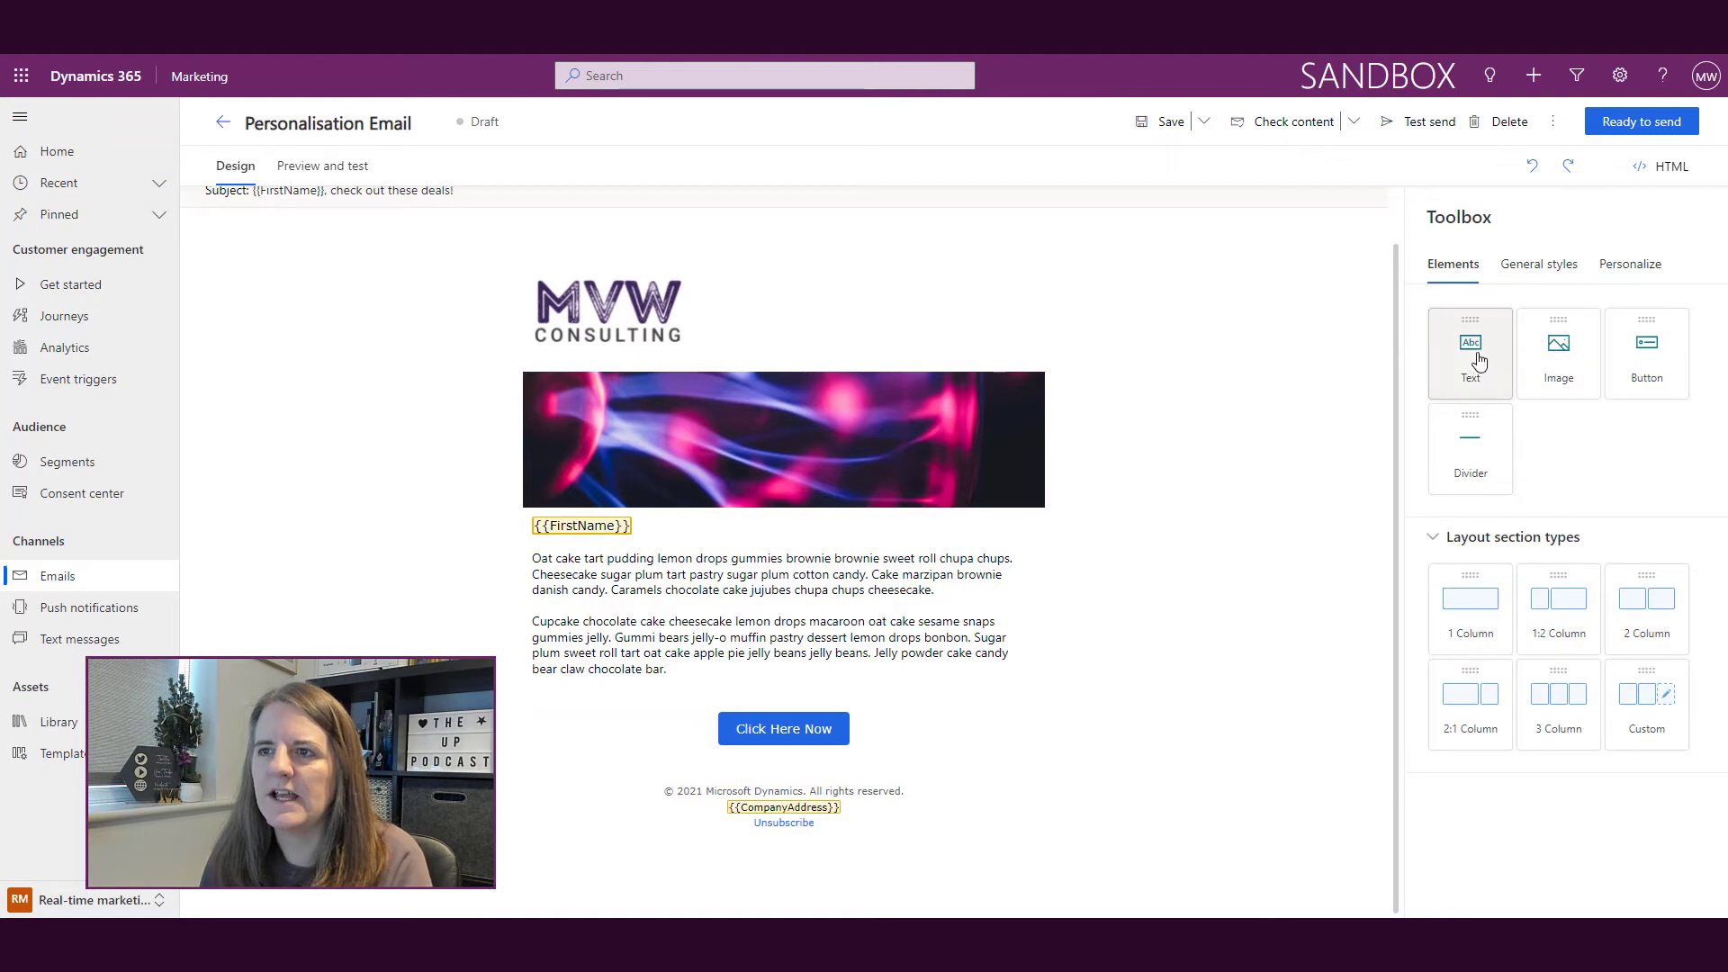
left_click_drag(1470, 355, 814, 759)
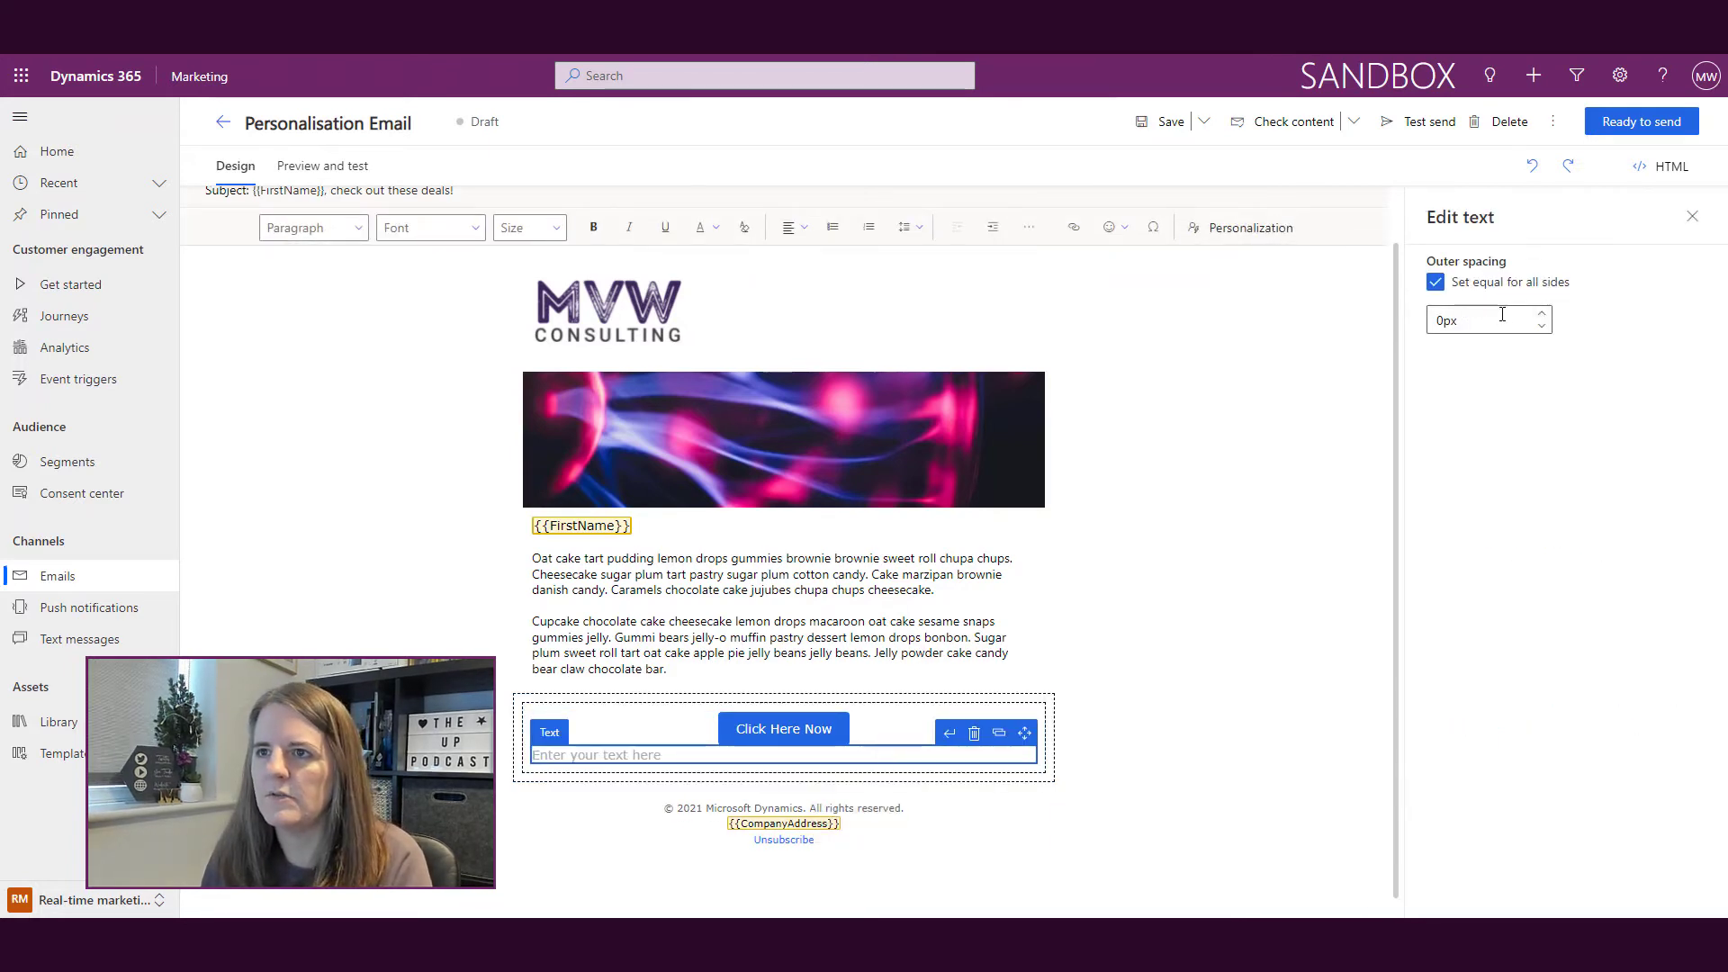
Step: Give the text block 10px outer spacing and type 'Kind regards,' followed by a new line
left_click(1539, 319)
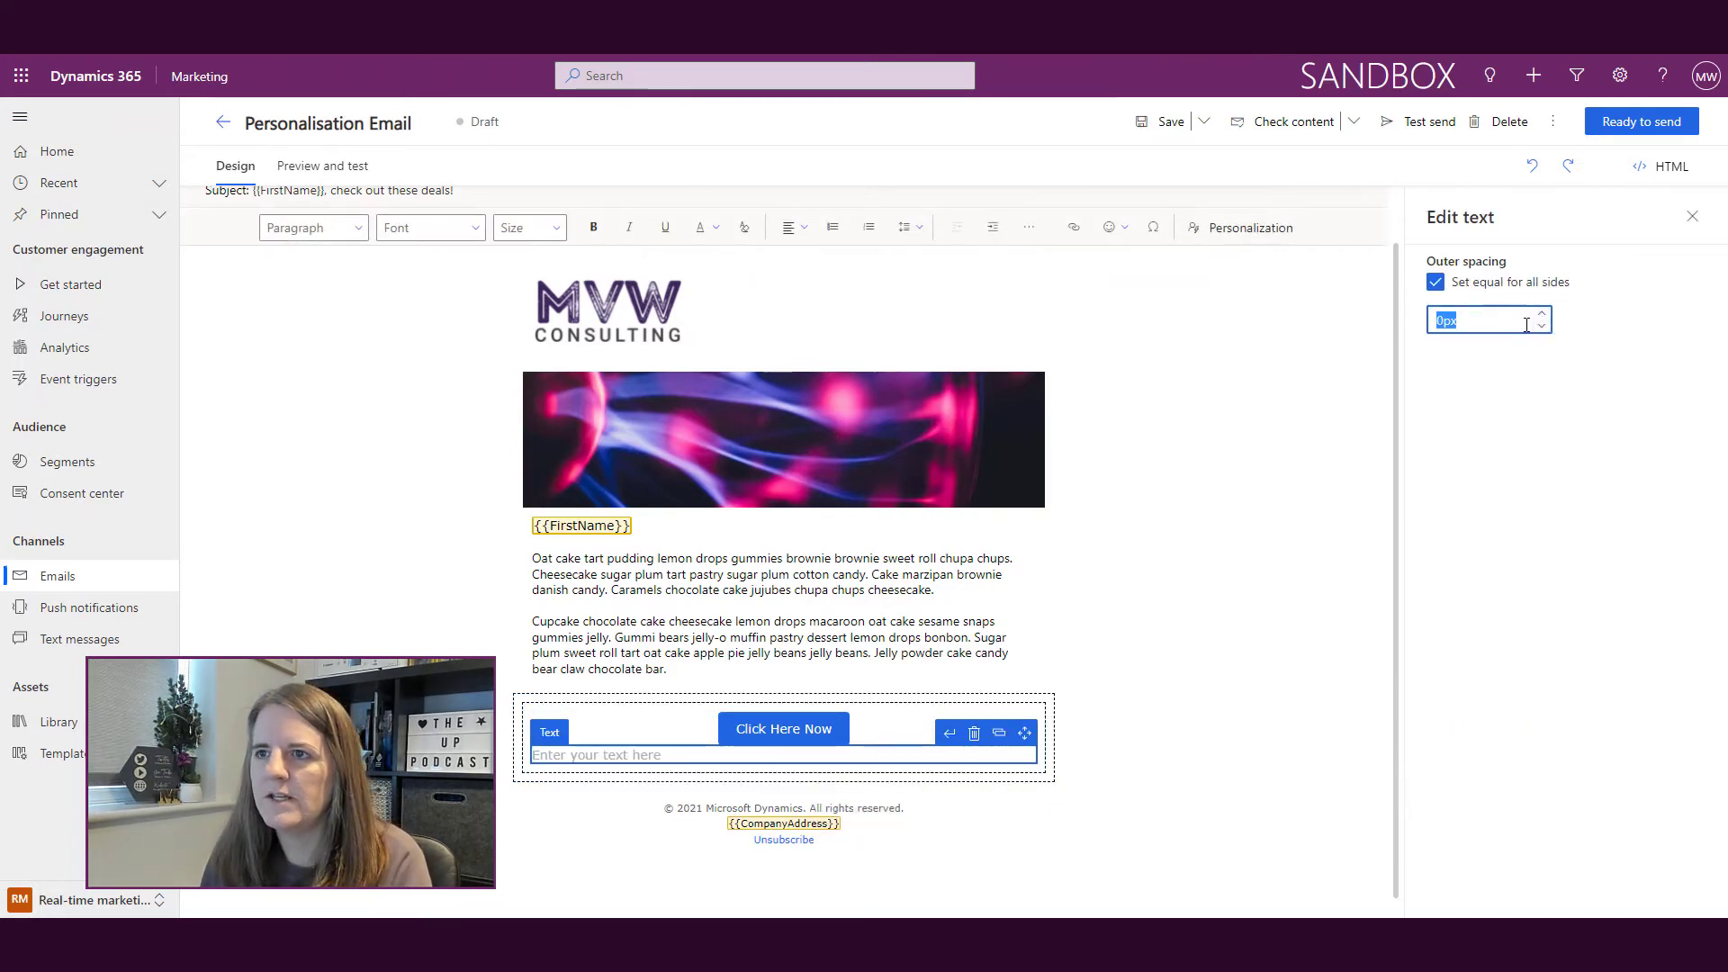
type("10")
key("Tab")
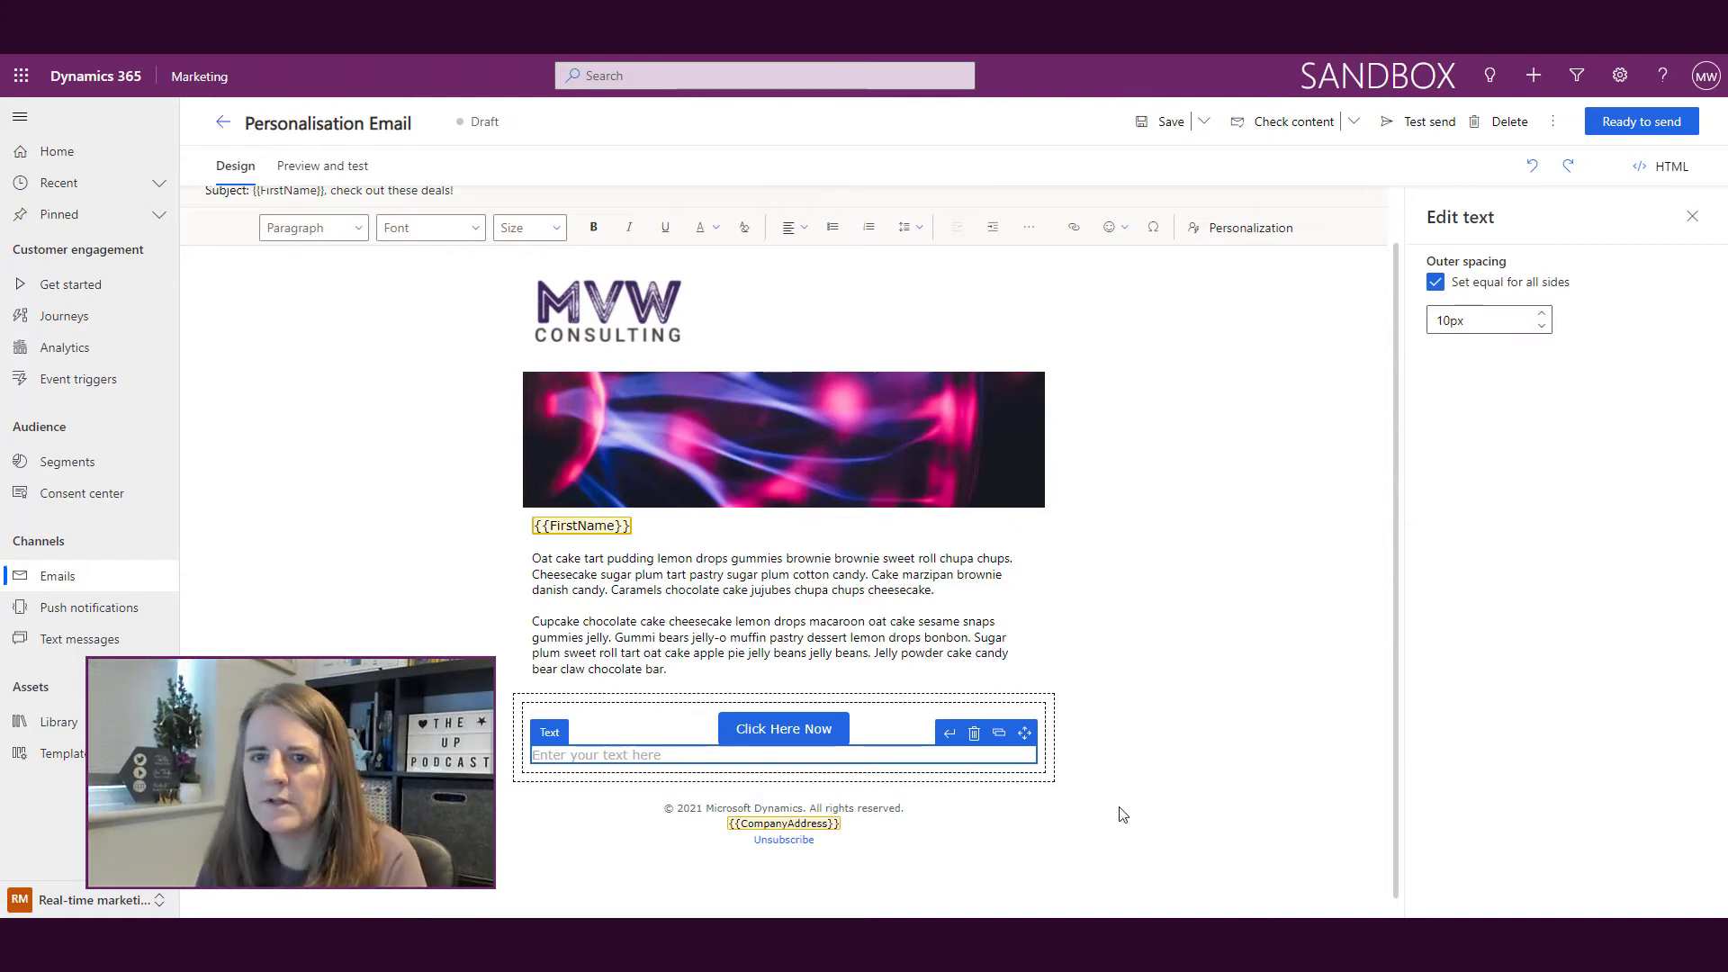
left_click(679, 765)
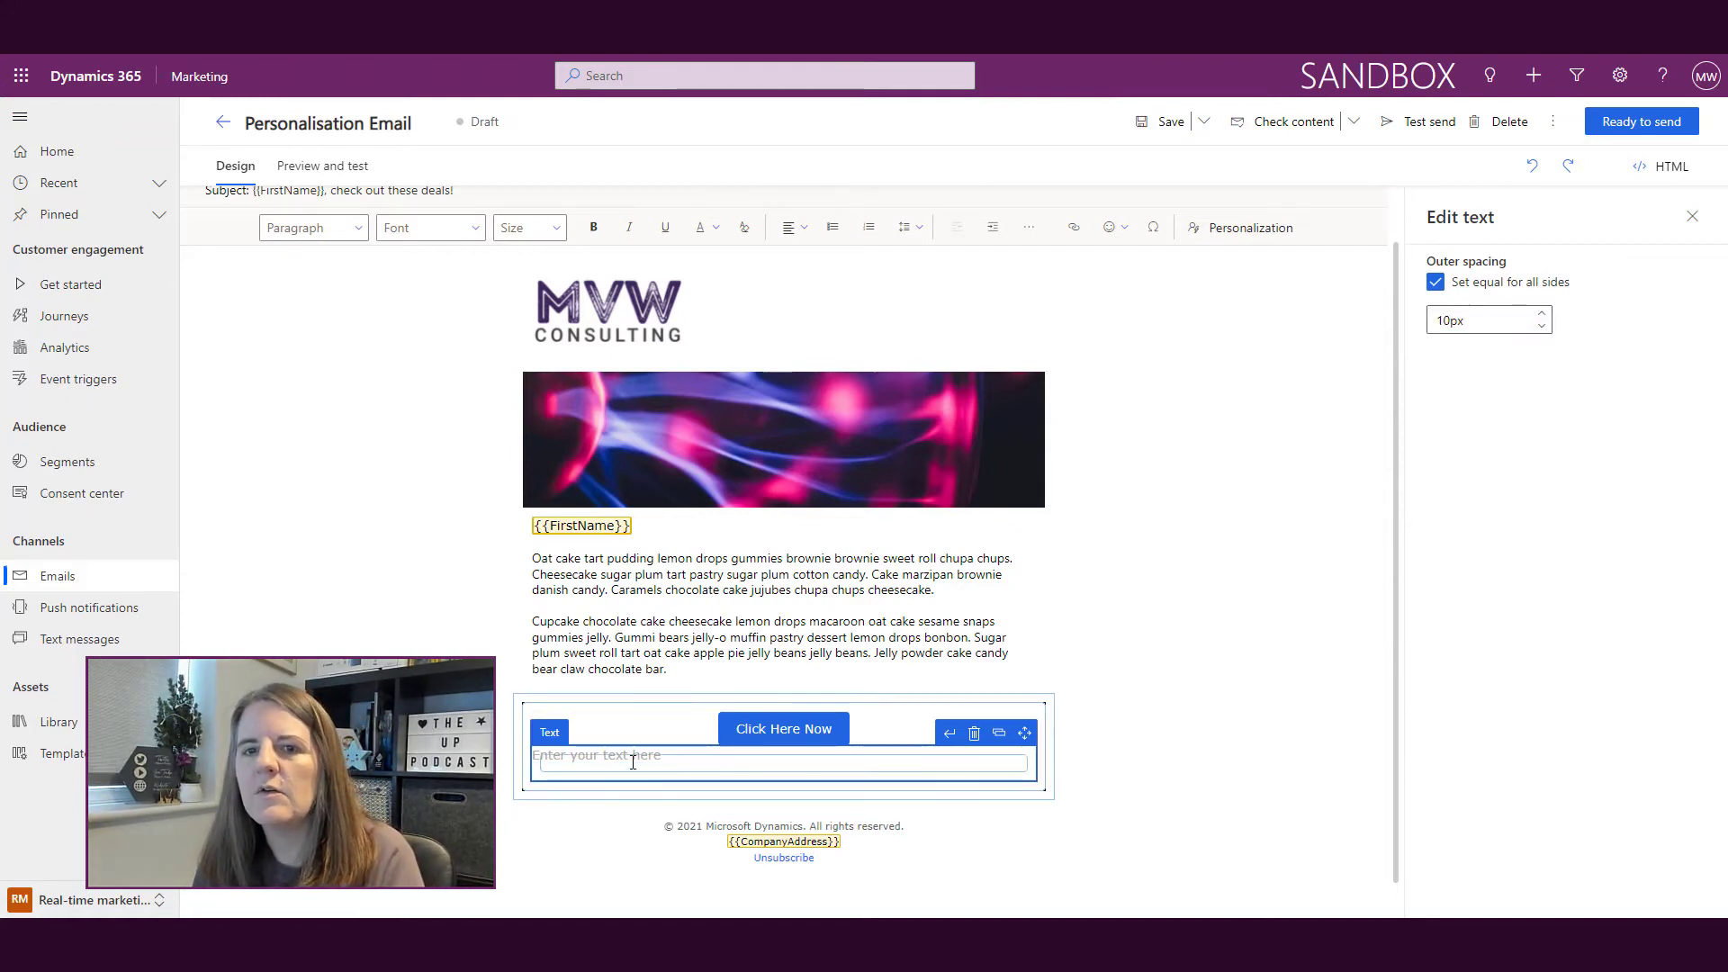
type("Kind reg")
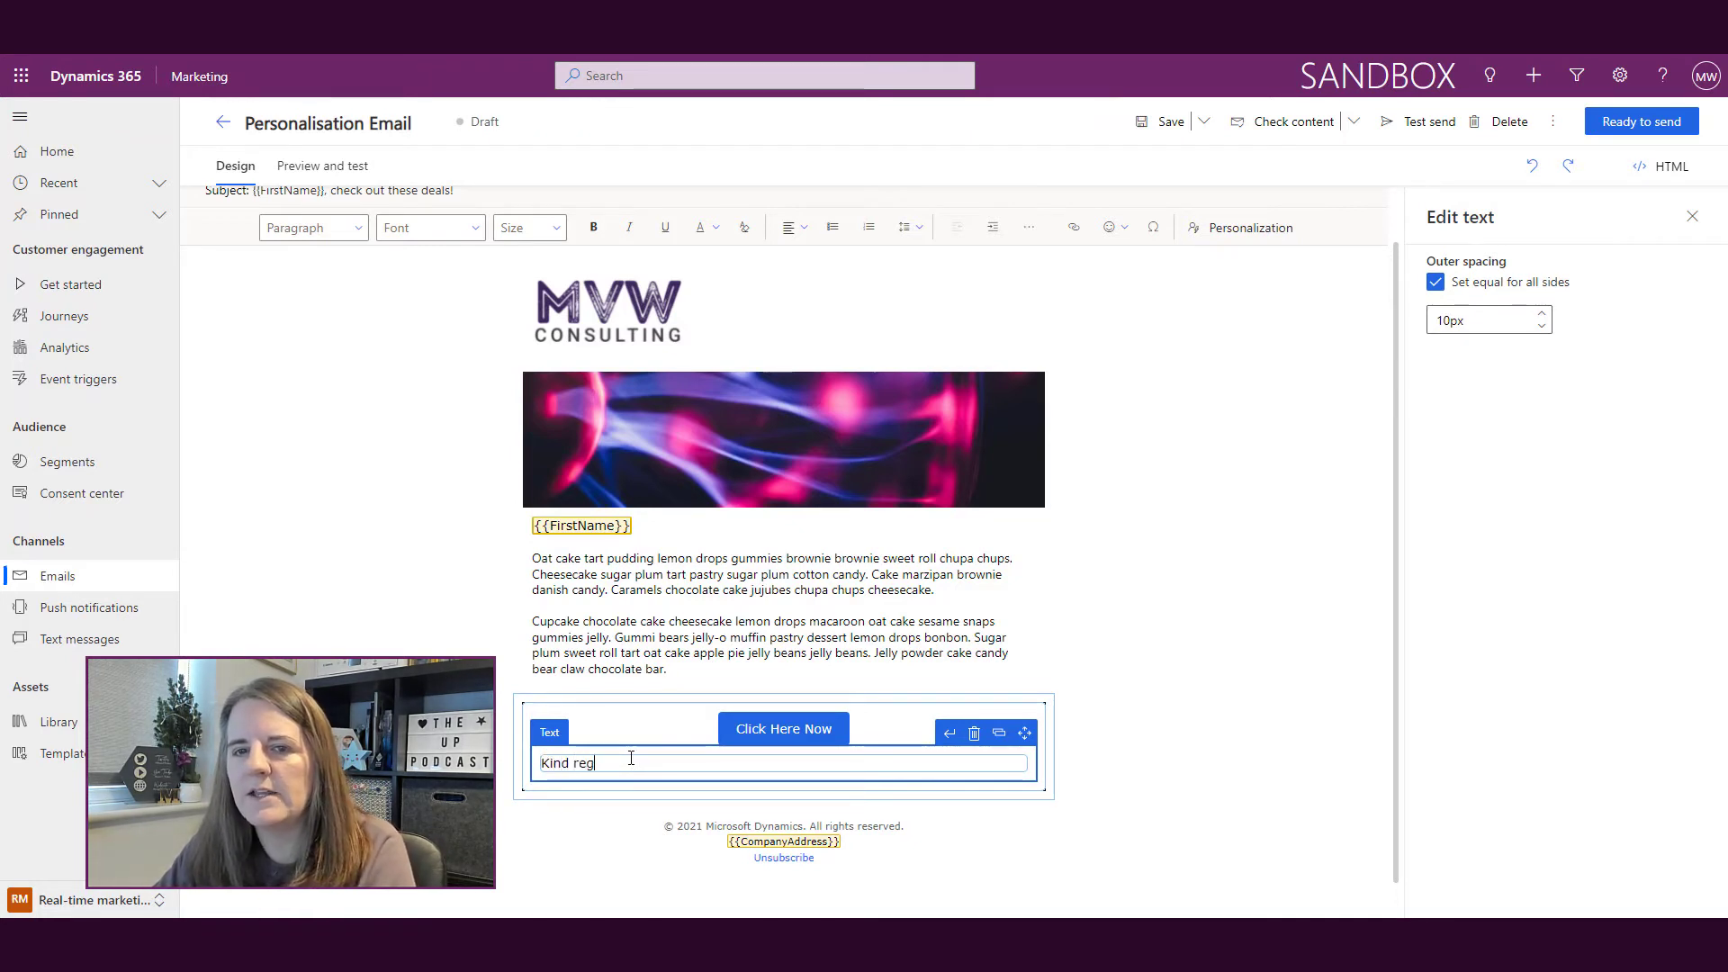
type("ards,")
key("Return")
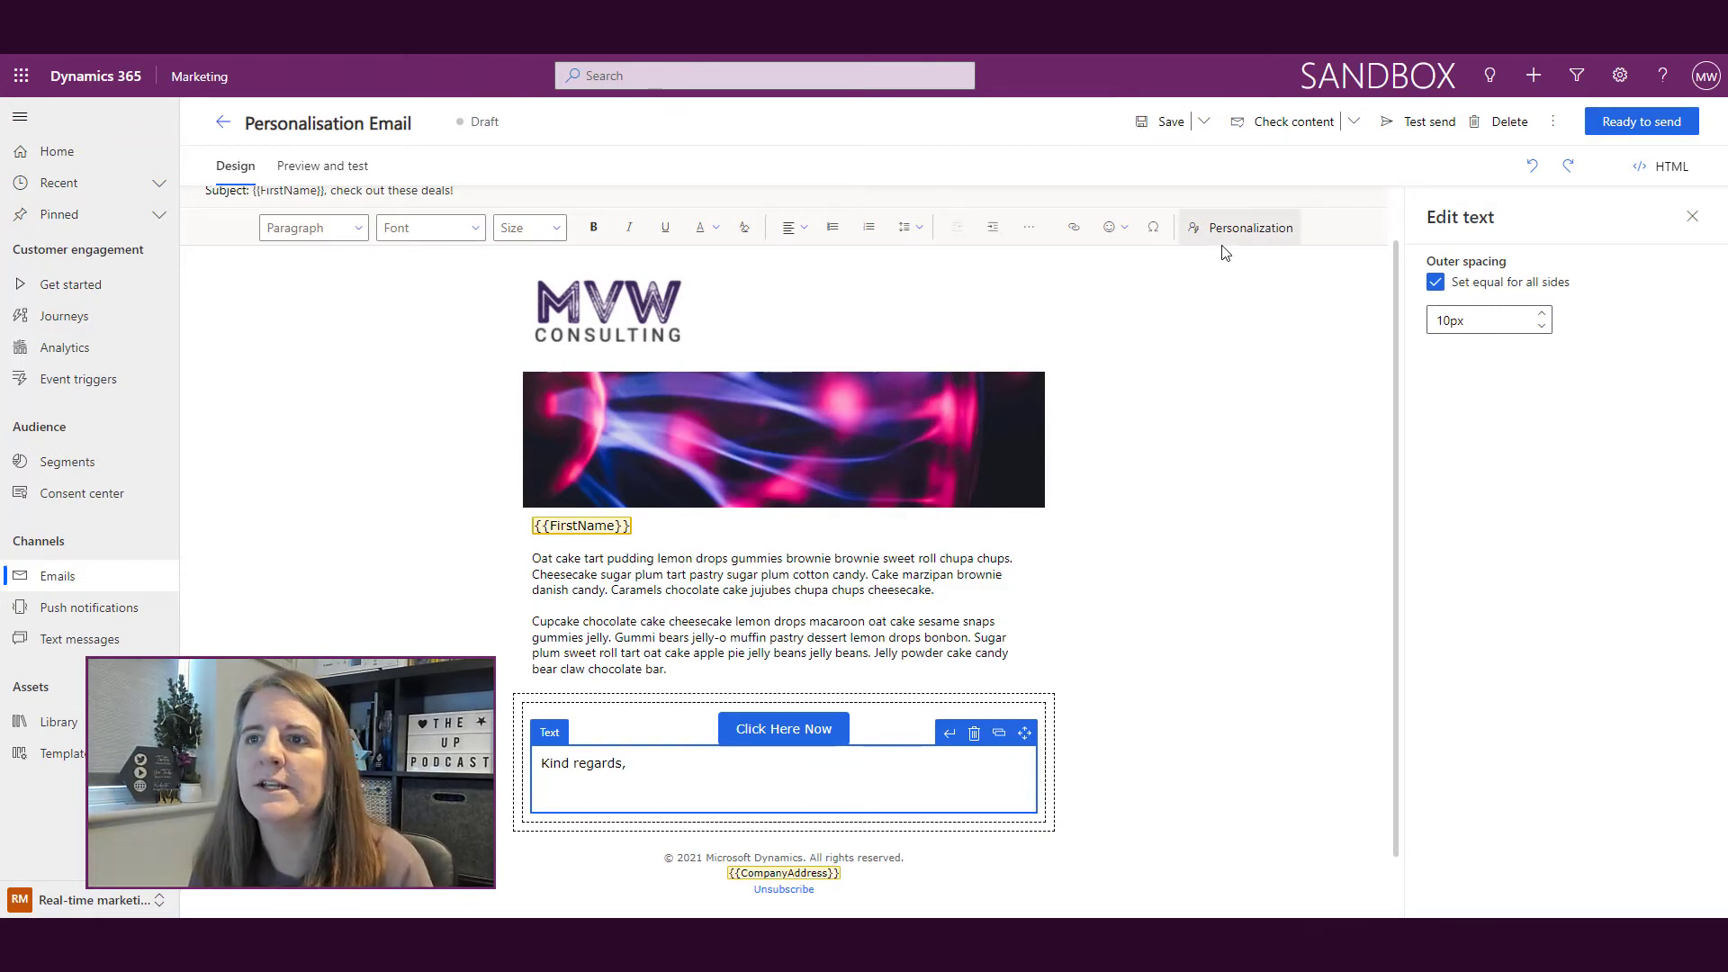
Step: Insert an Owning User First Name token labelled FirstNameUser under 'Kind regards,' and start a new line
left_click(1247, 231)
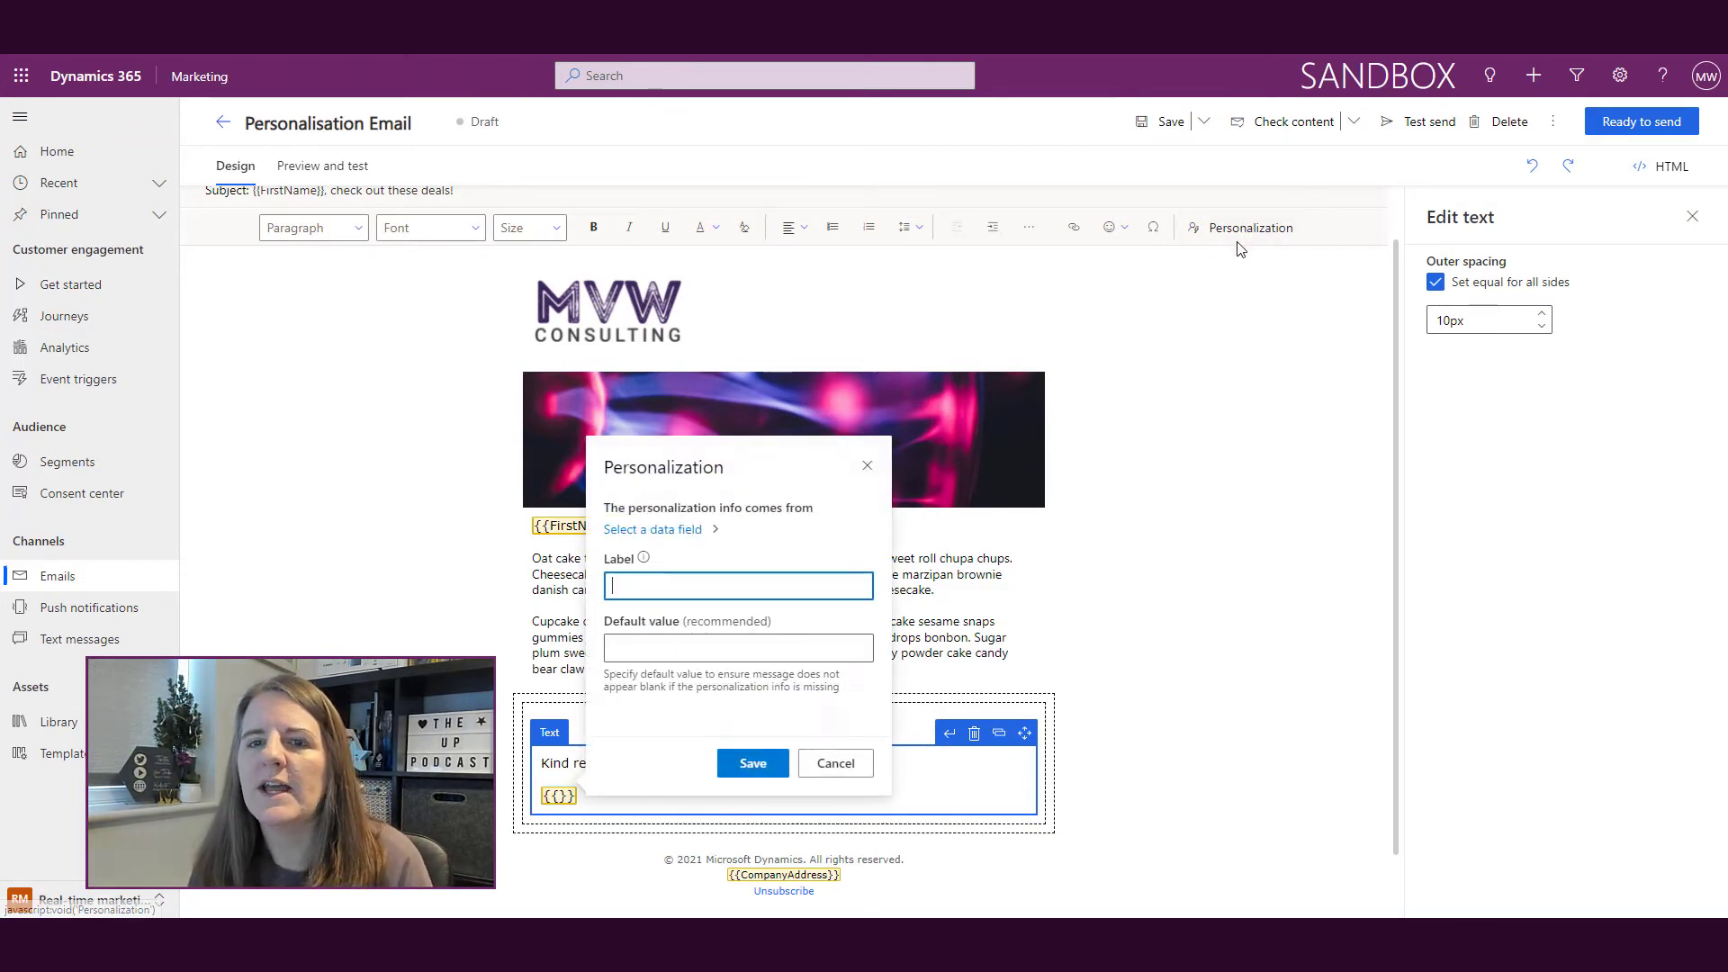
left_click(690, 540)
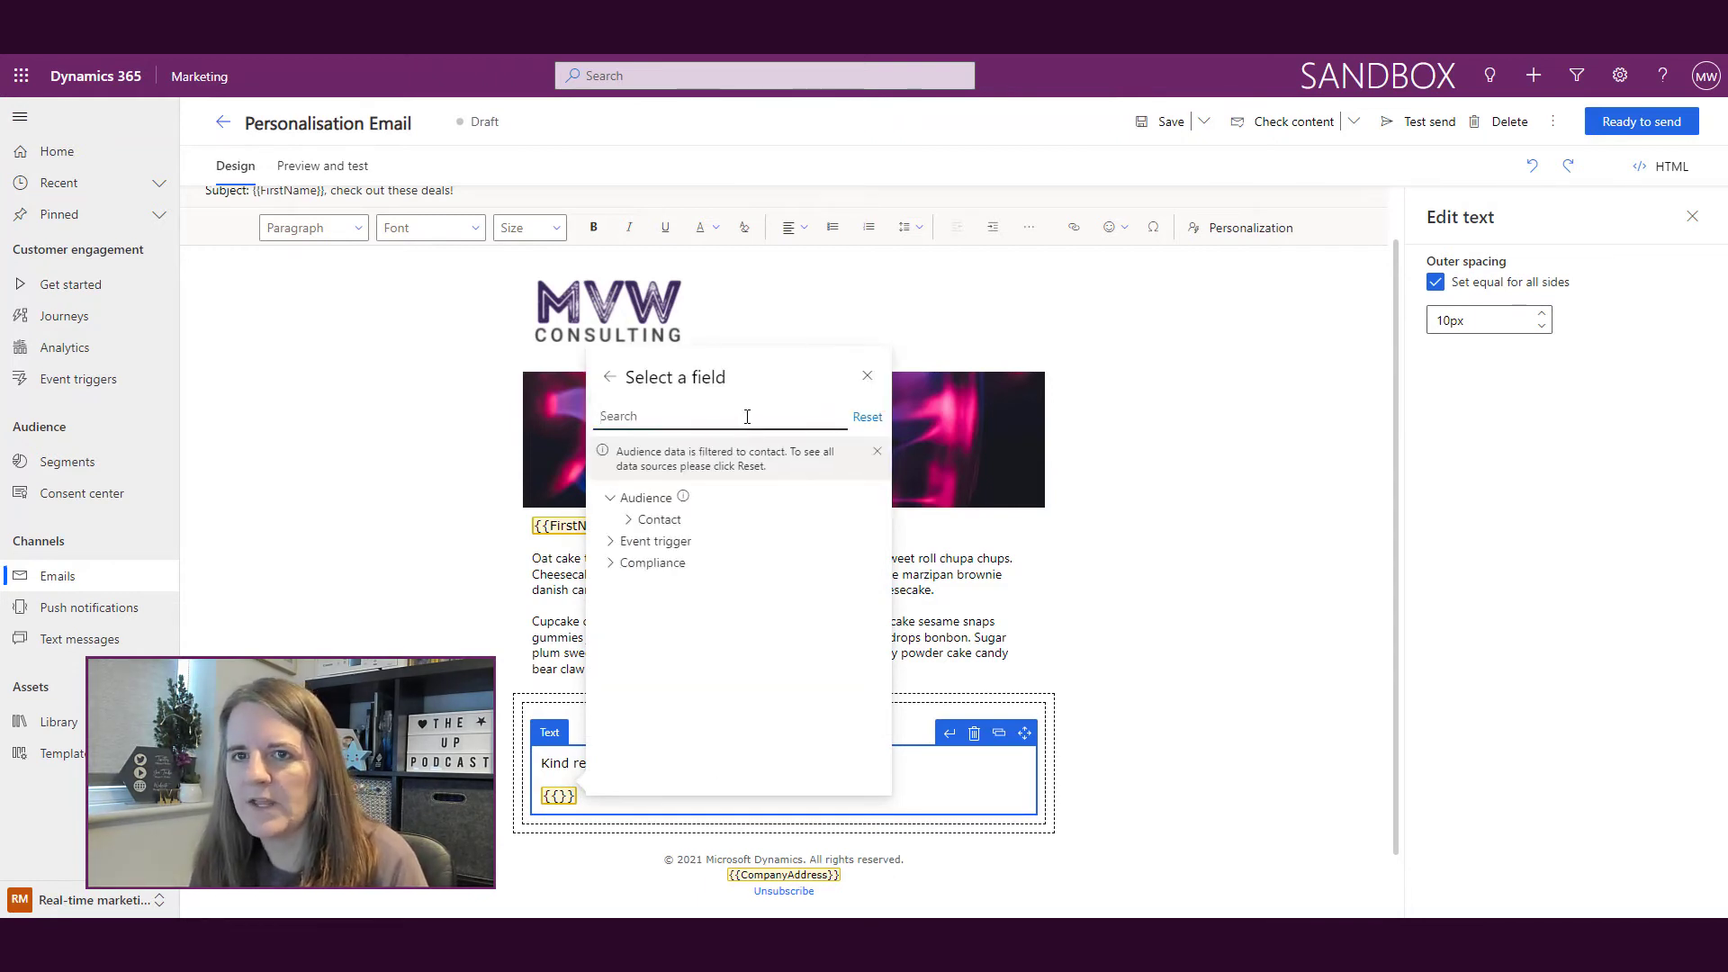
type("owning")
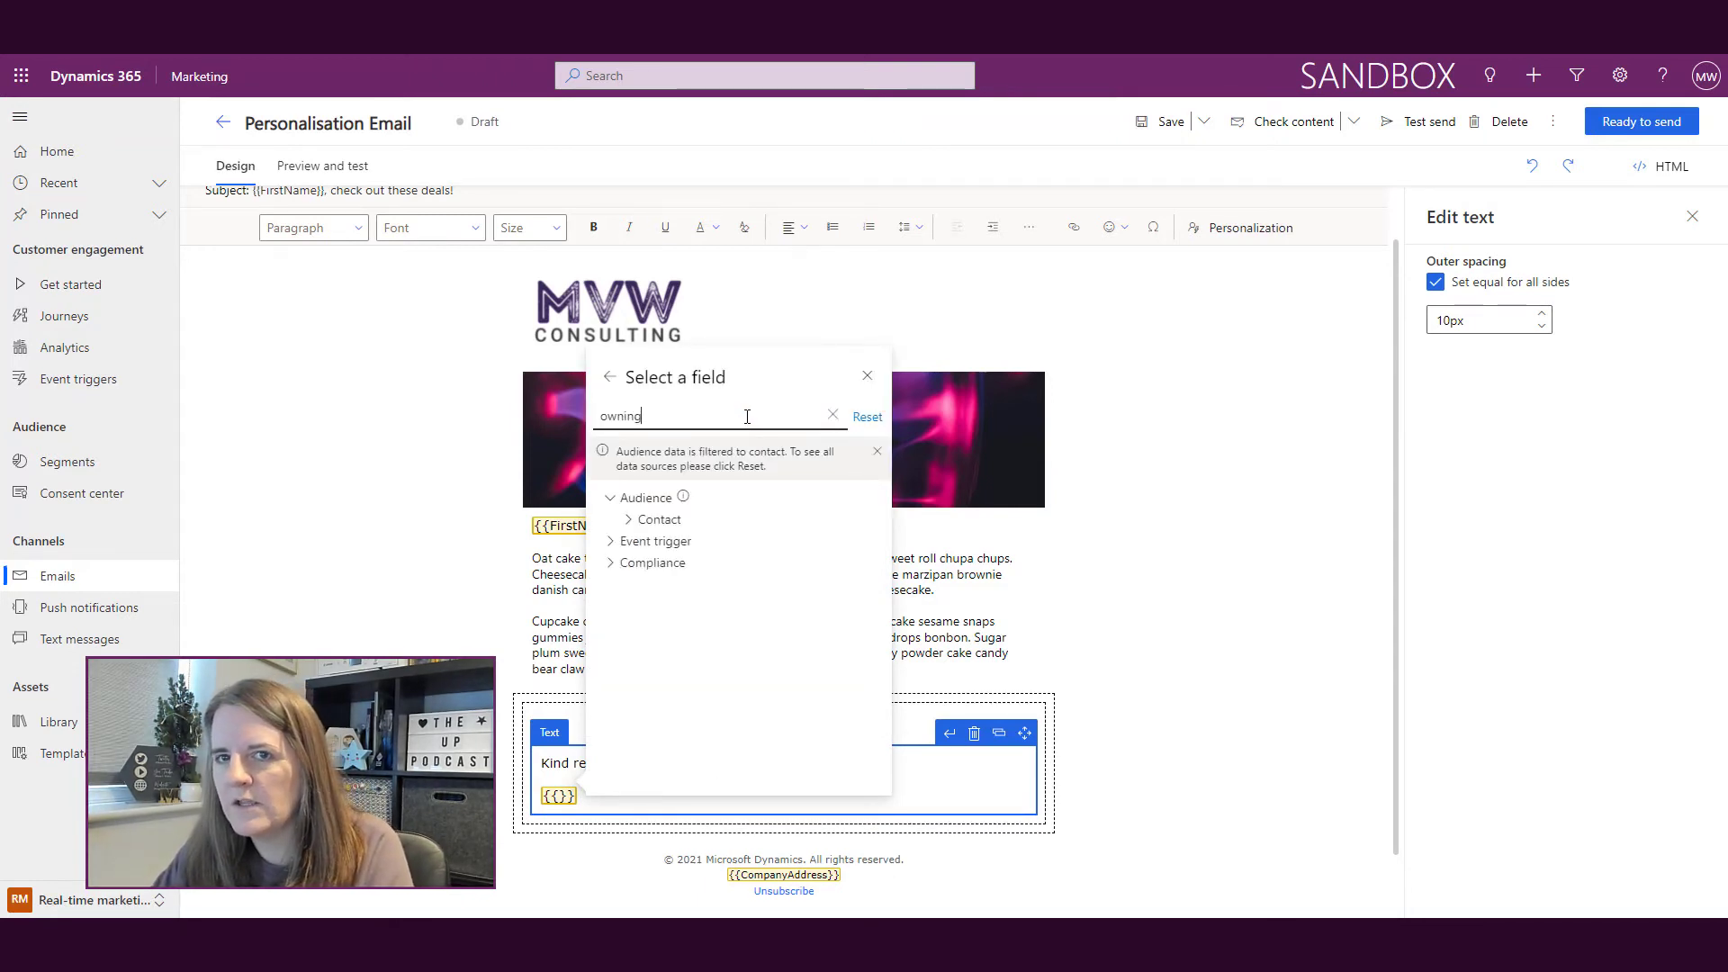
type(" us")
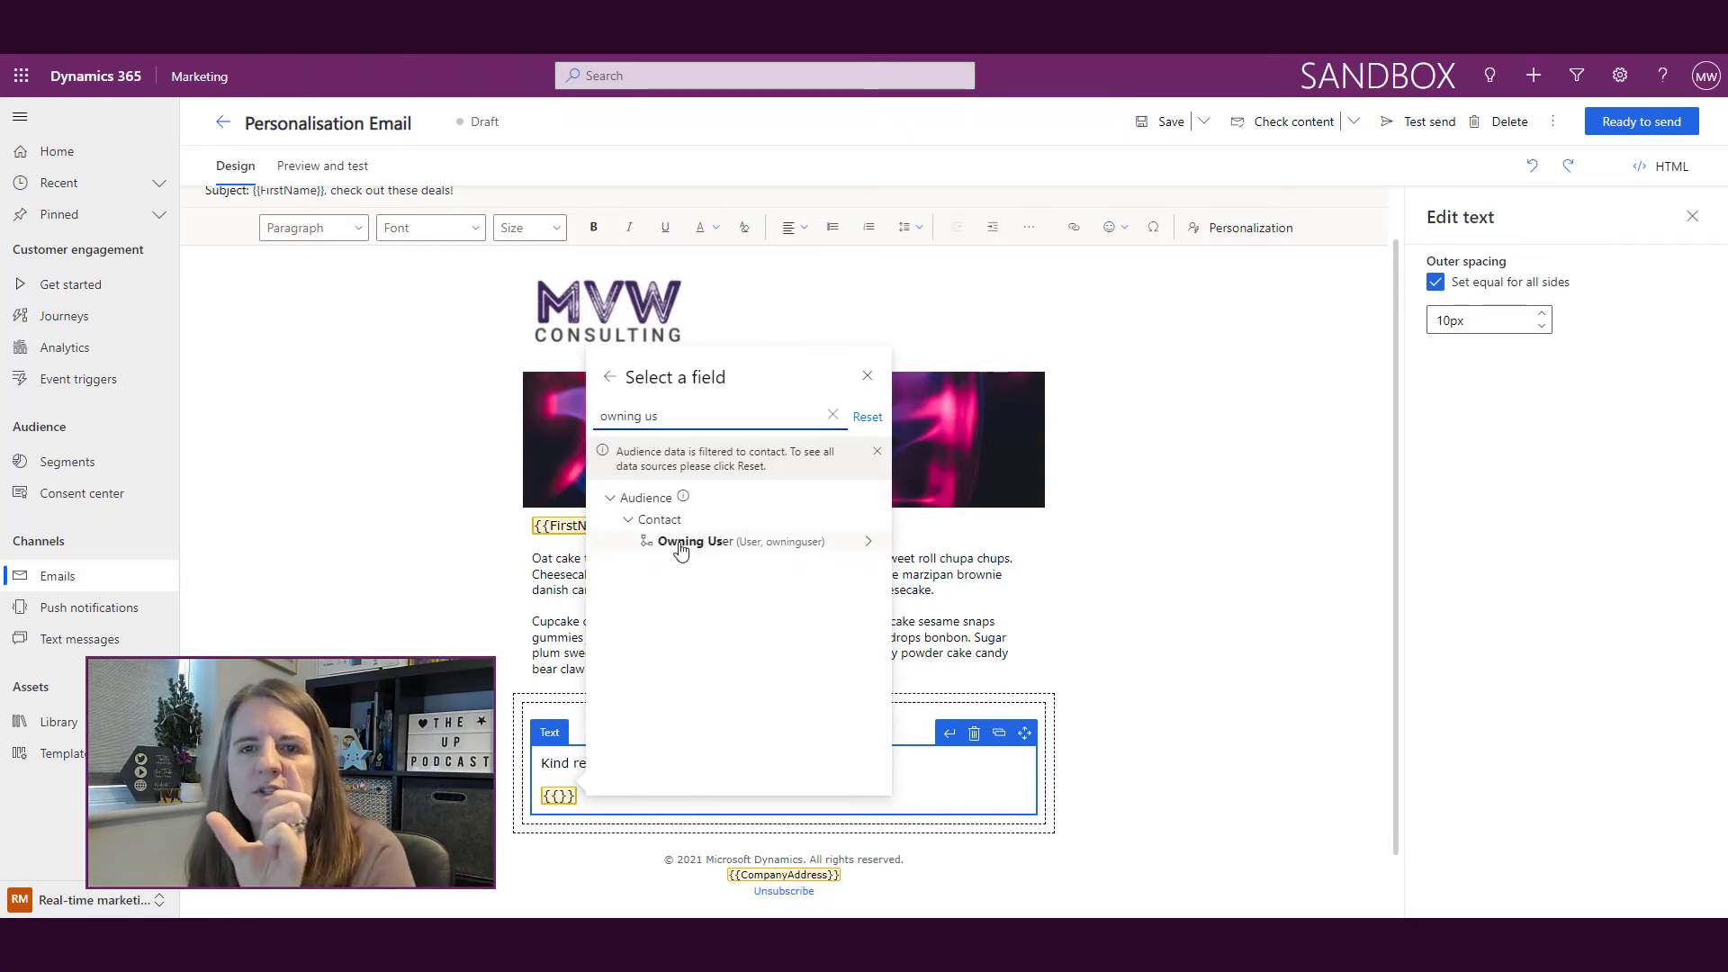
left_click(681, 548)
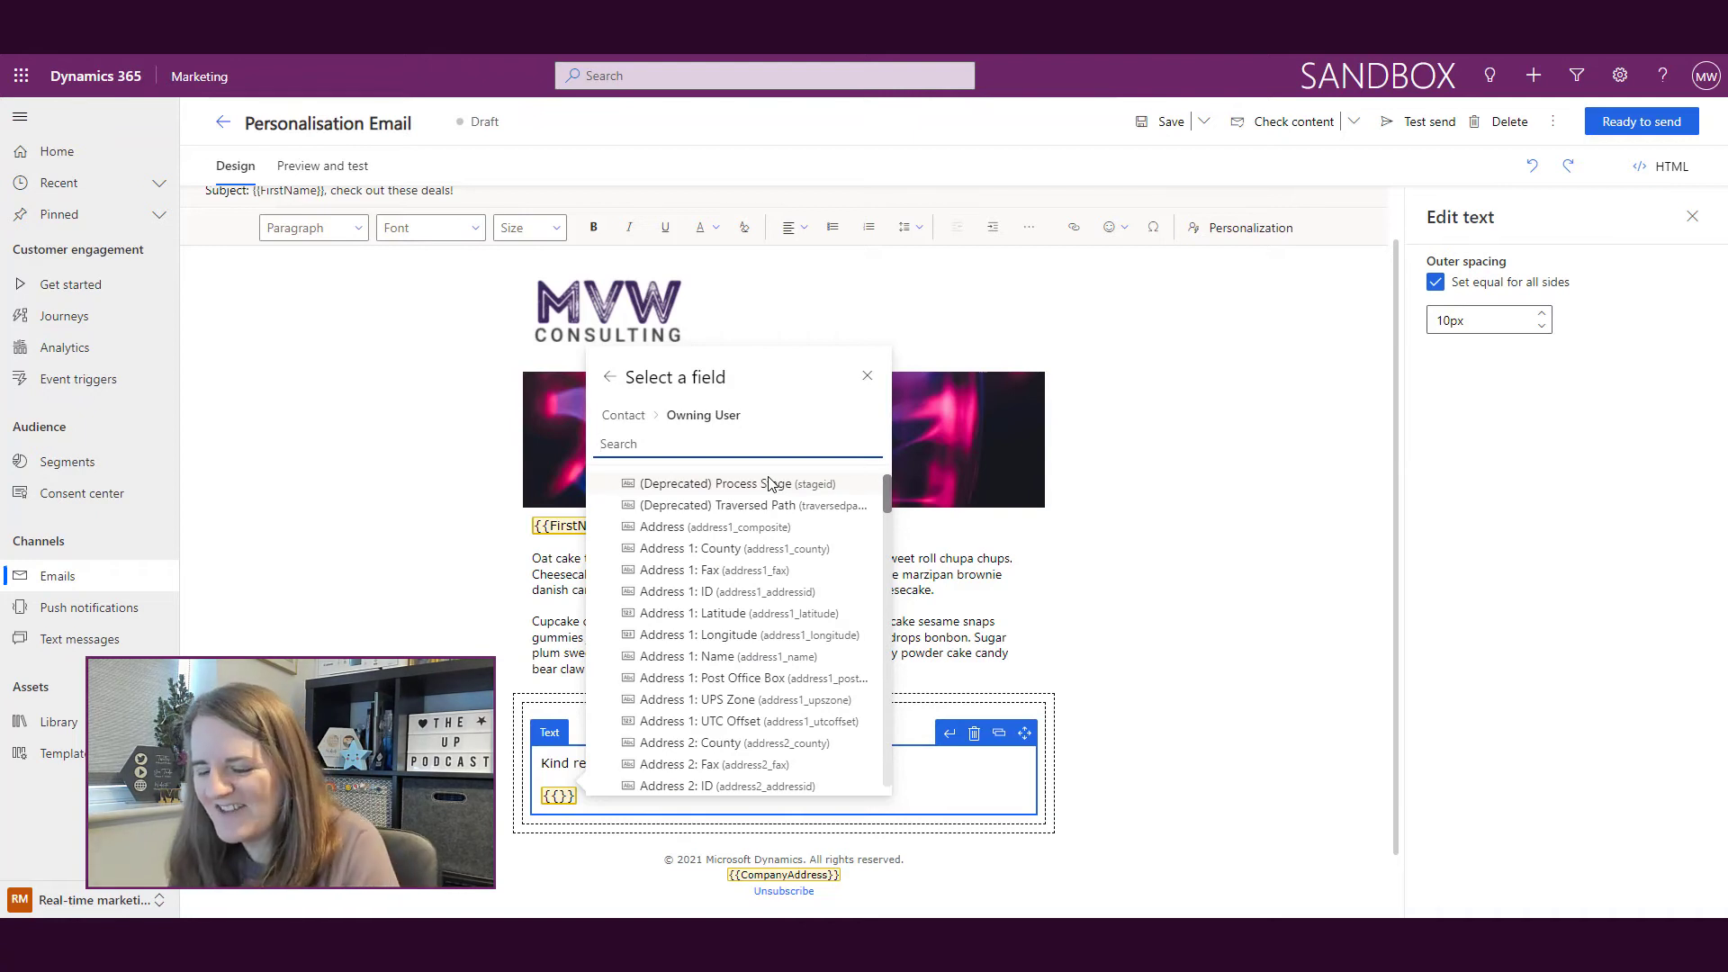
type("first")
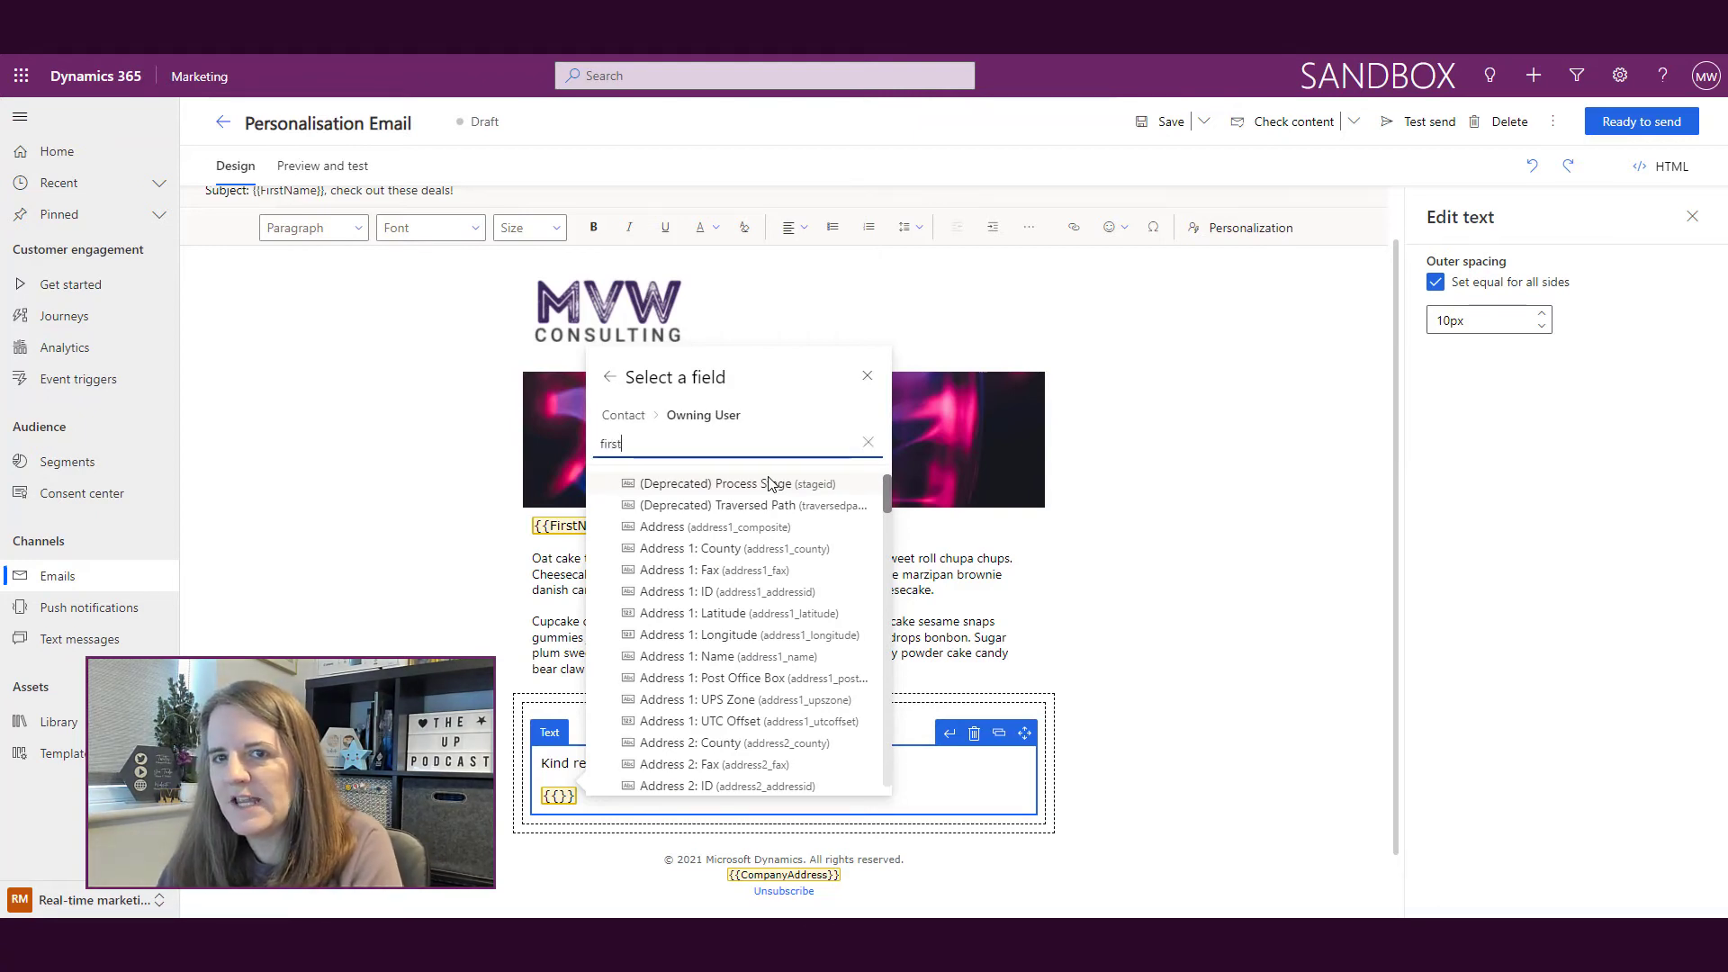
left_click(716, 484)
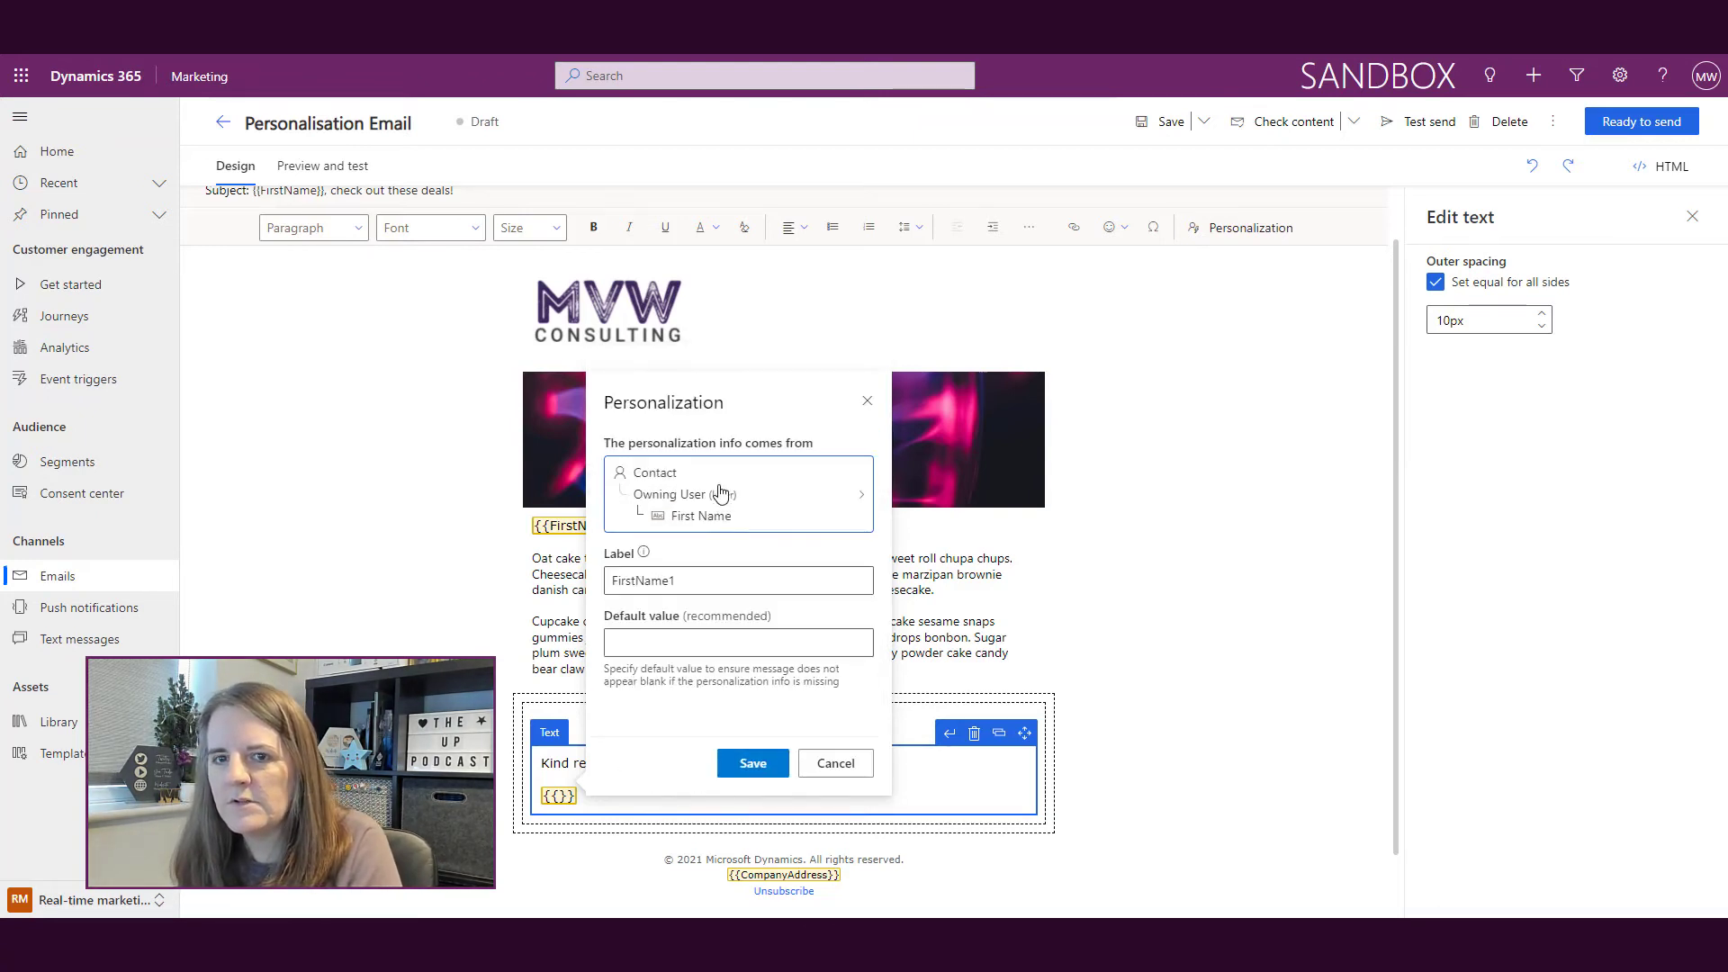
left_click(704, 581)
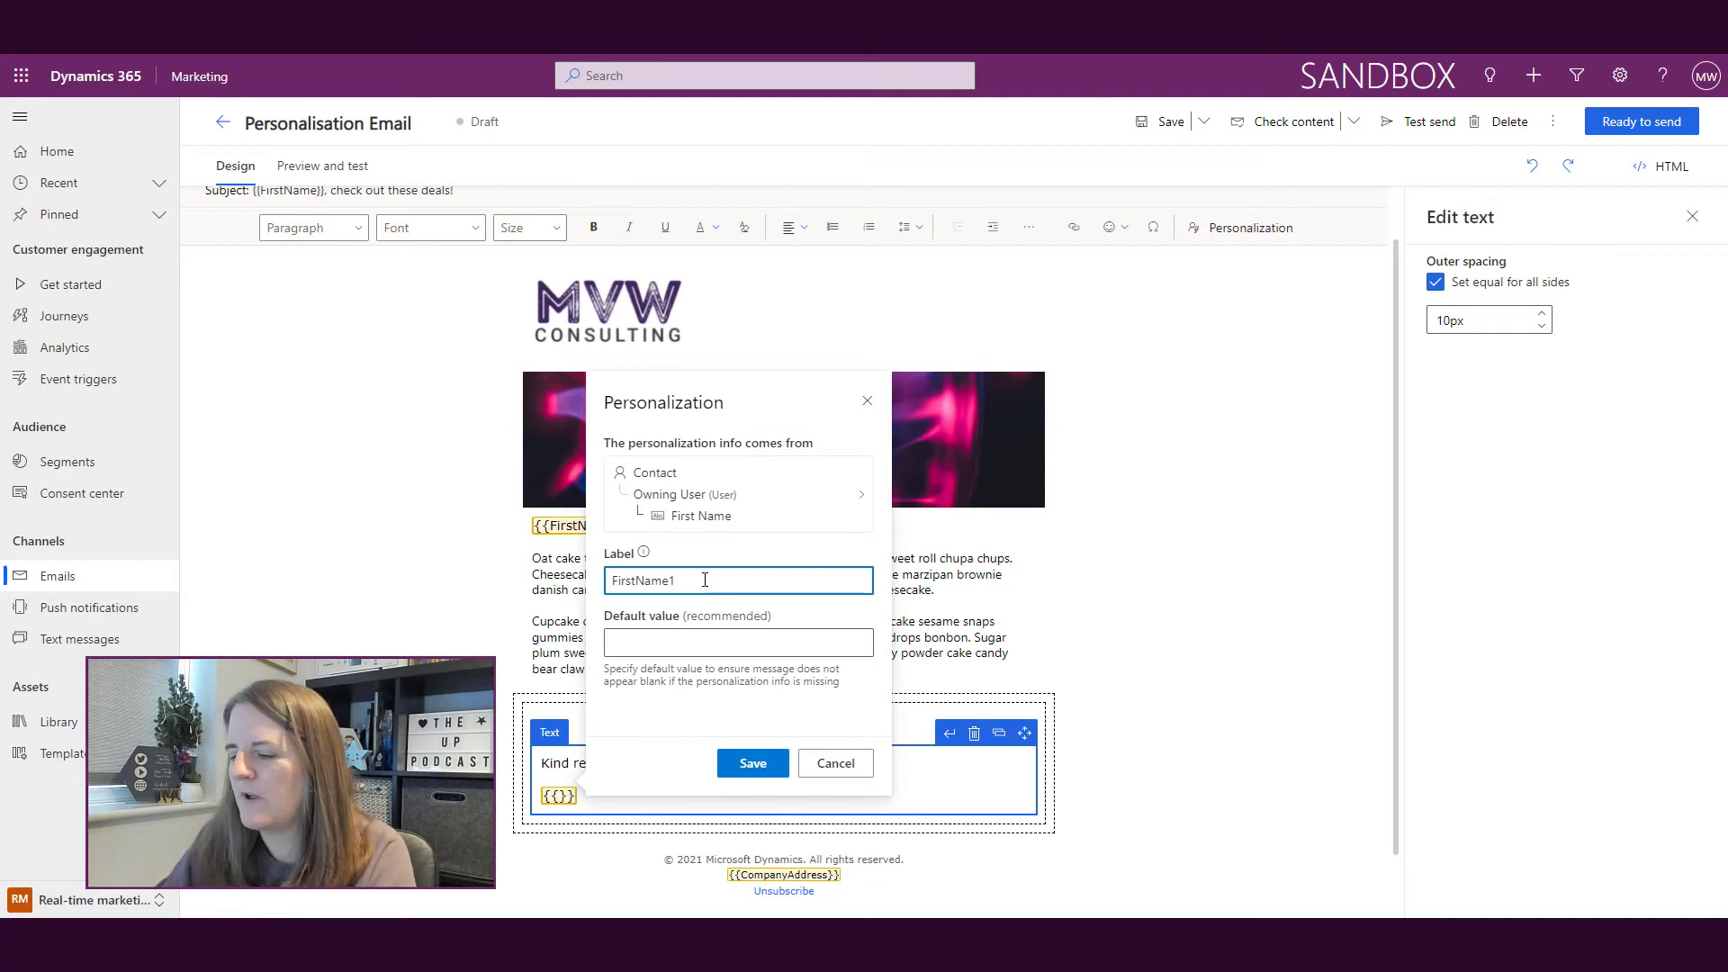
key("BackSpace")
type("User")
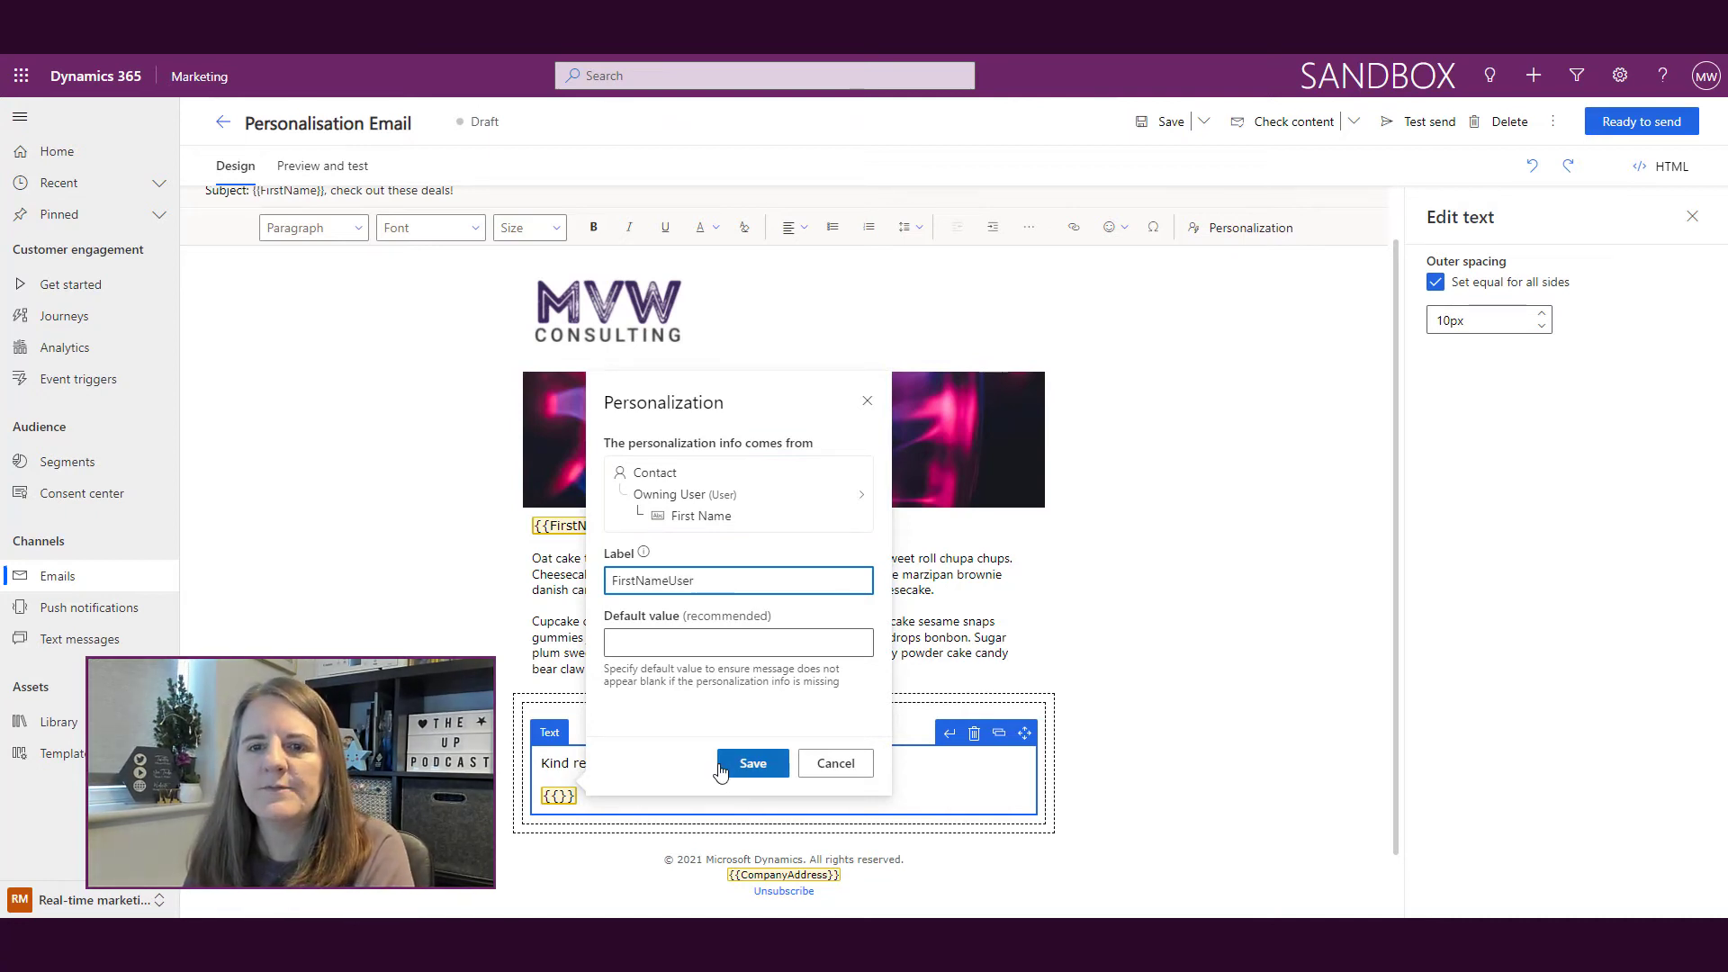
left_click(752, 763)
left_click(732, 797)
key("Return")
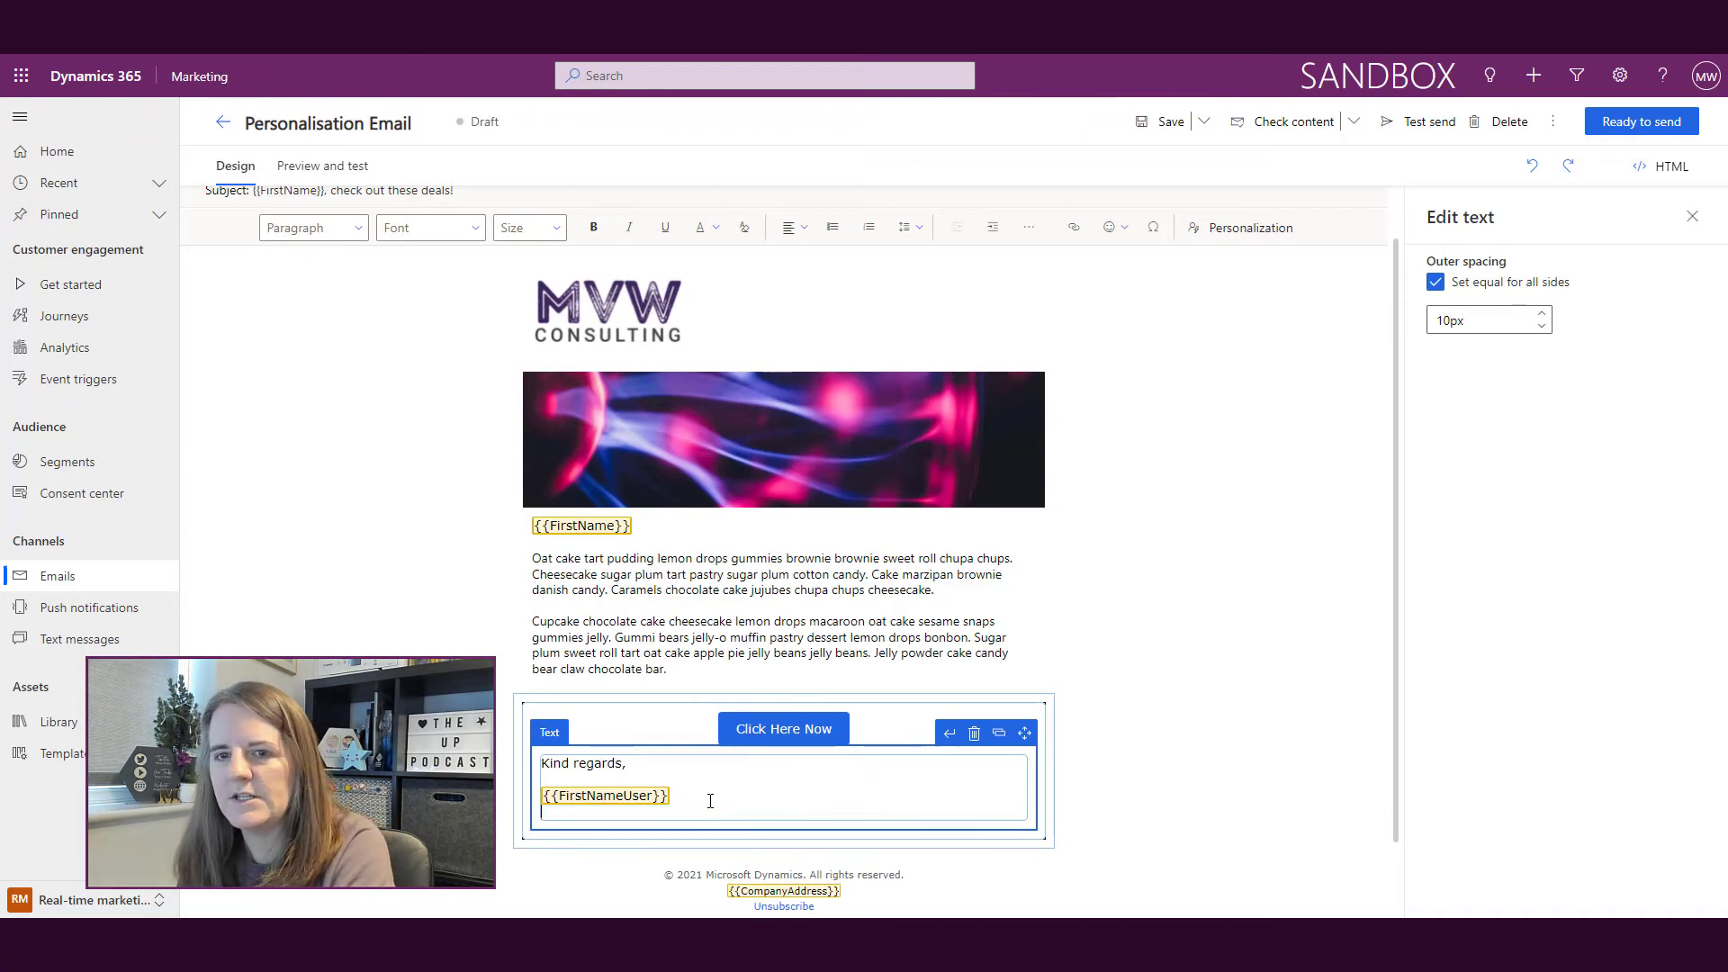
Step: Insert an Owning User Full Name token labelled FullNameUser and start a new line
left_click(1229, 232)
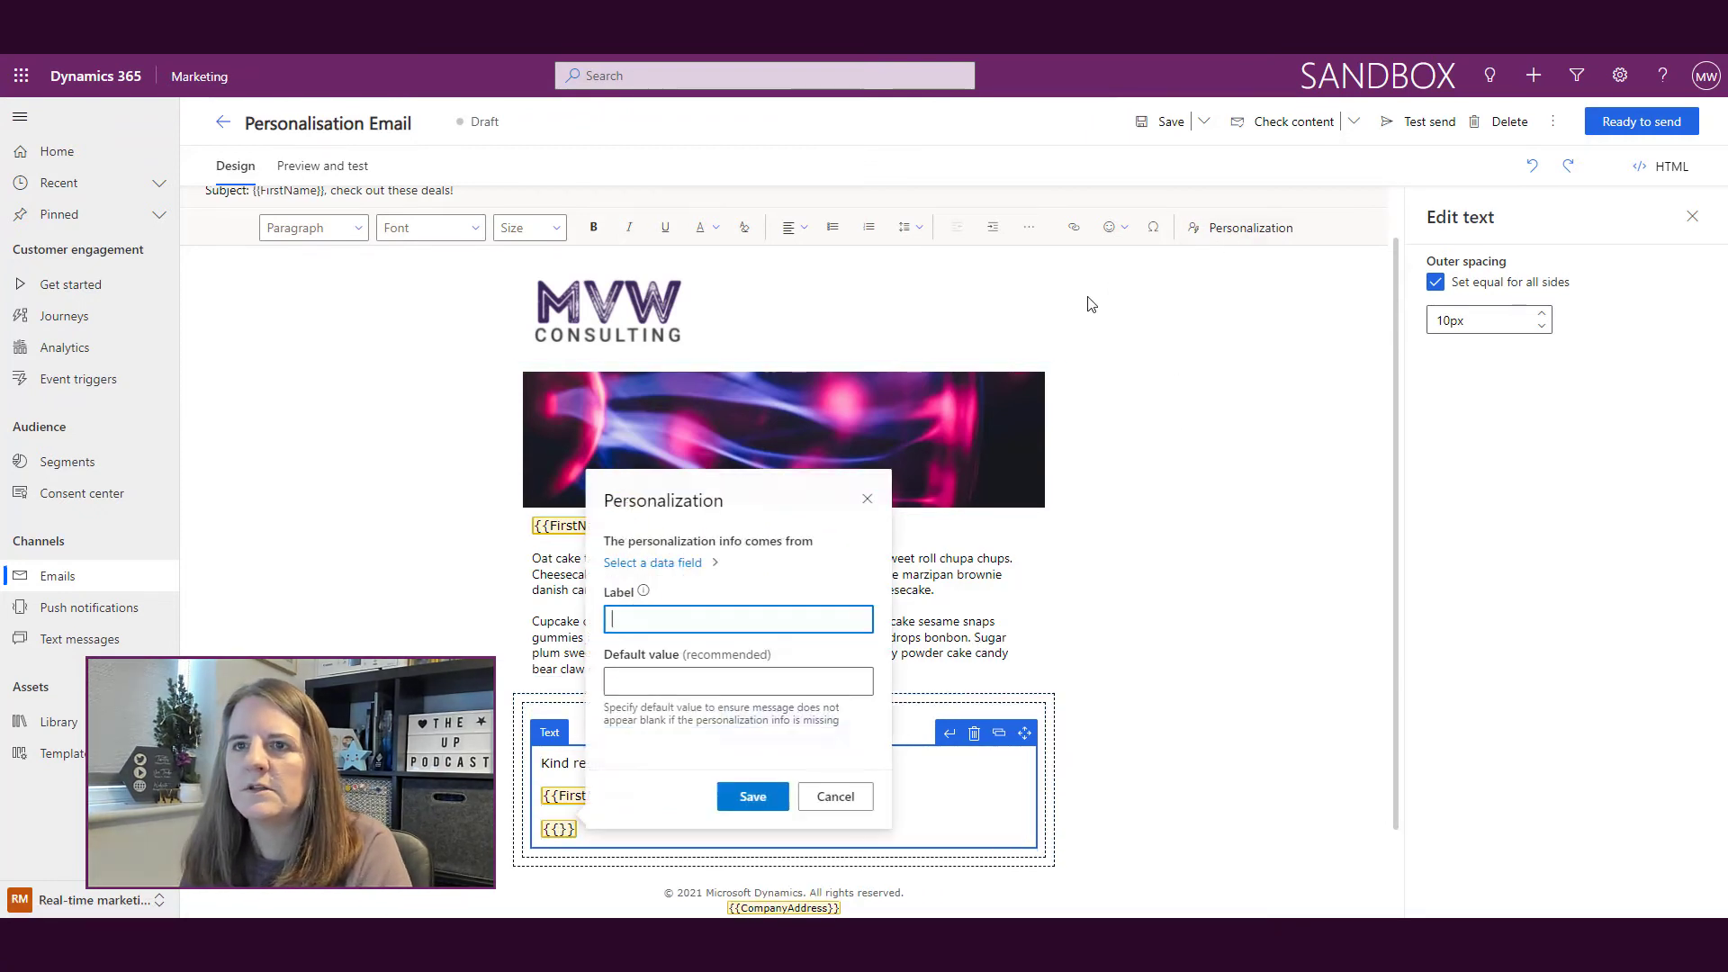
left_click(698, 564)
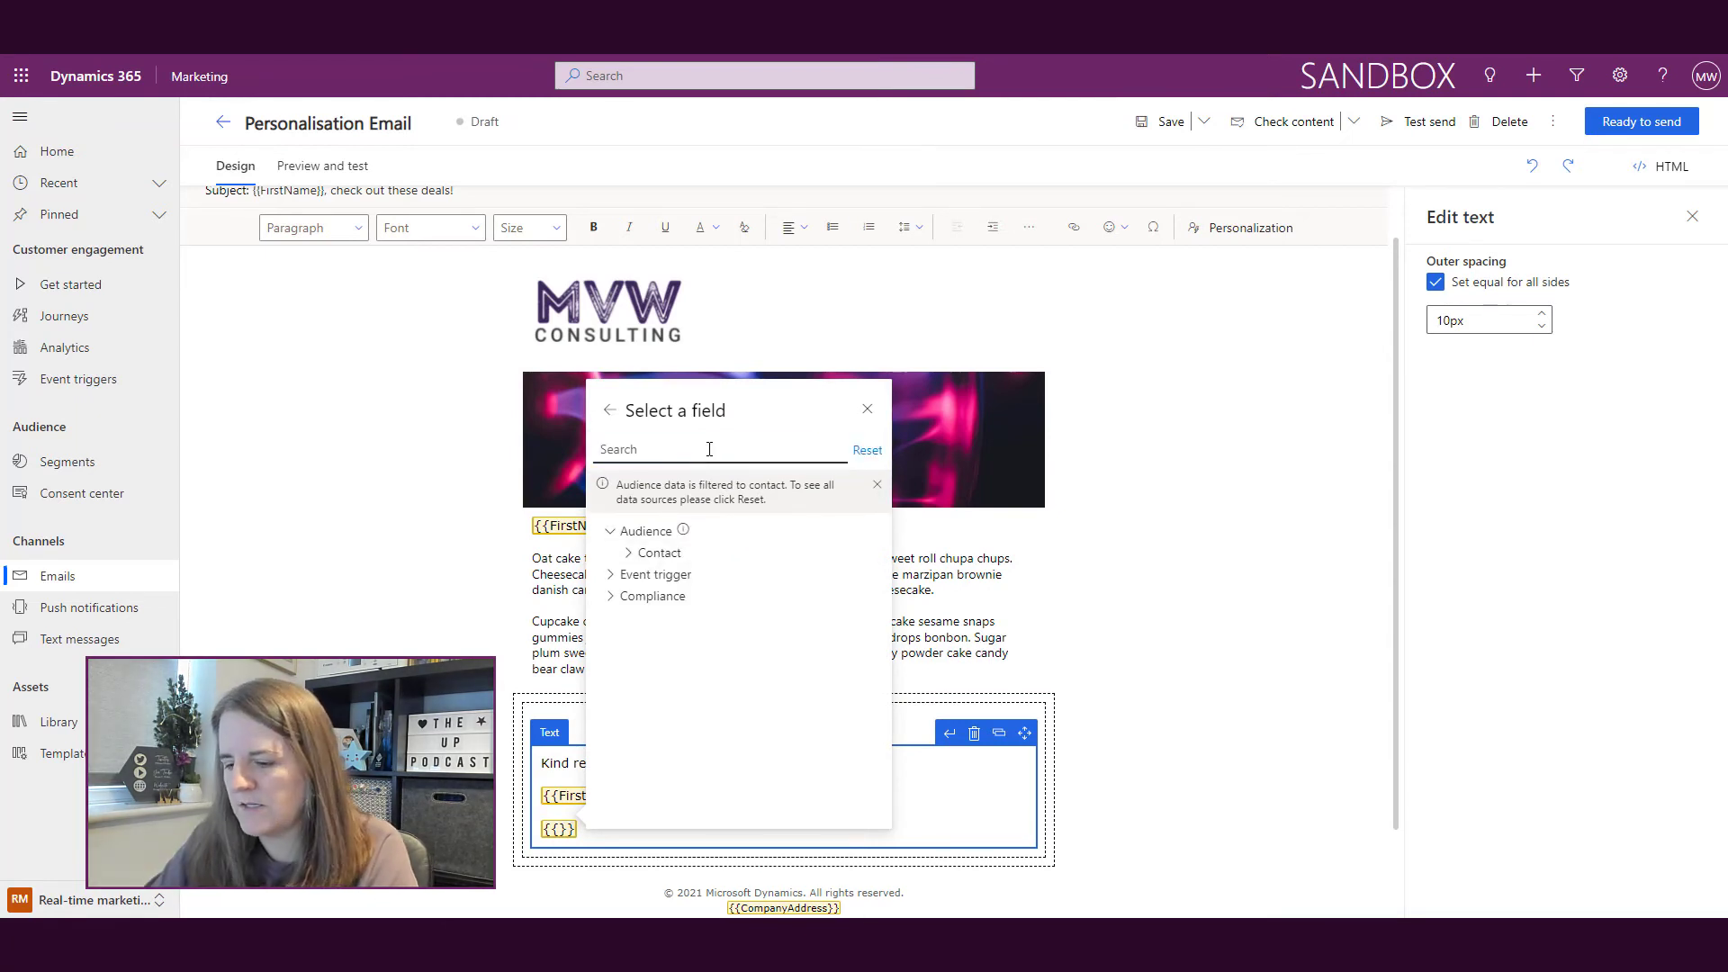
type("owni")
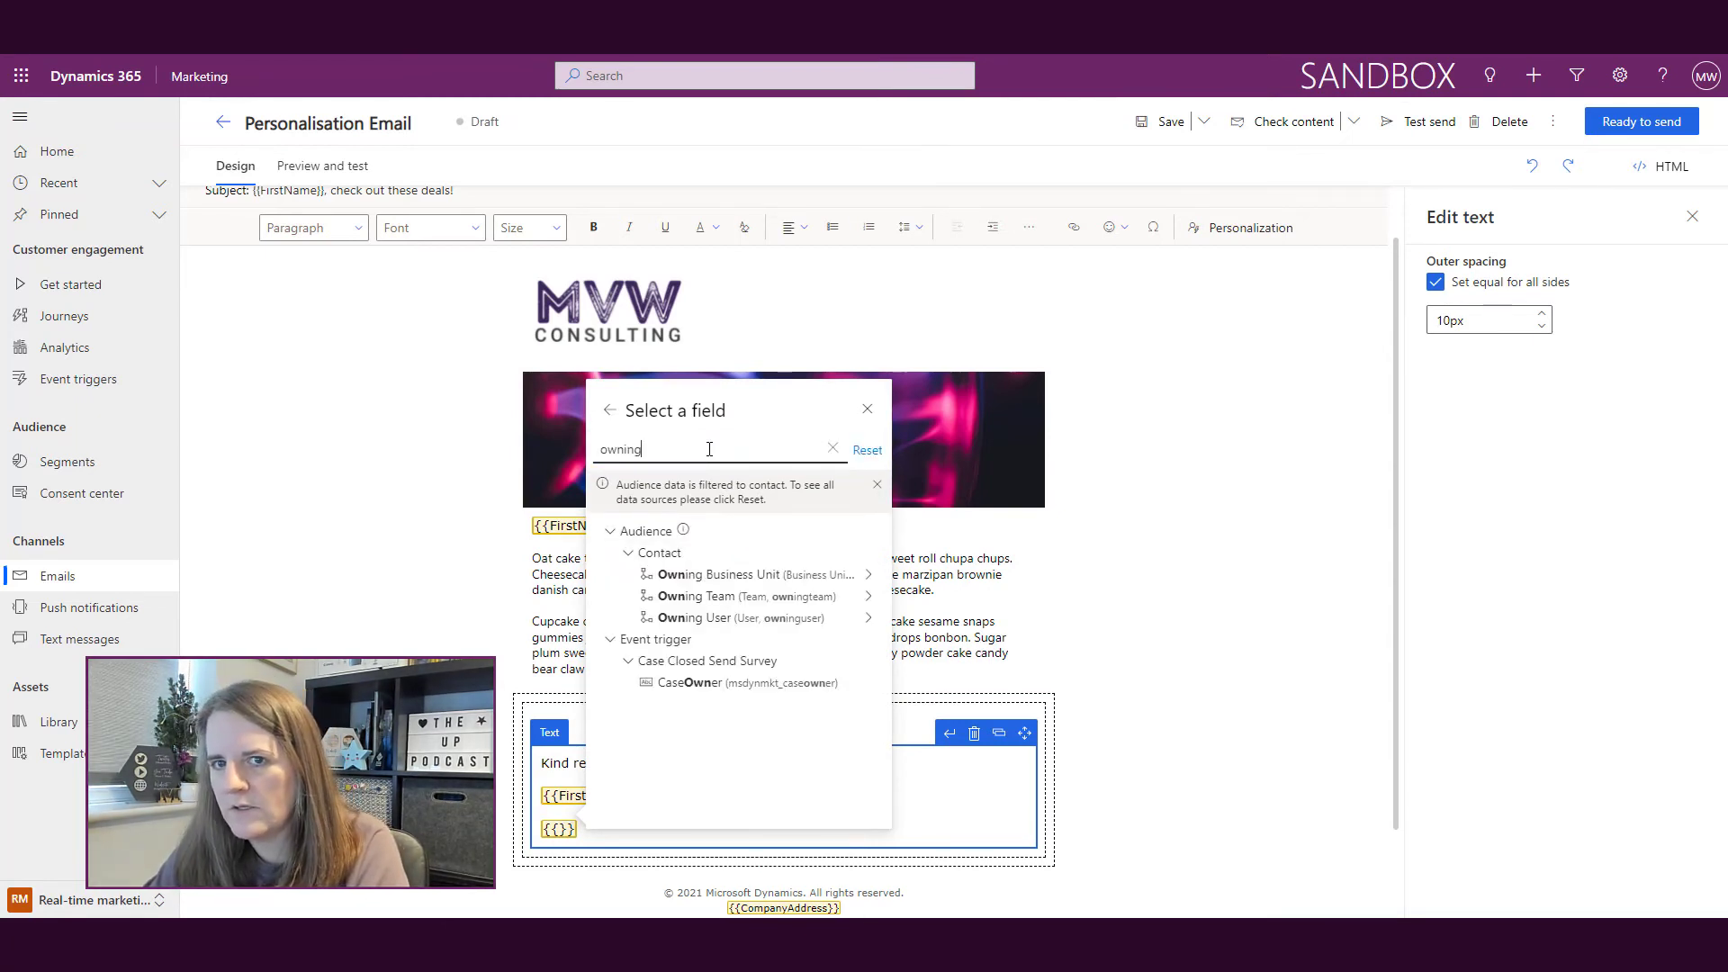
type("ng")
left_click(707, 619)
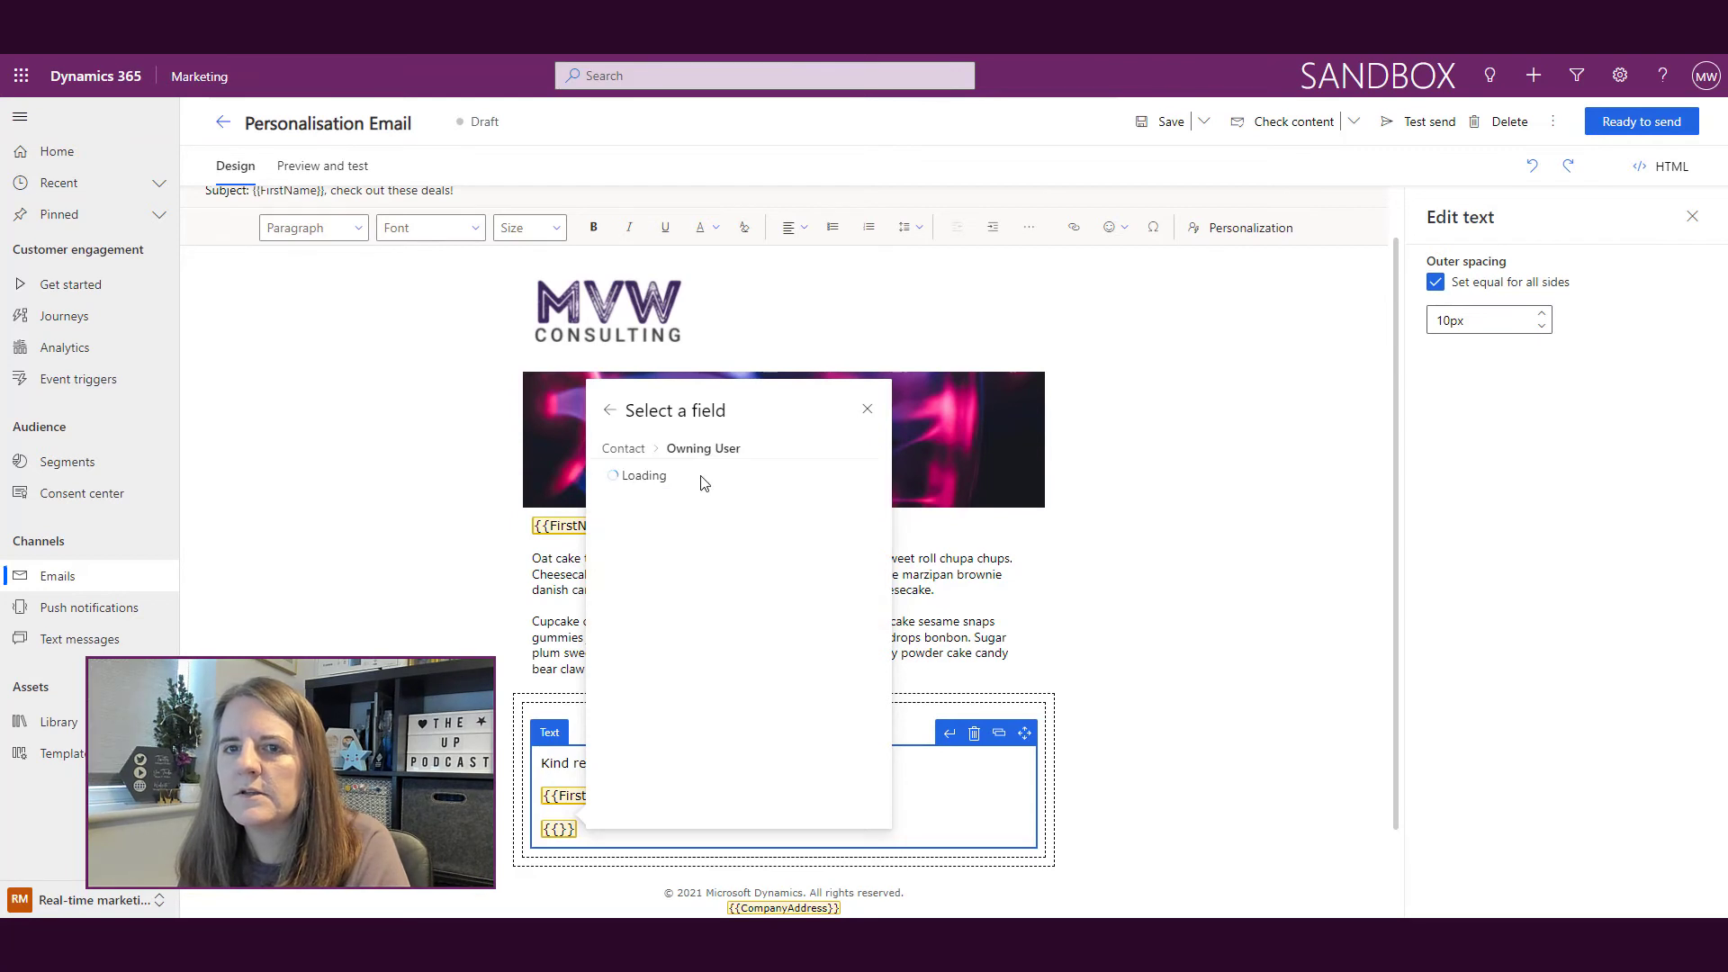
left_click(704, 473)
type("full")
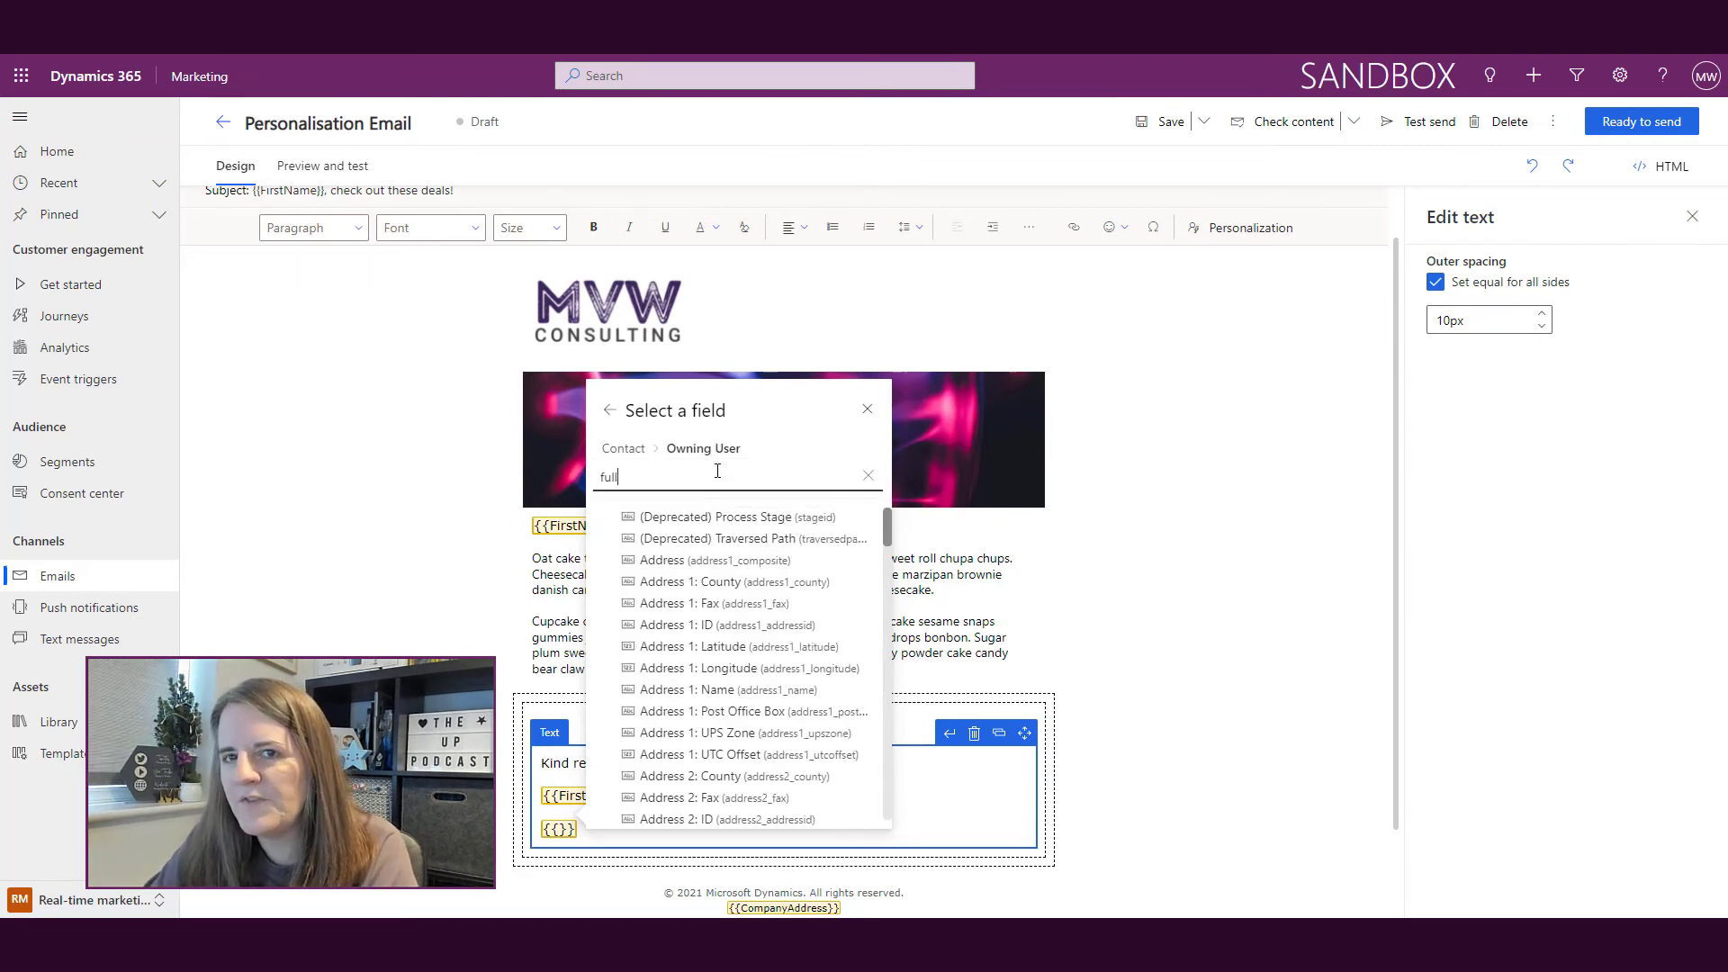
left_click(697, 519)
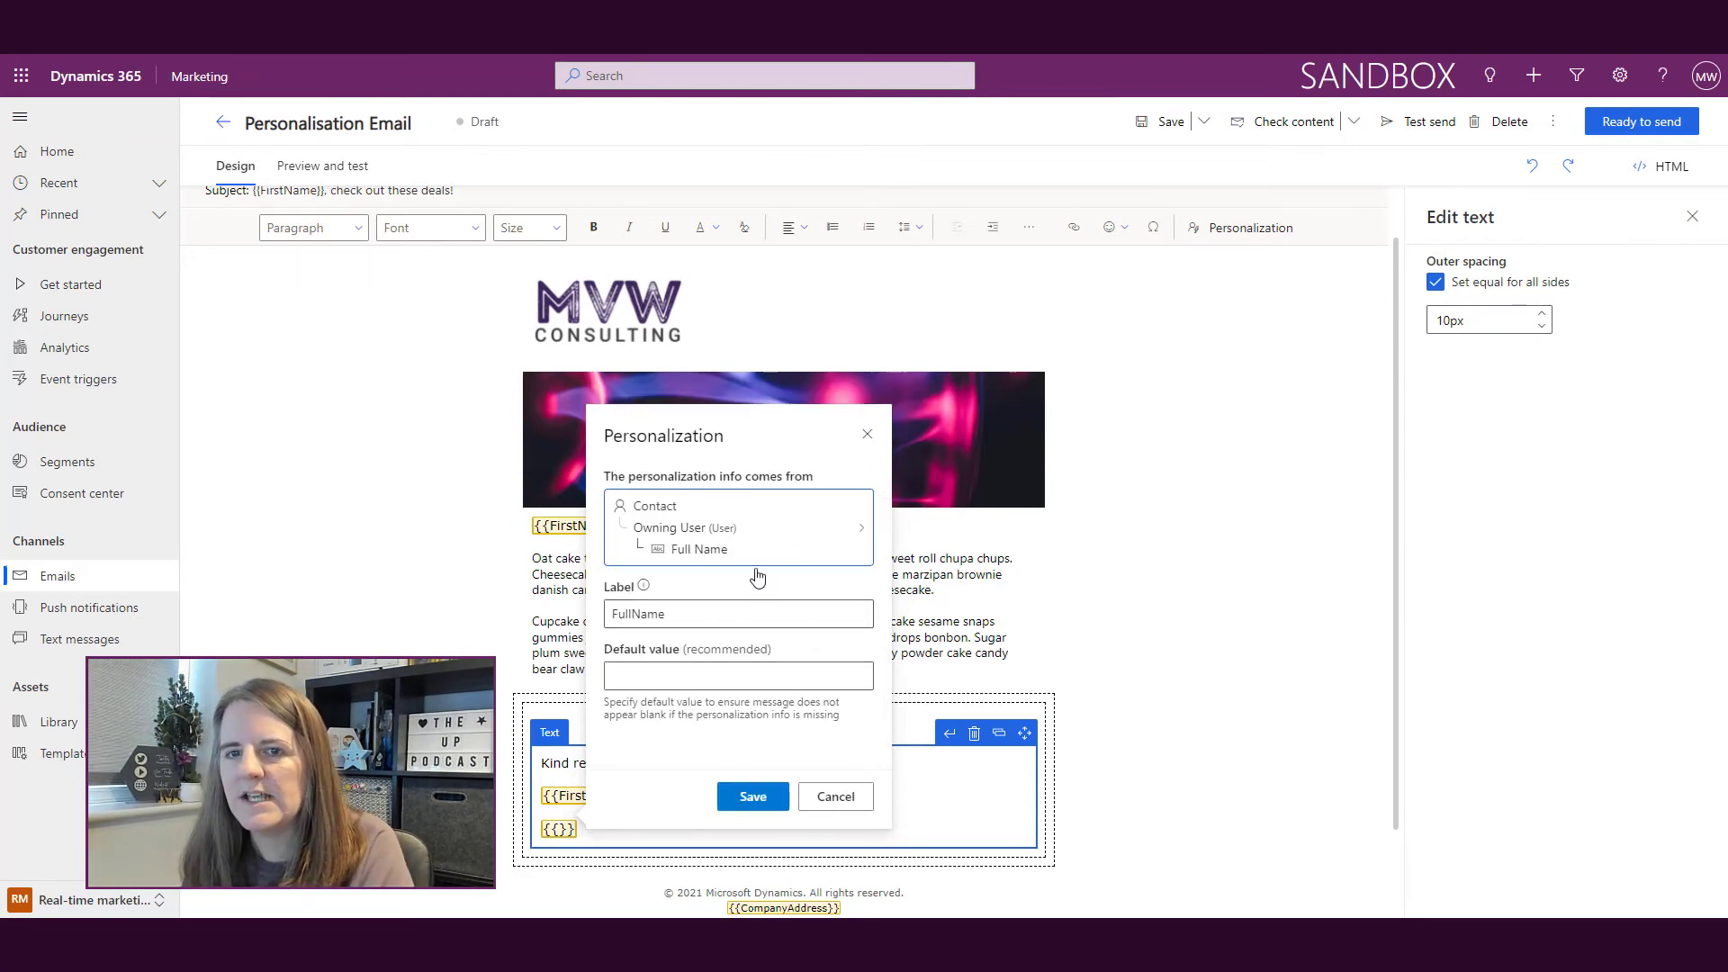
left_click(720, 612)
type("User")
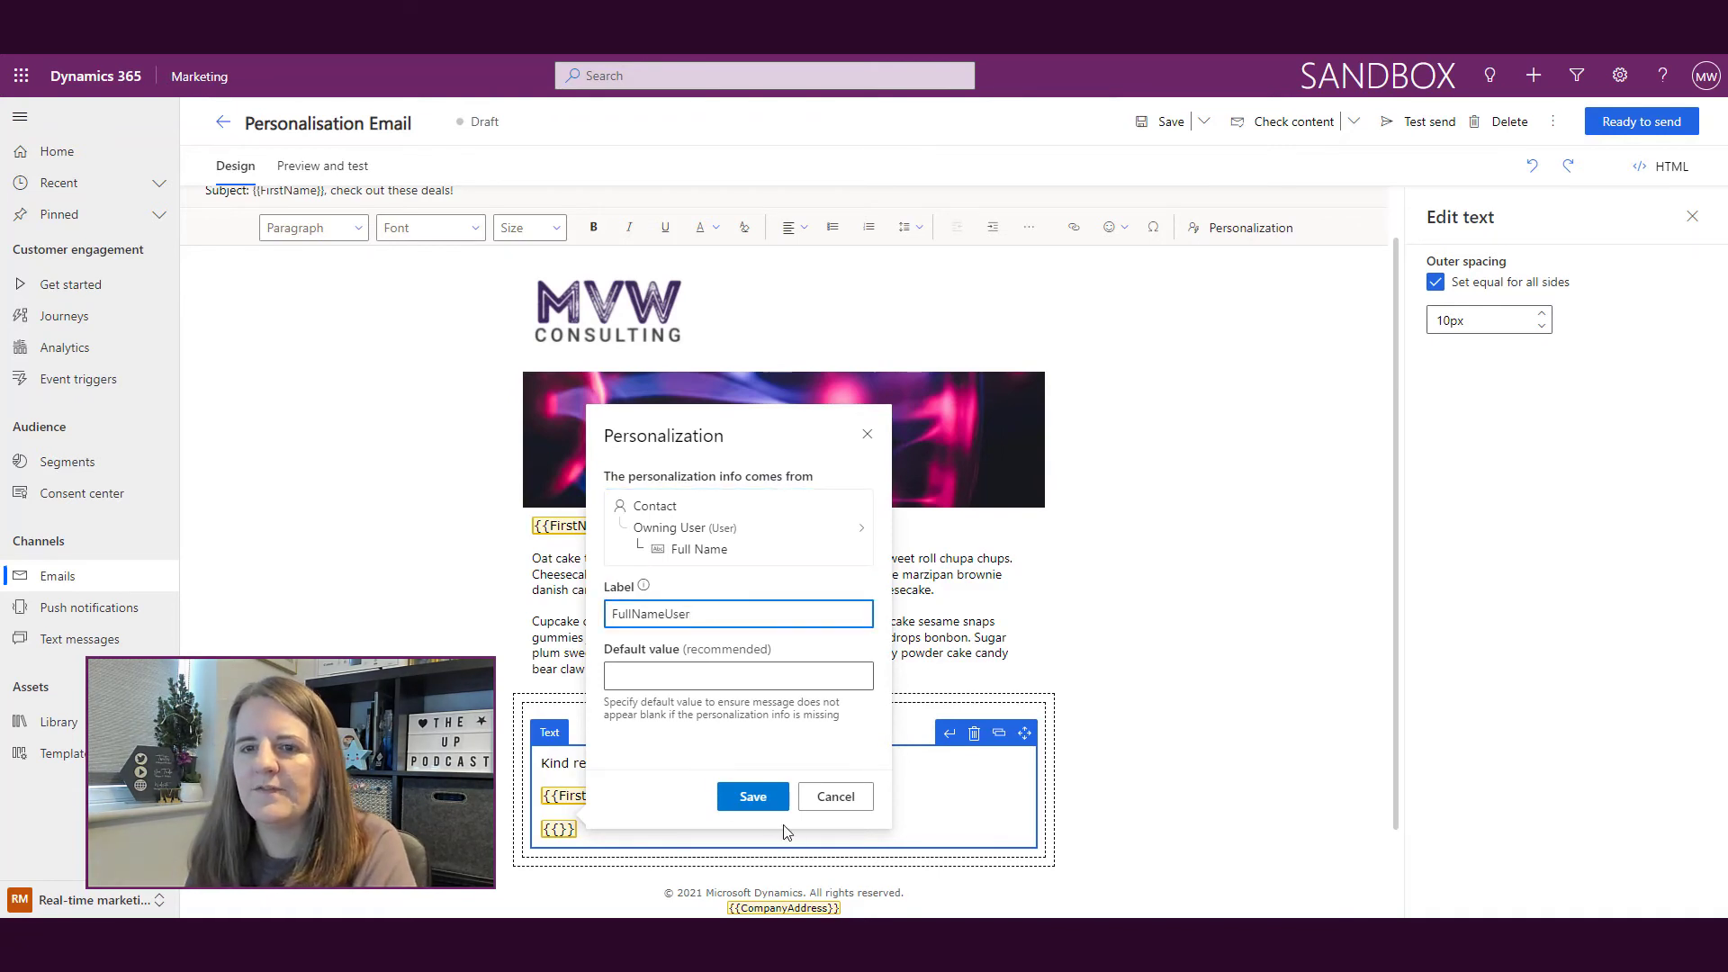
left_click(767, 798)
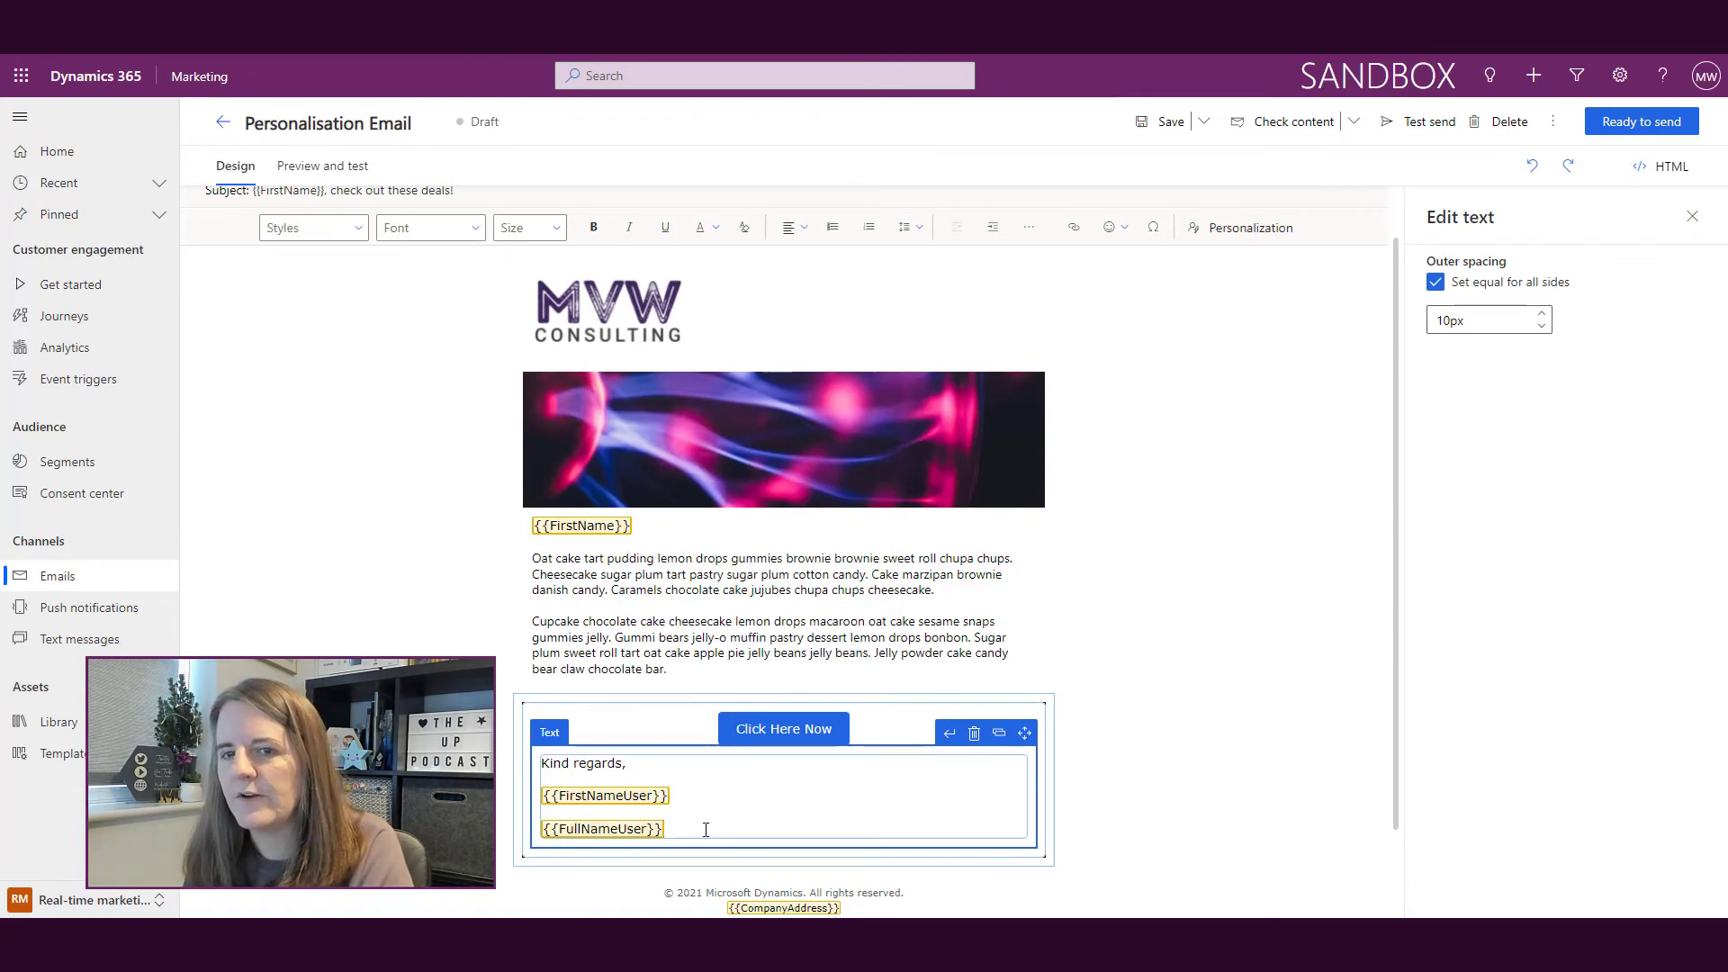
key("Return")
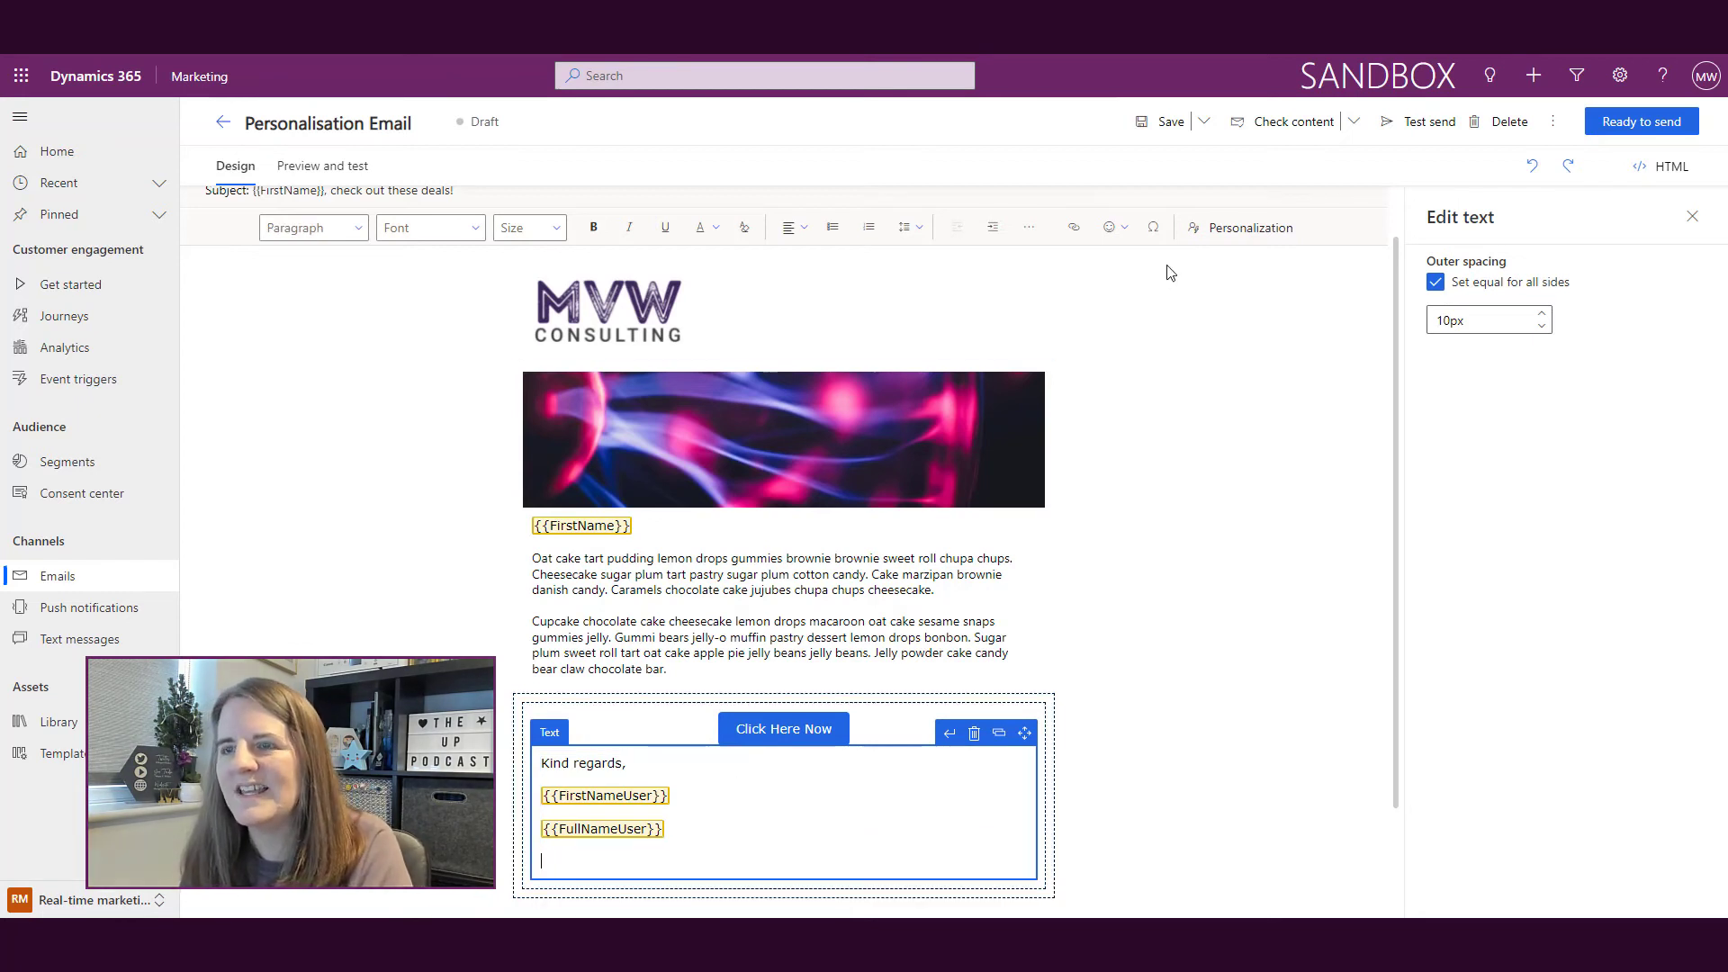
Step: Insert an Owning User Primary Email token labelled PrimaryEmailUser, then show the personalization token list
left_click(1224, 228)
left_click(661, 579)
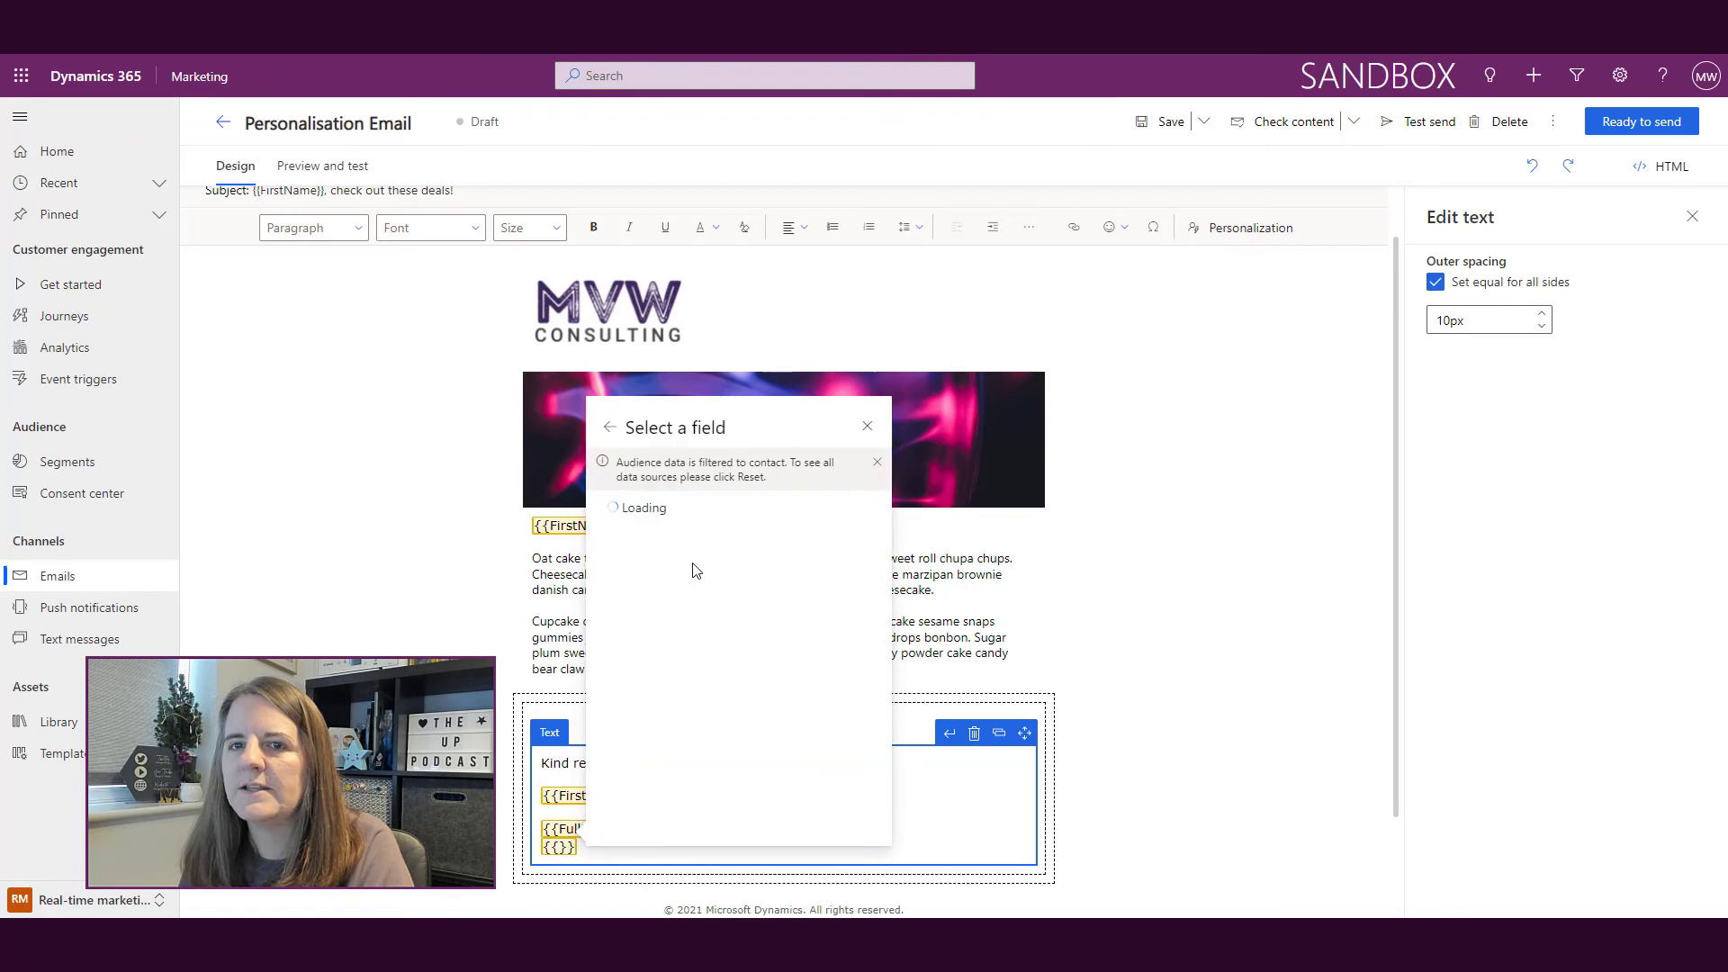
type("owning")
left_click(725, 529)
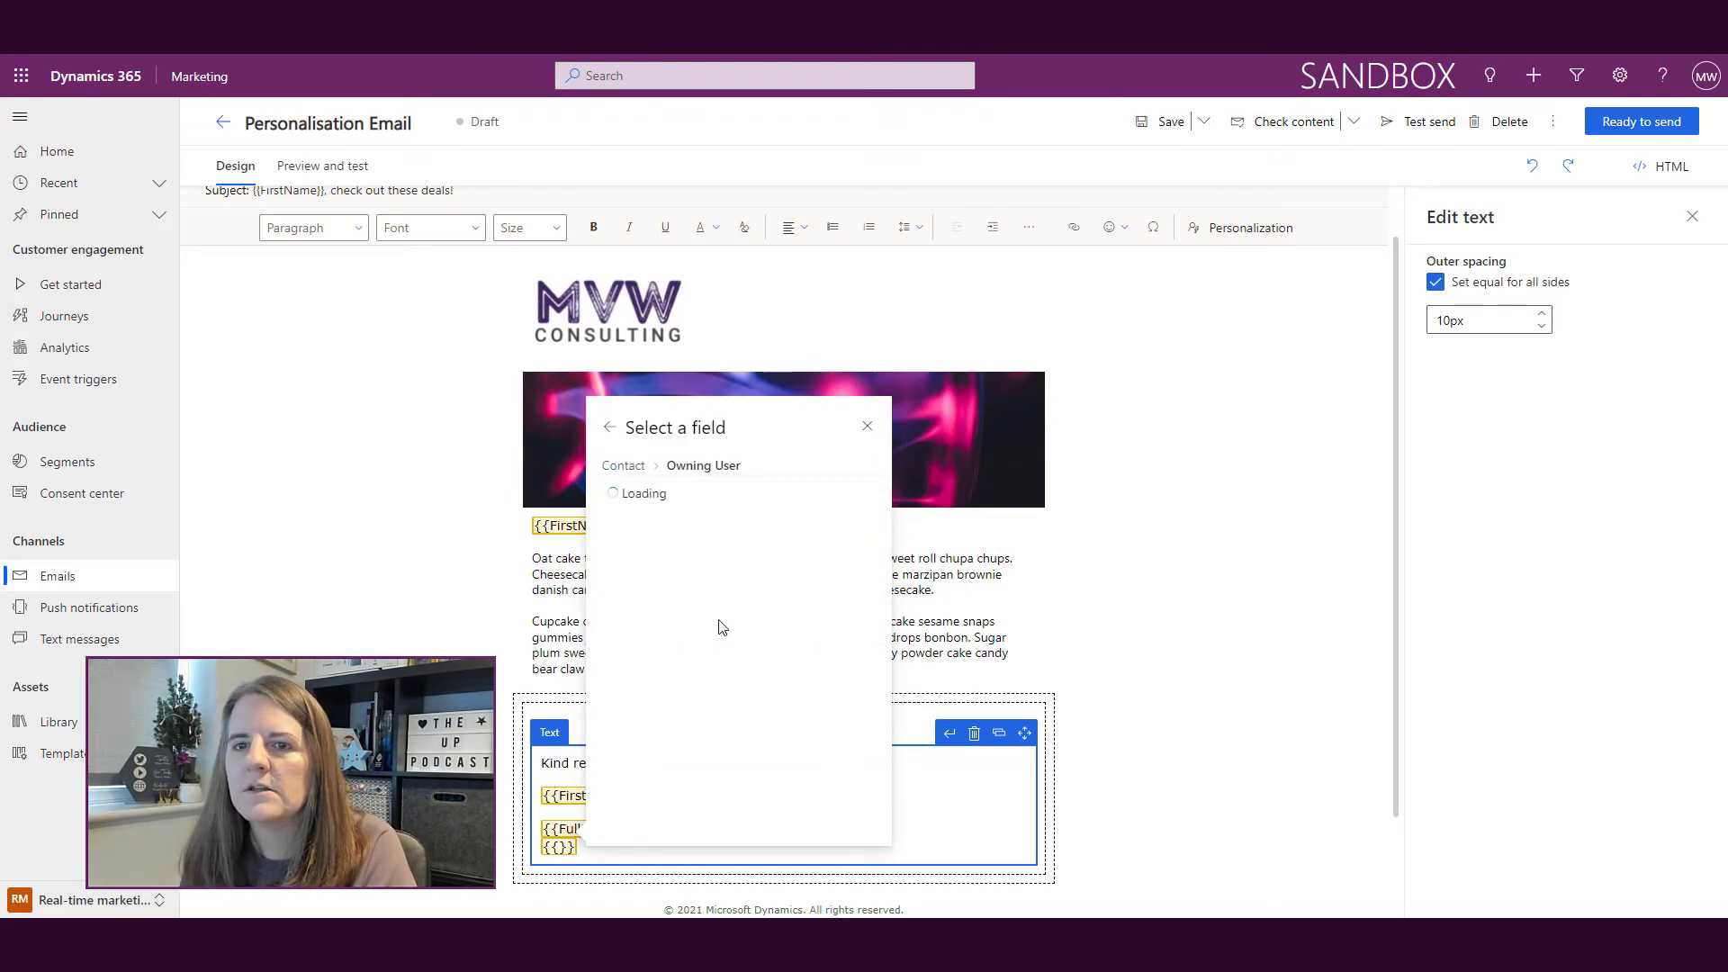
type("email")
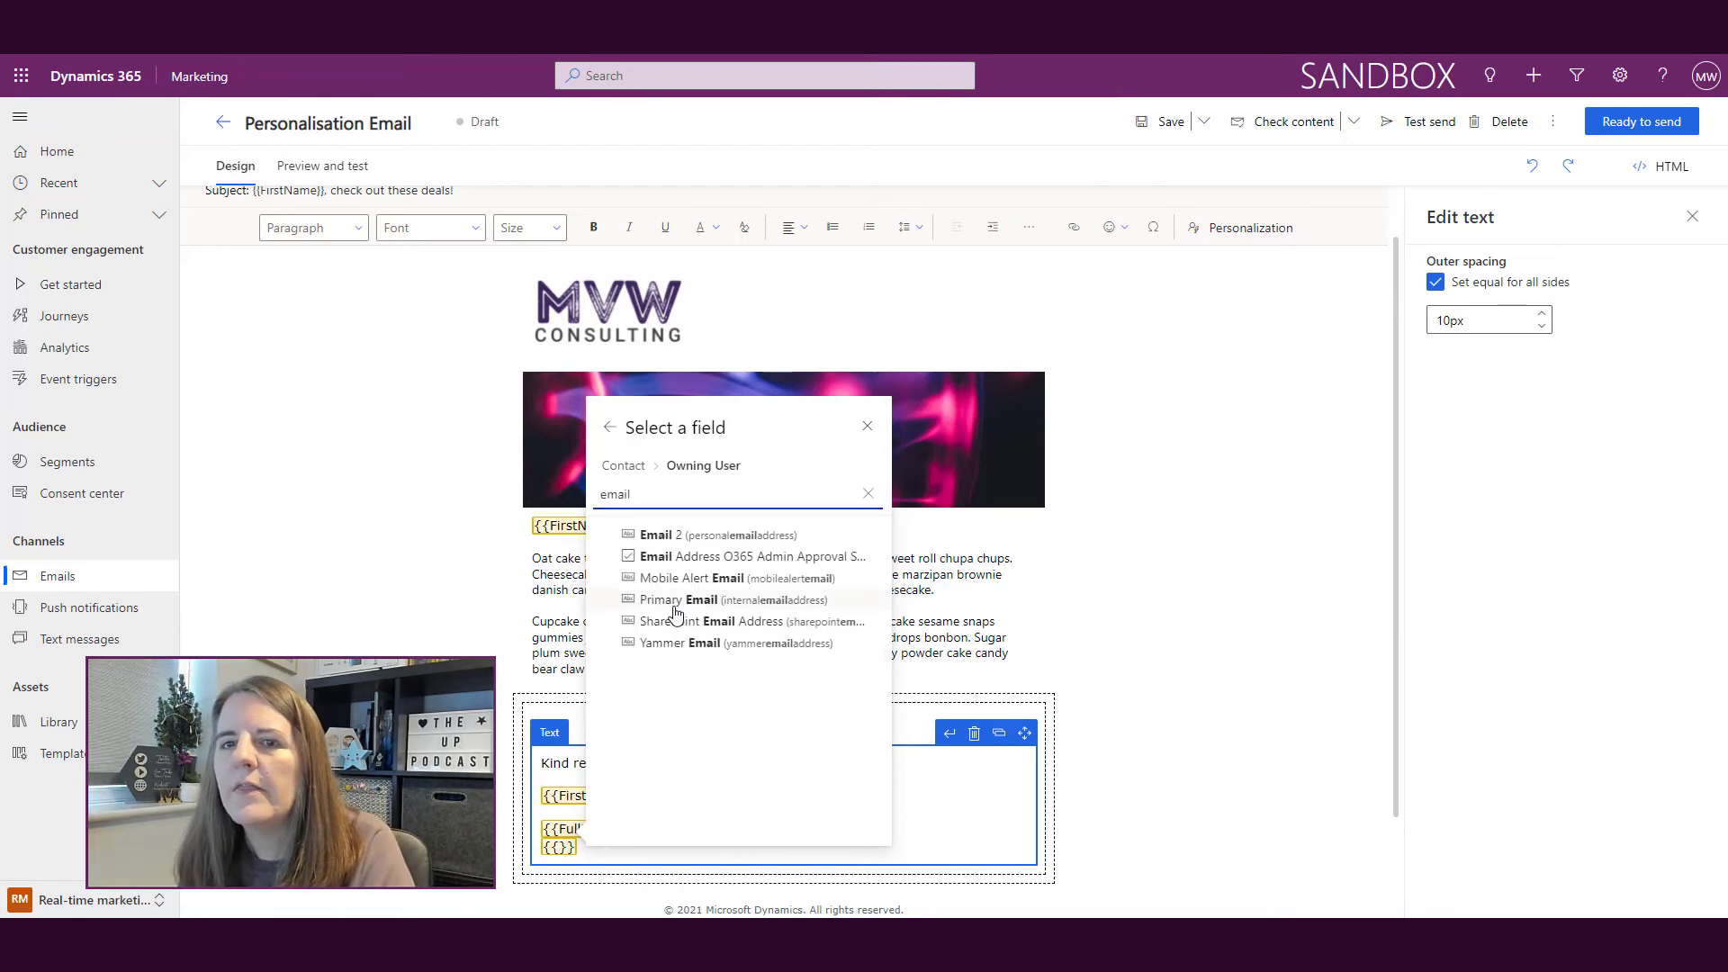
left_click(688, 602)
left_click(730, 632)
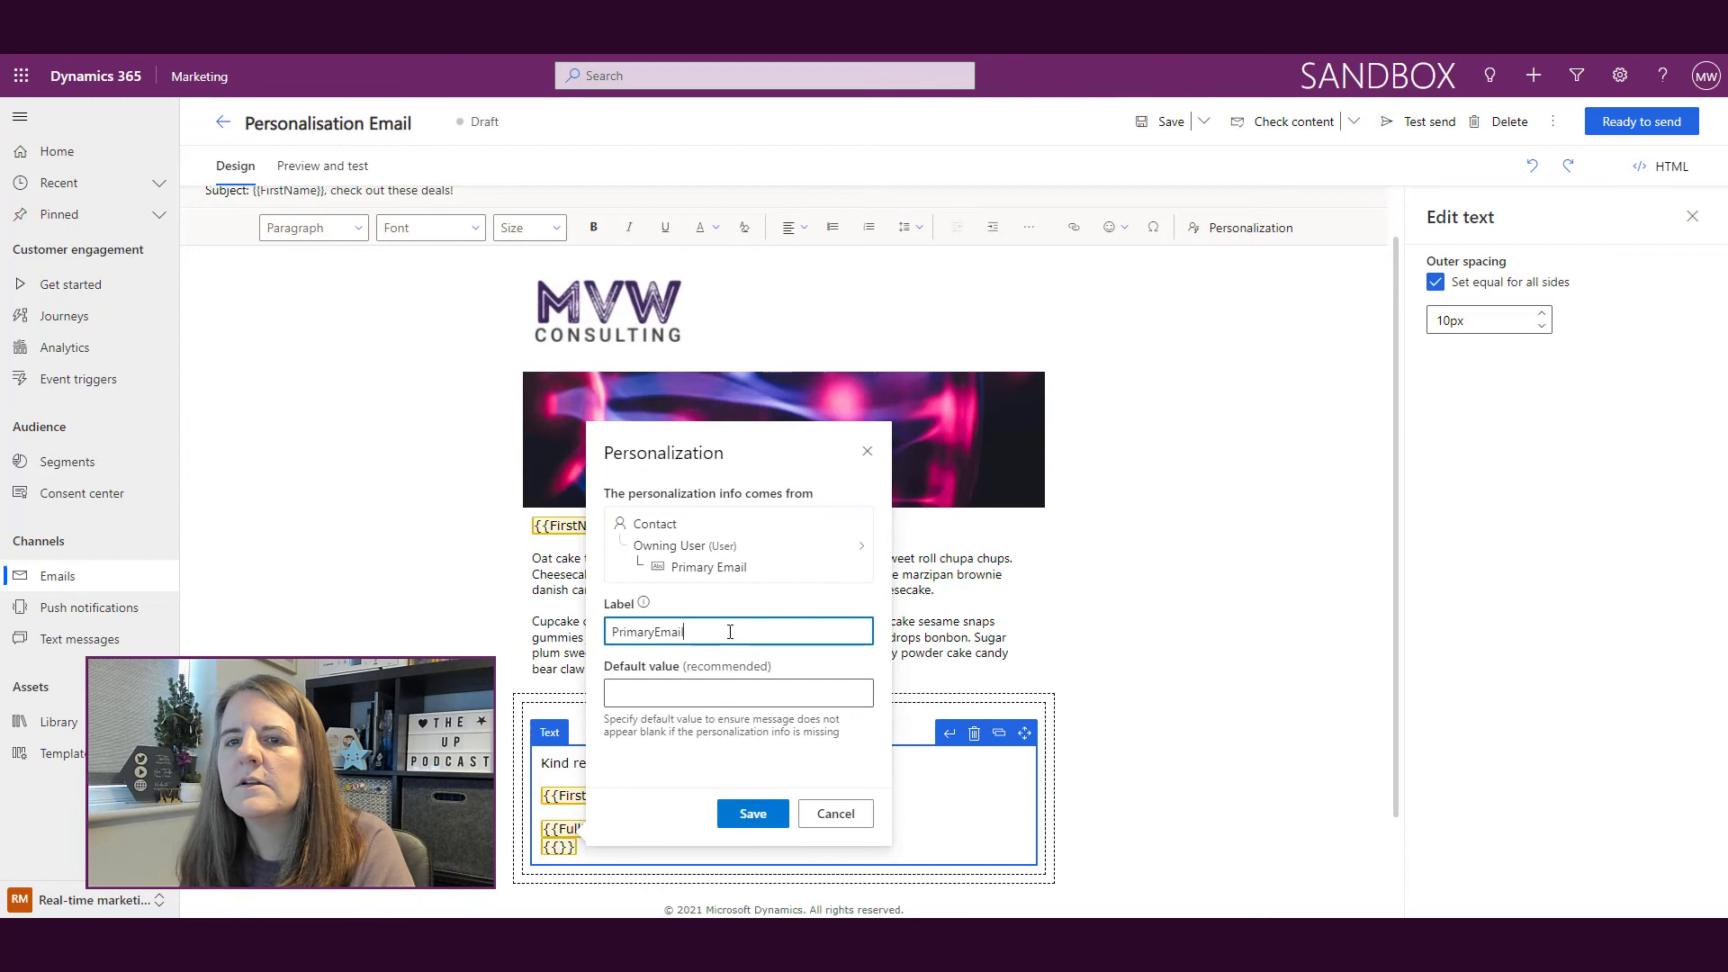
left_click(753, 813)
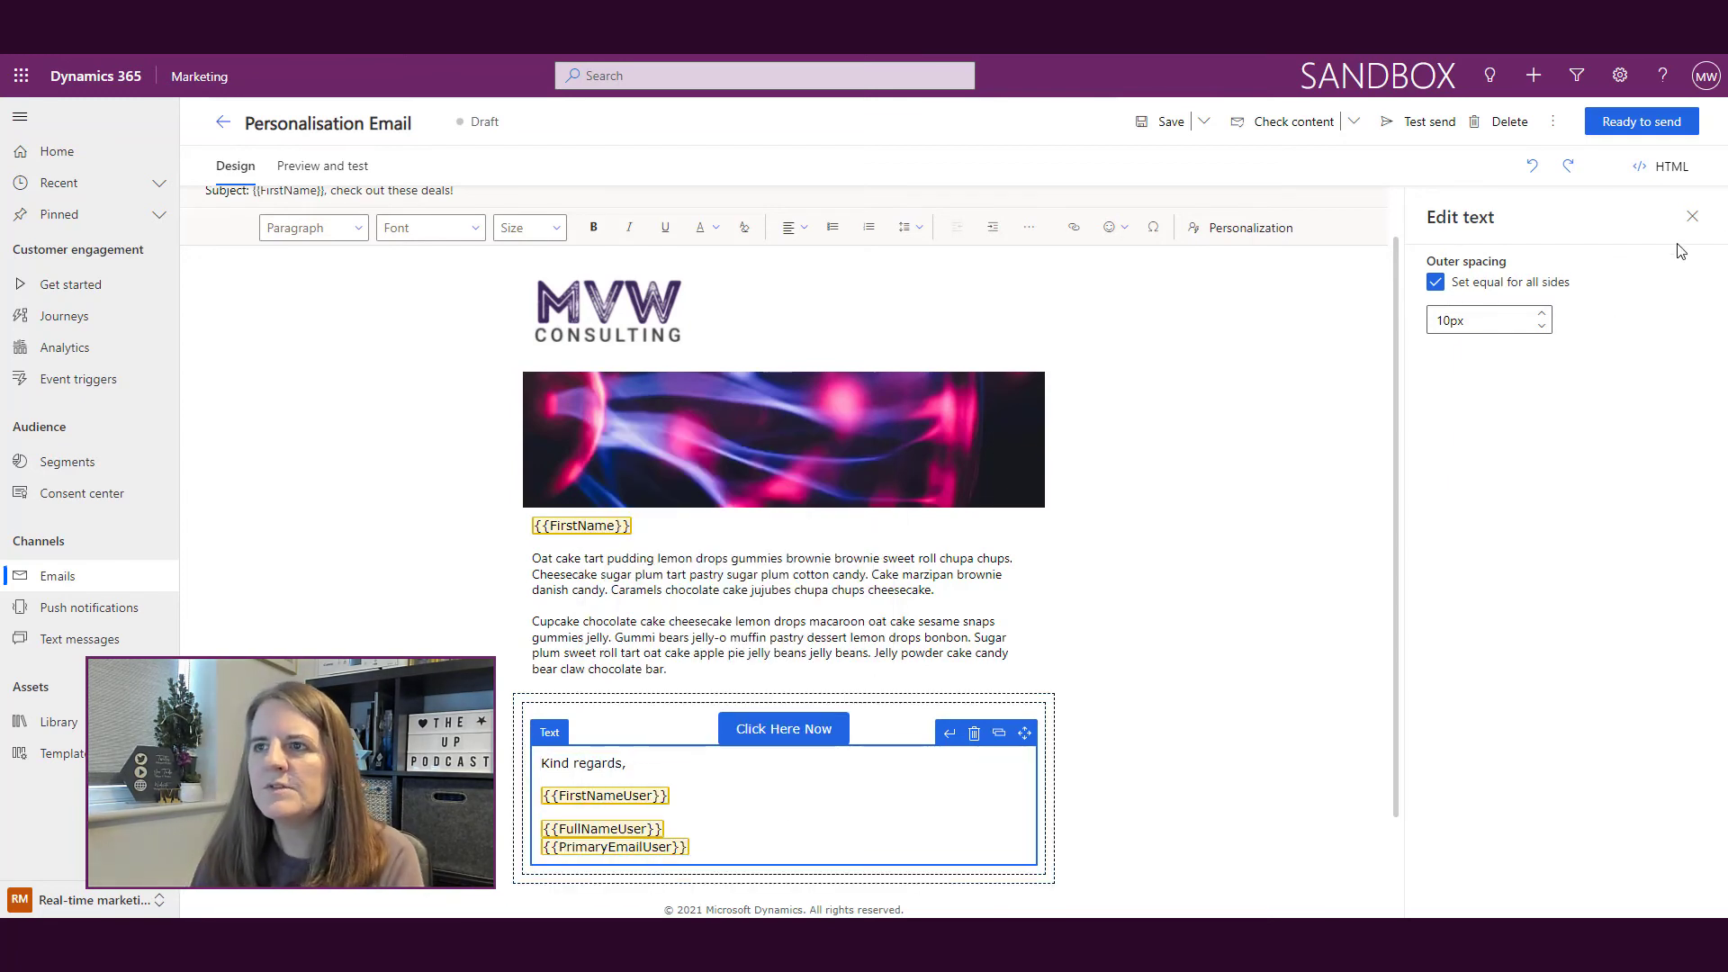
left_click(1692, 217)
left_click(1630, 265)
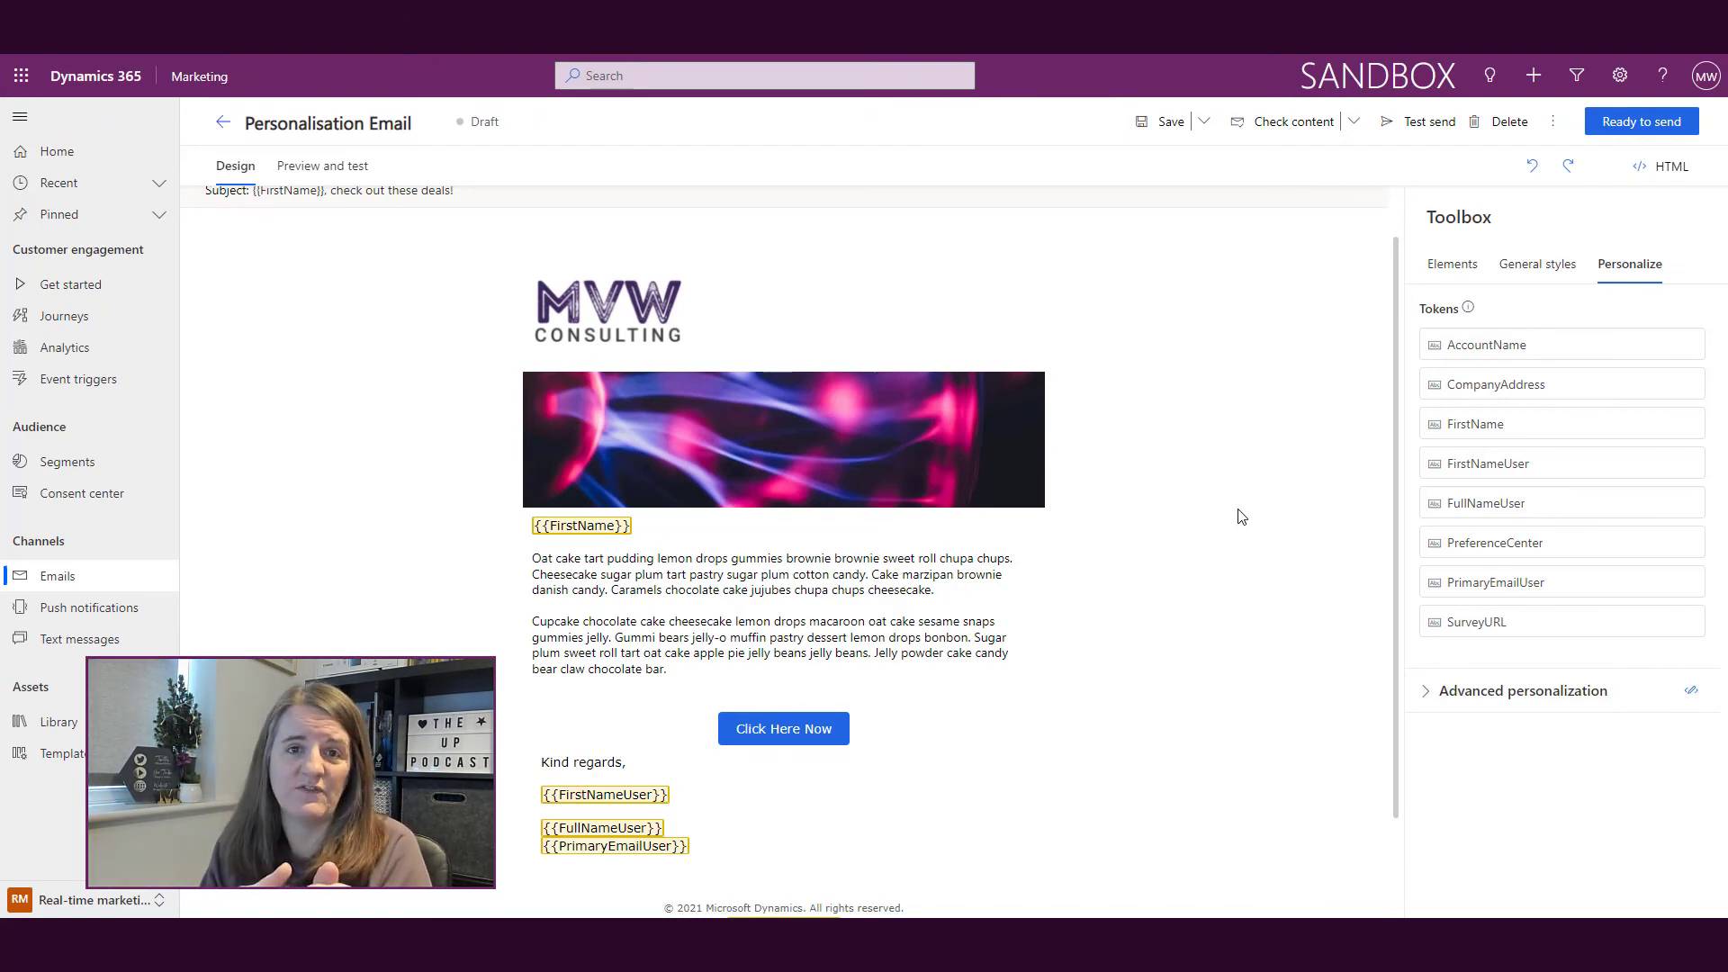
scroll(1249, 392, "up", 1)
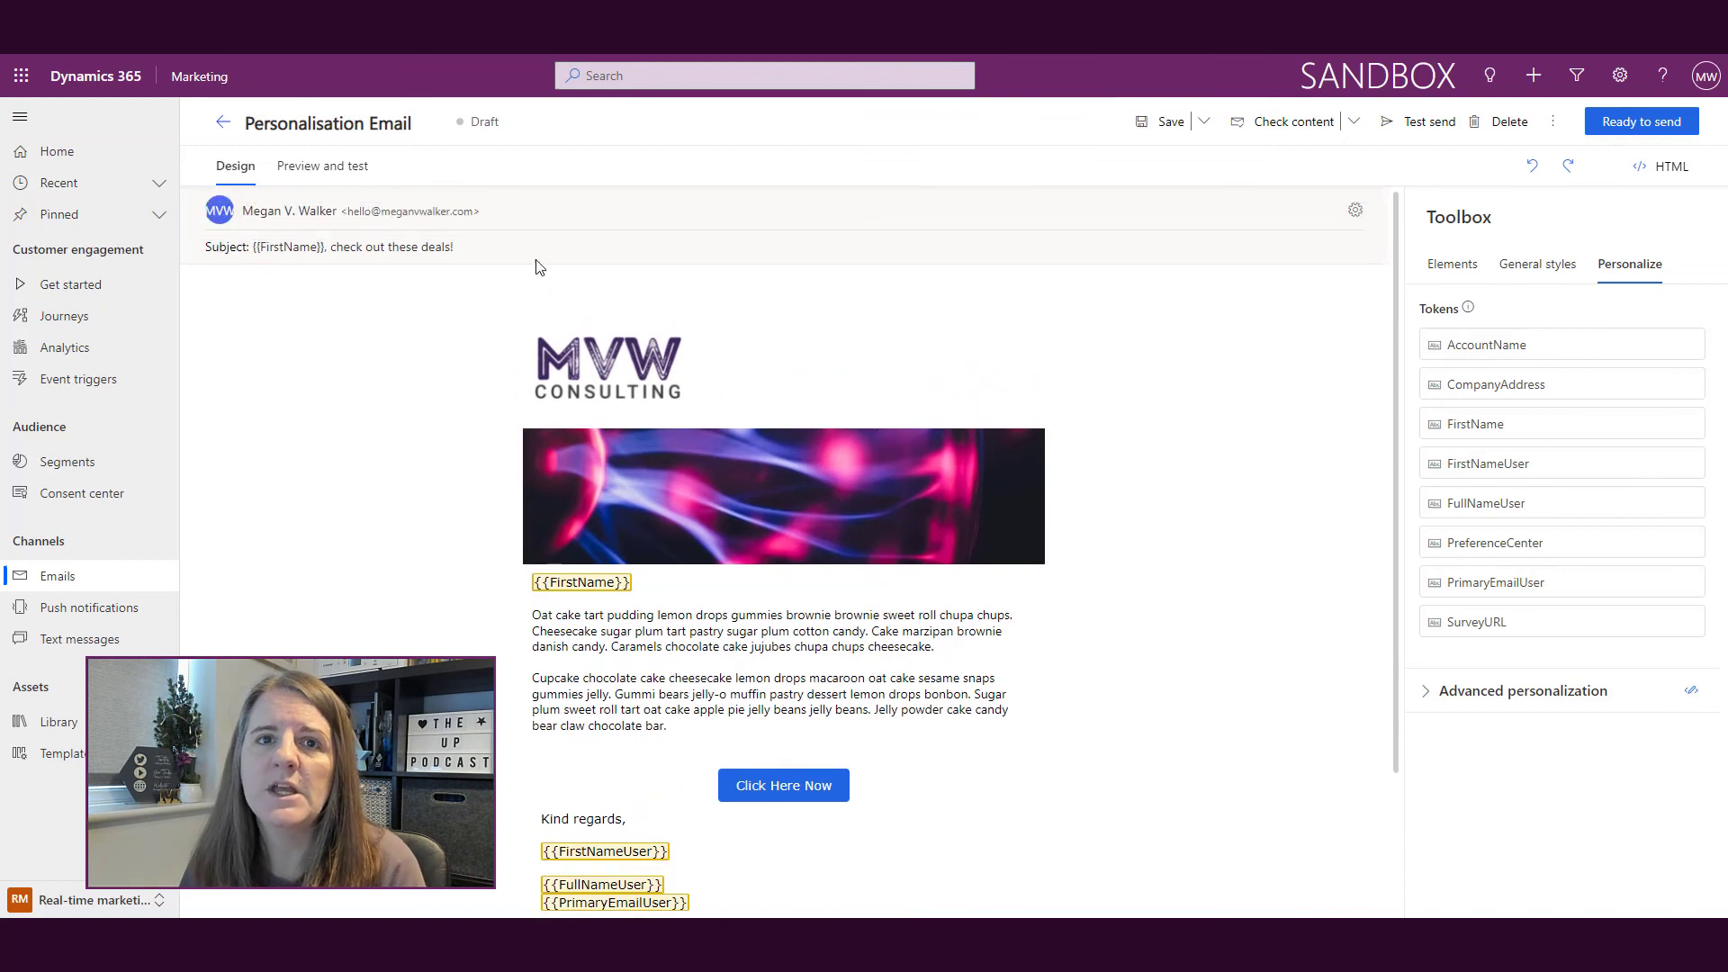
Step: Open the Preview and test view with its sample data editor
left_click(322, 166)
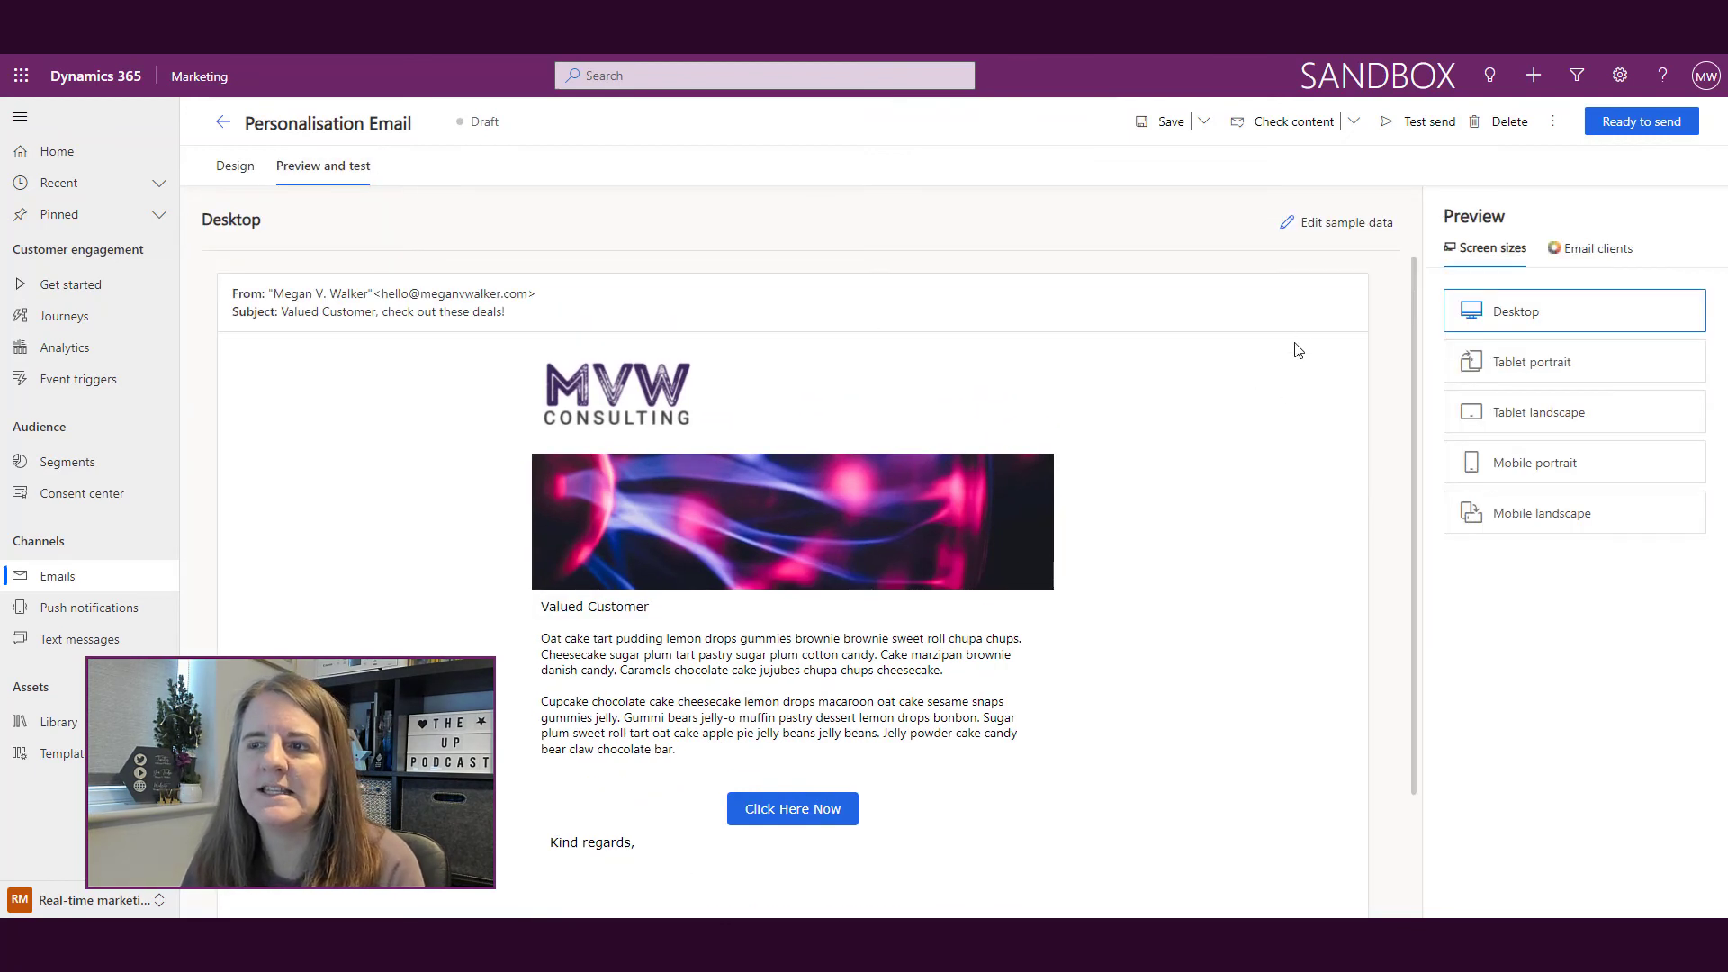
mouse_move(1330, 229)
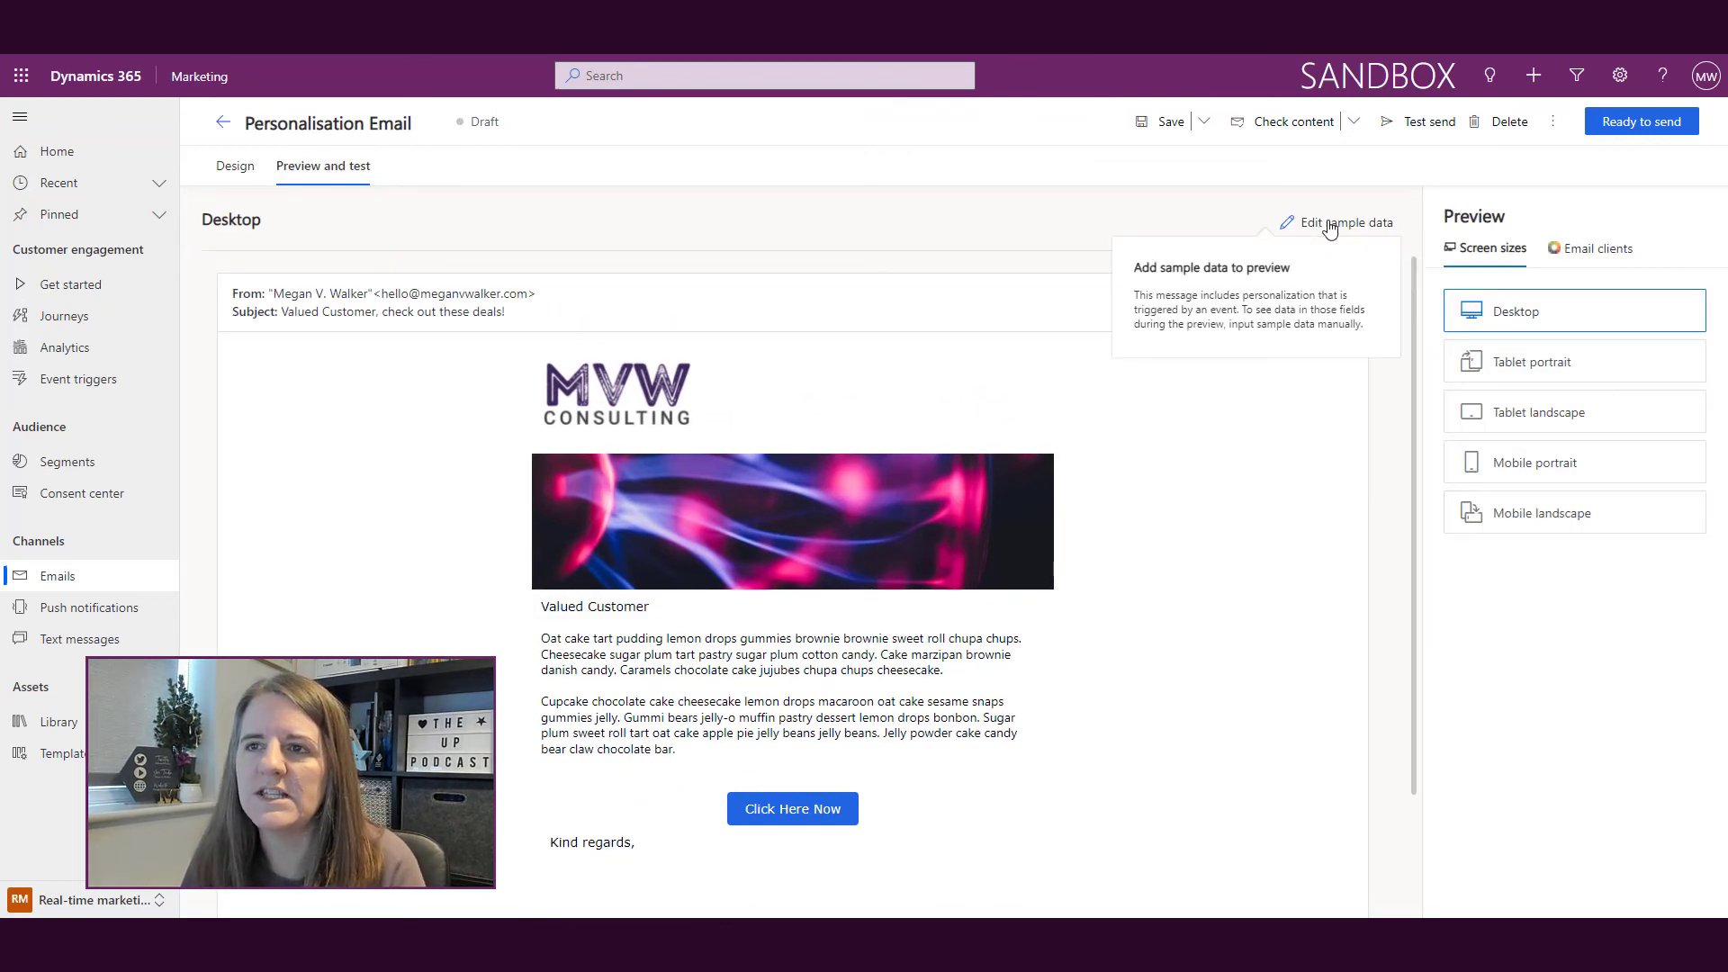
left_click(1330, 227)
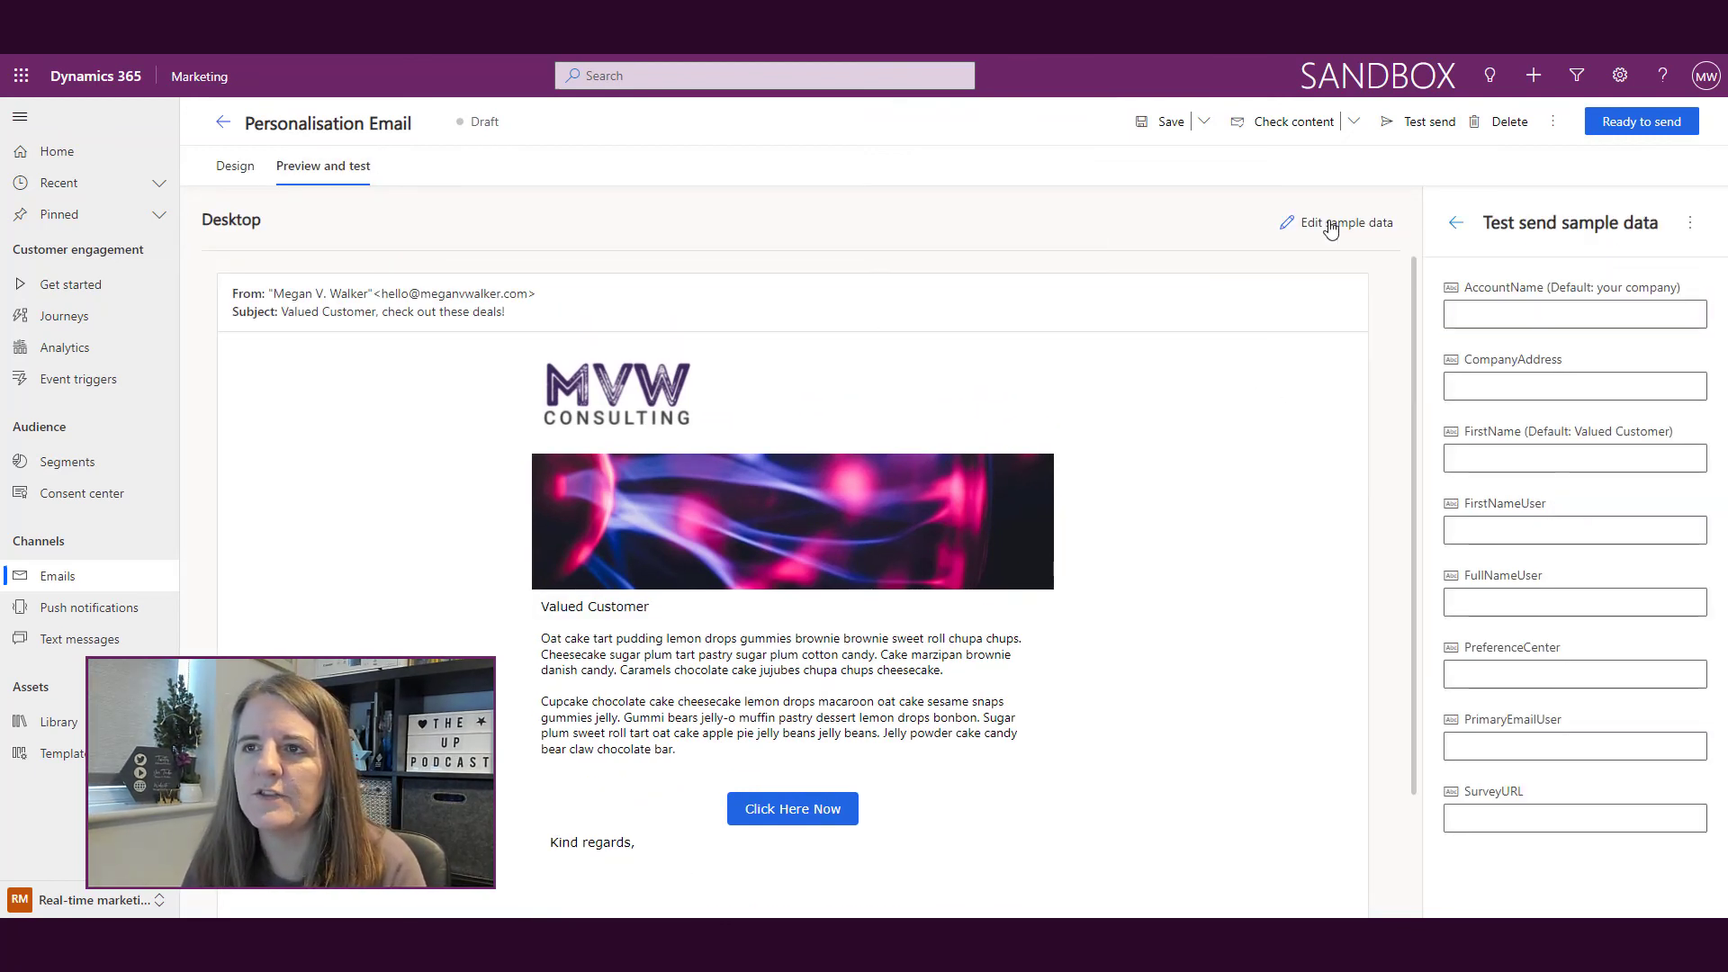
Step: Enter sample data: AccountName 'ABC Co', a contact first name, and the sender's first name, full name and email
left_click(1529, 317)
type("A")
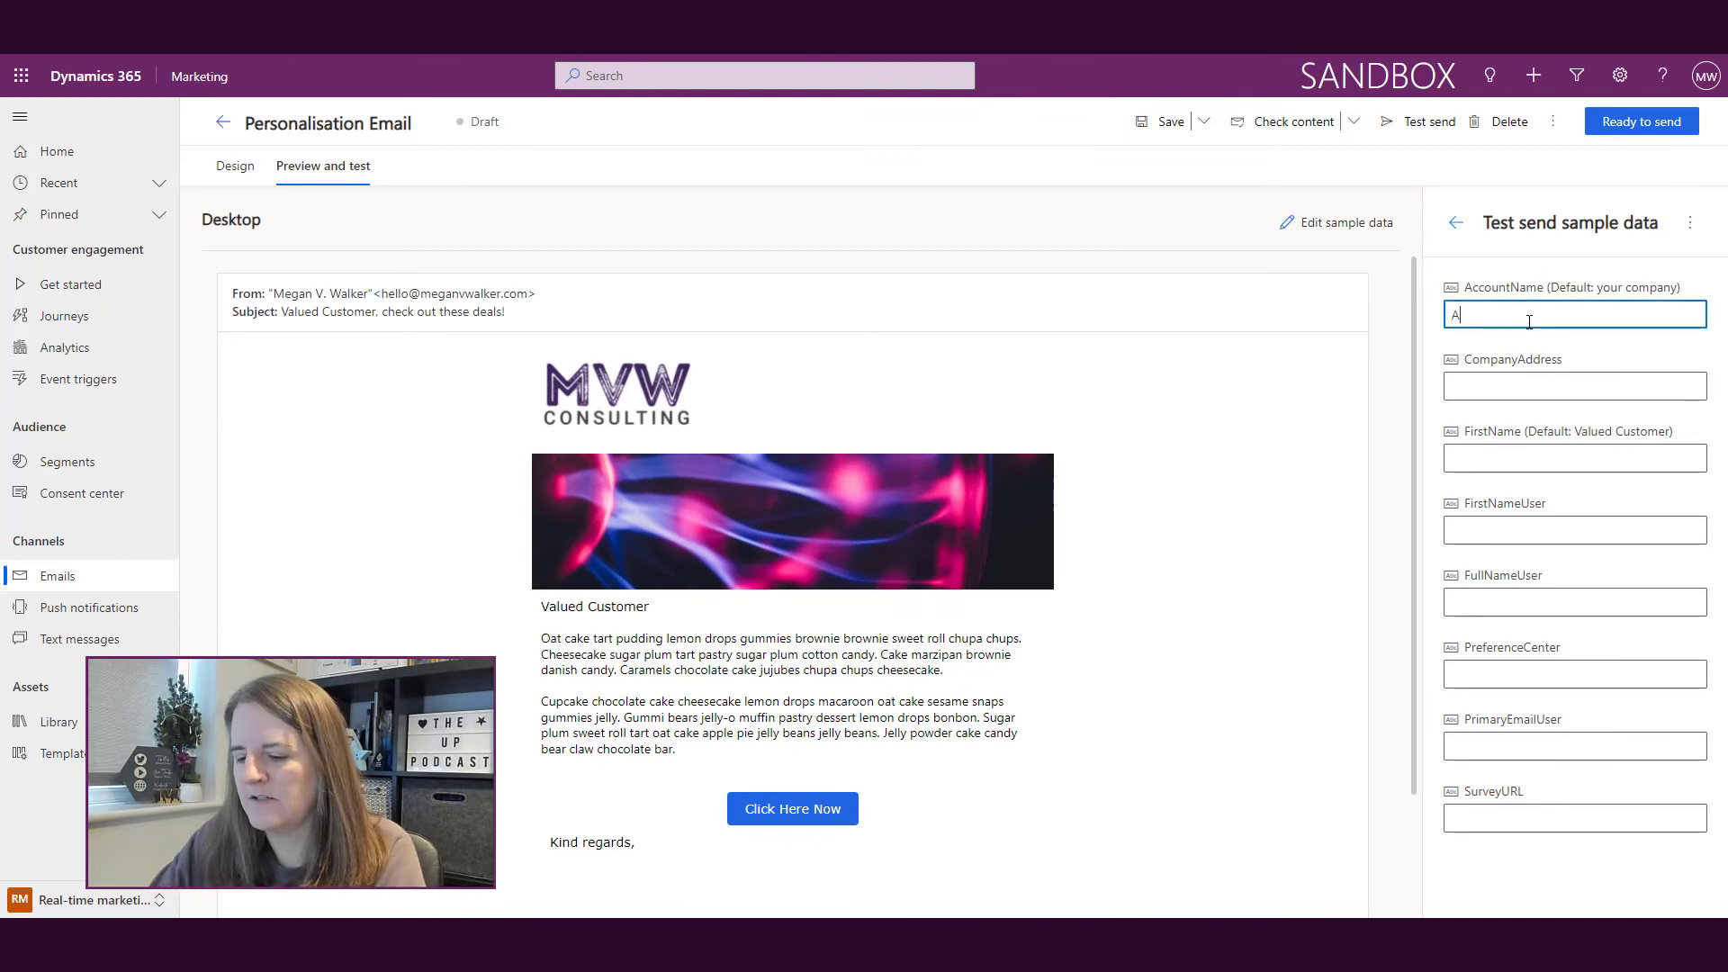
type("BC Co")
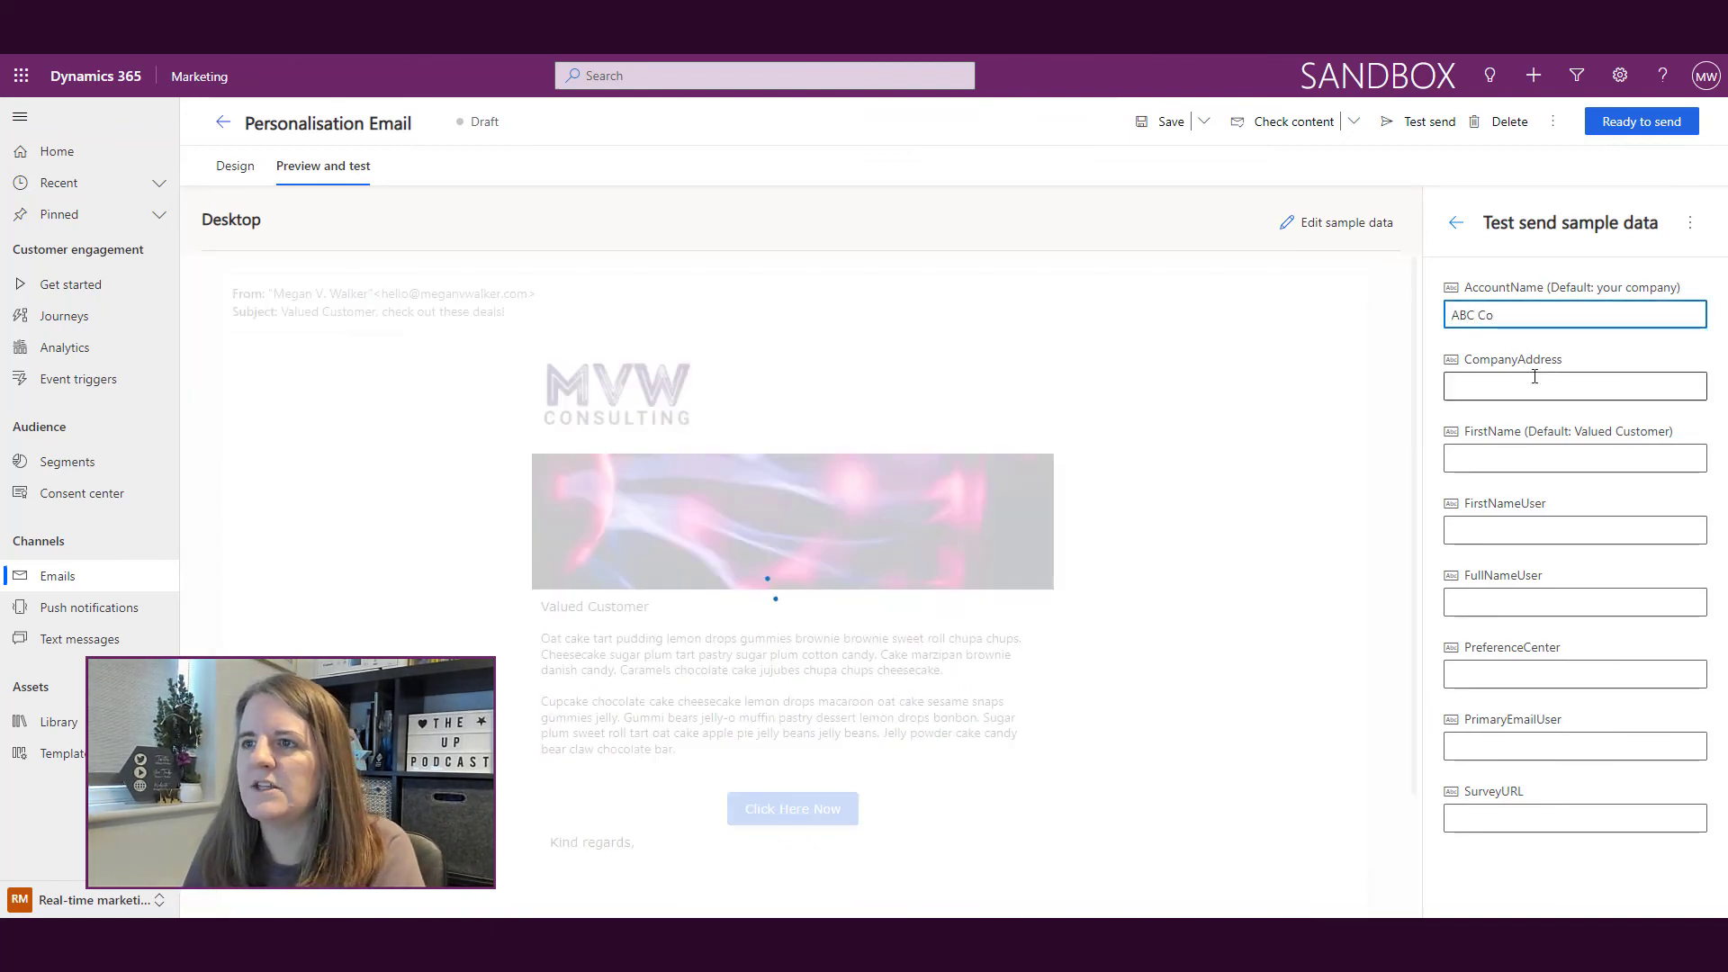
left_click(1531, 461)
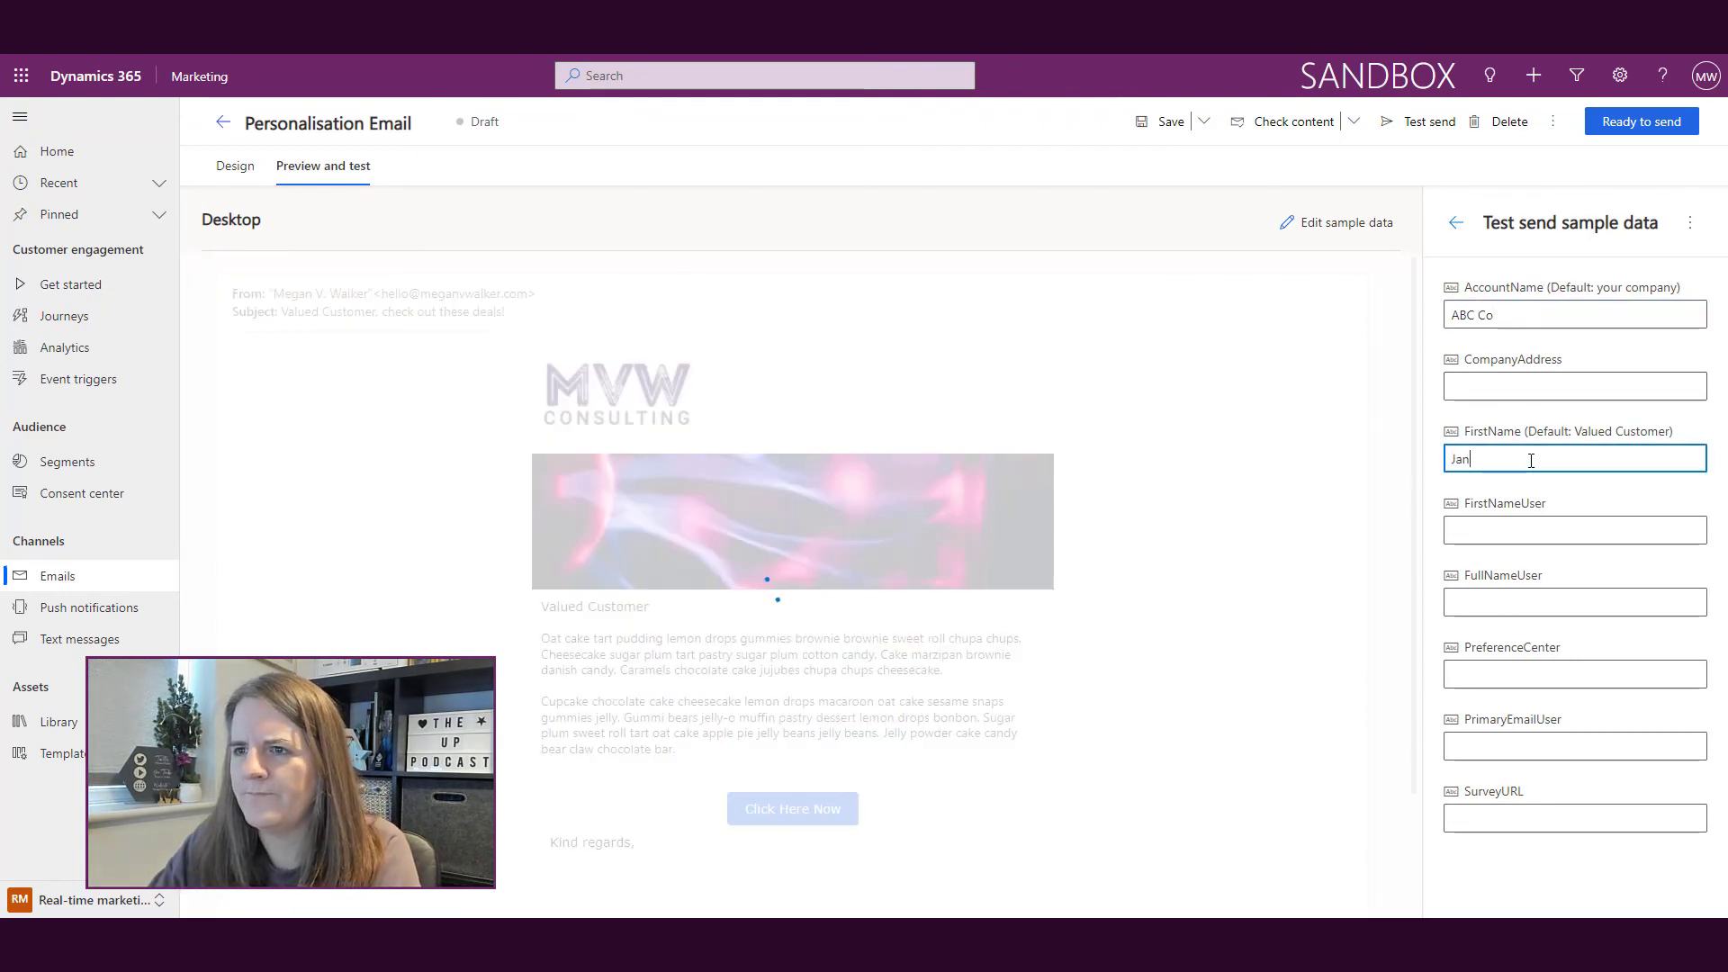
key("Tab")
key("Tab")
key("Tab")
key("Tab")
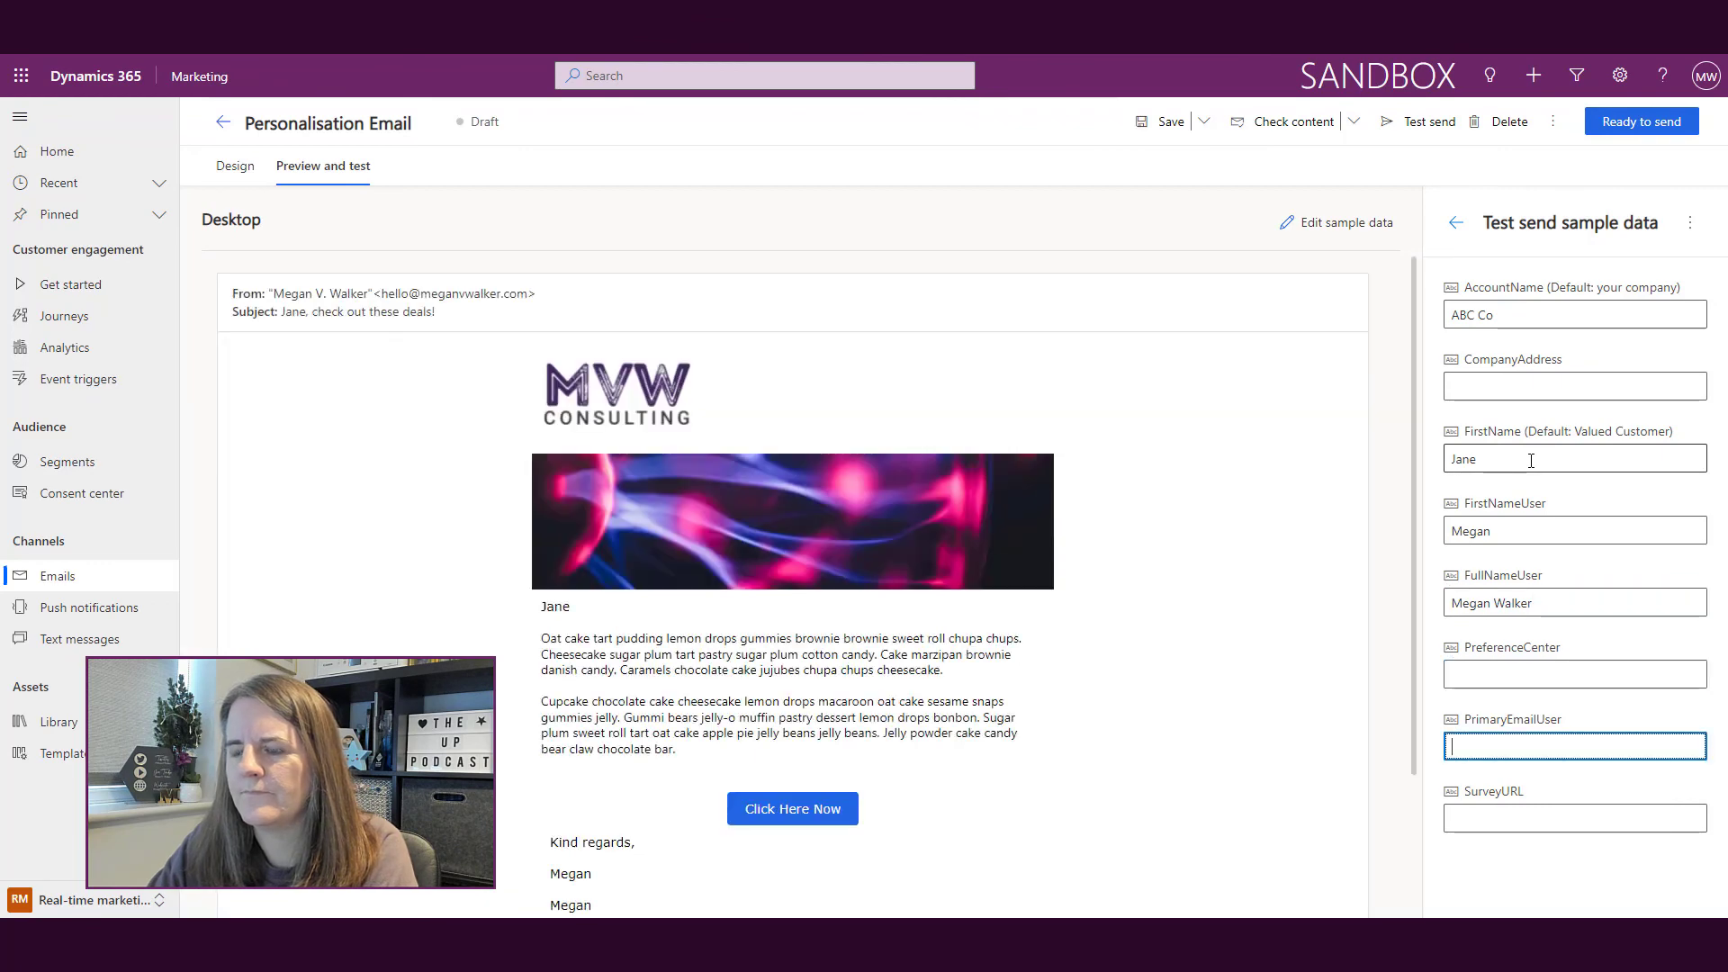
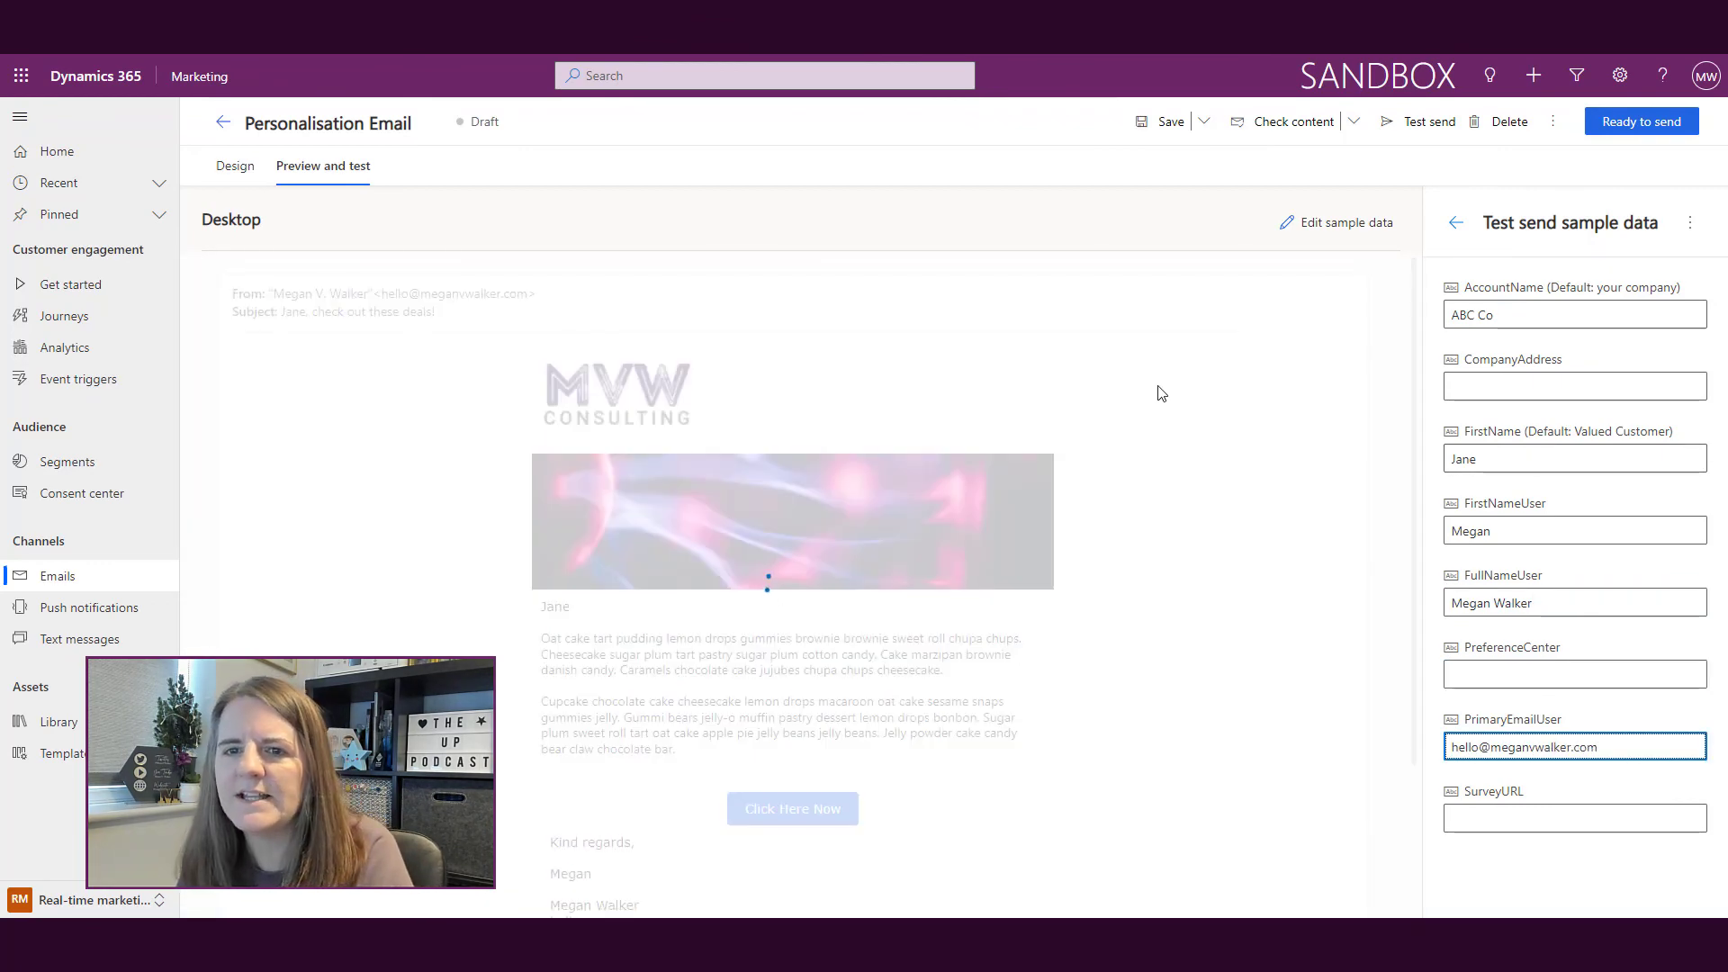
scroll(1167, 456, "down", 2)
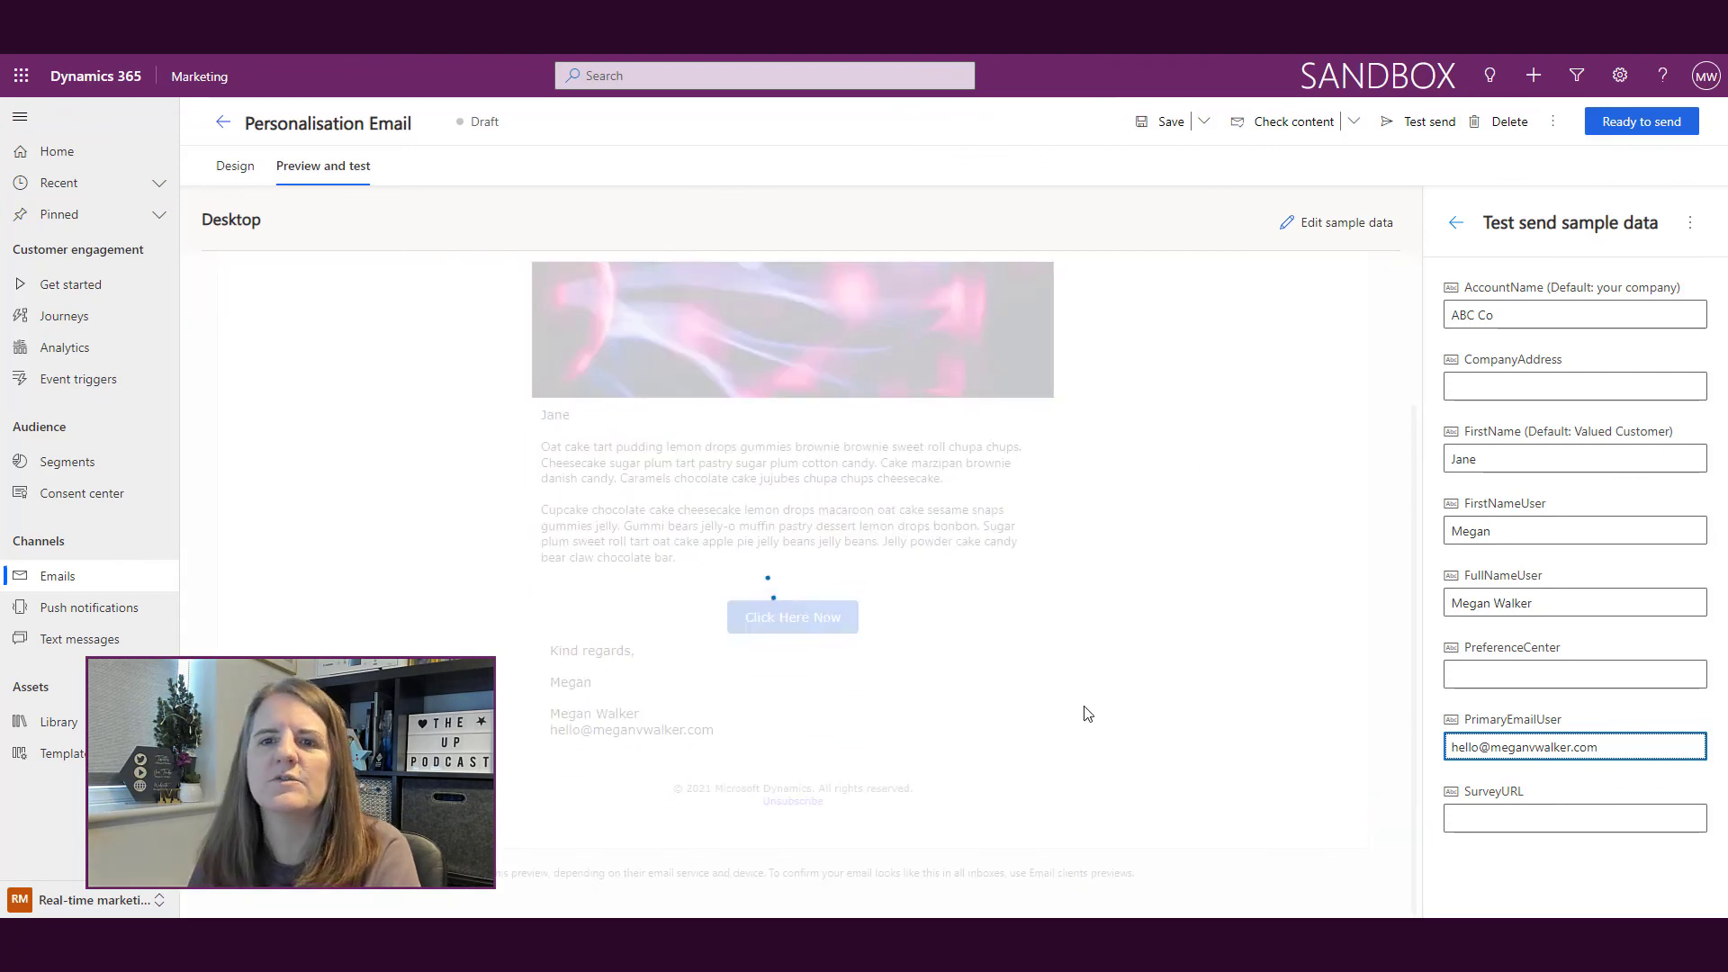